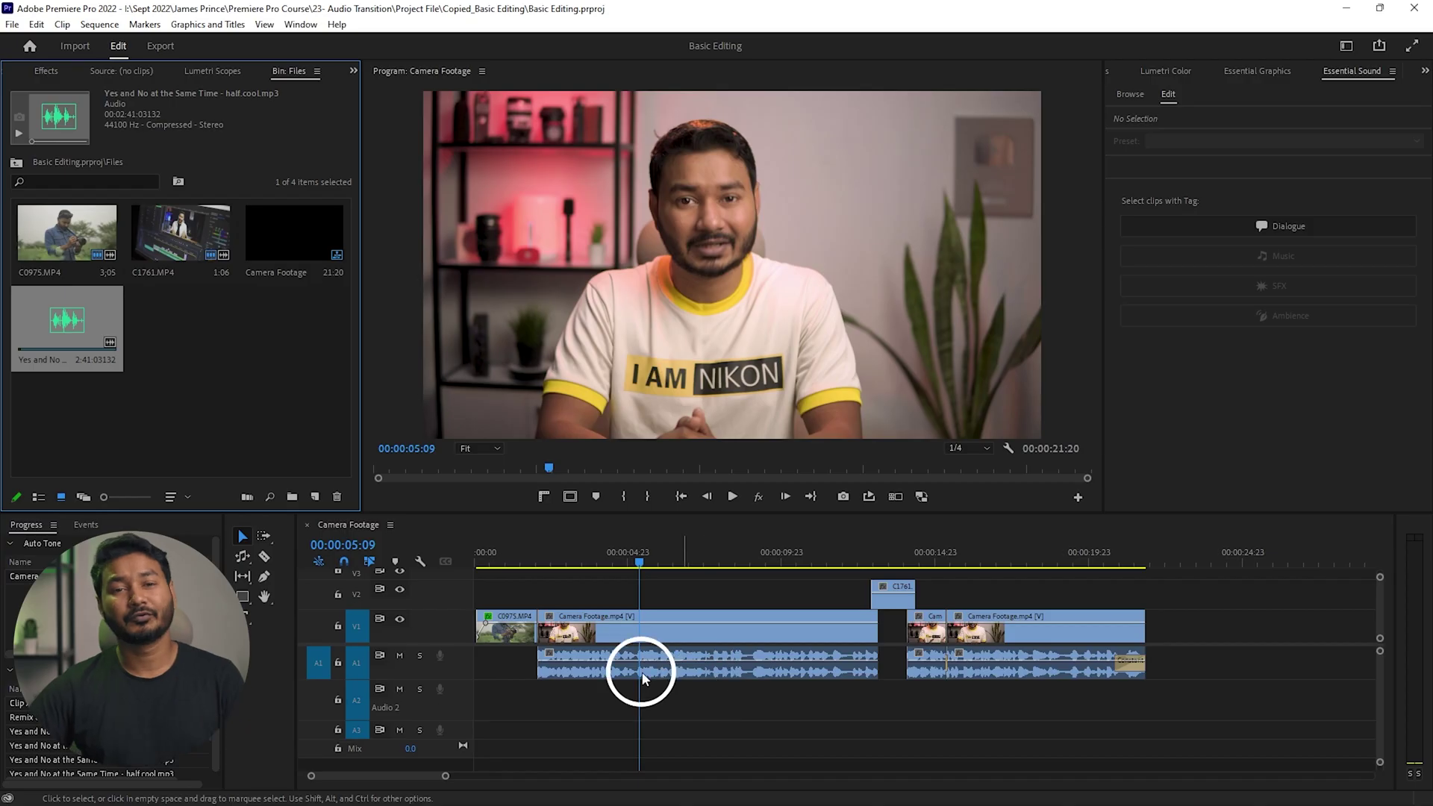
Step: Select the song file in the Project bin of the Camera Footage project
click(89, 341)
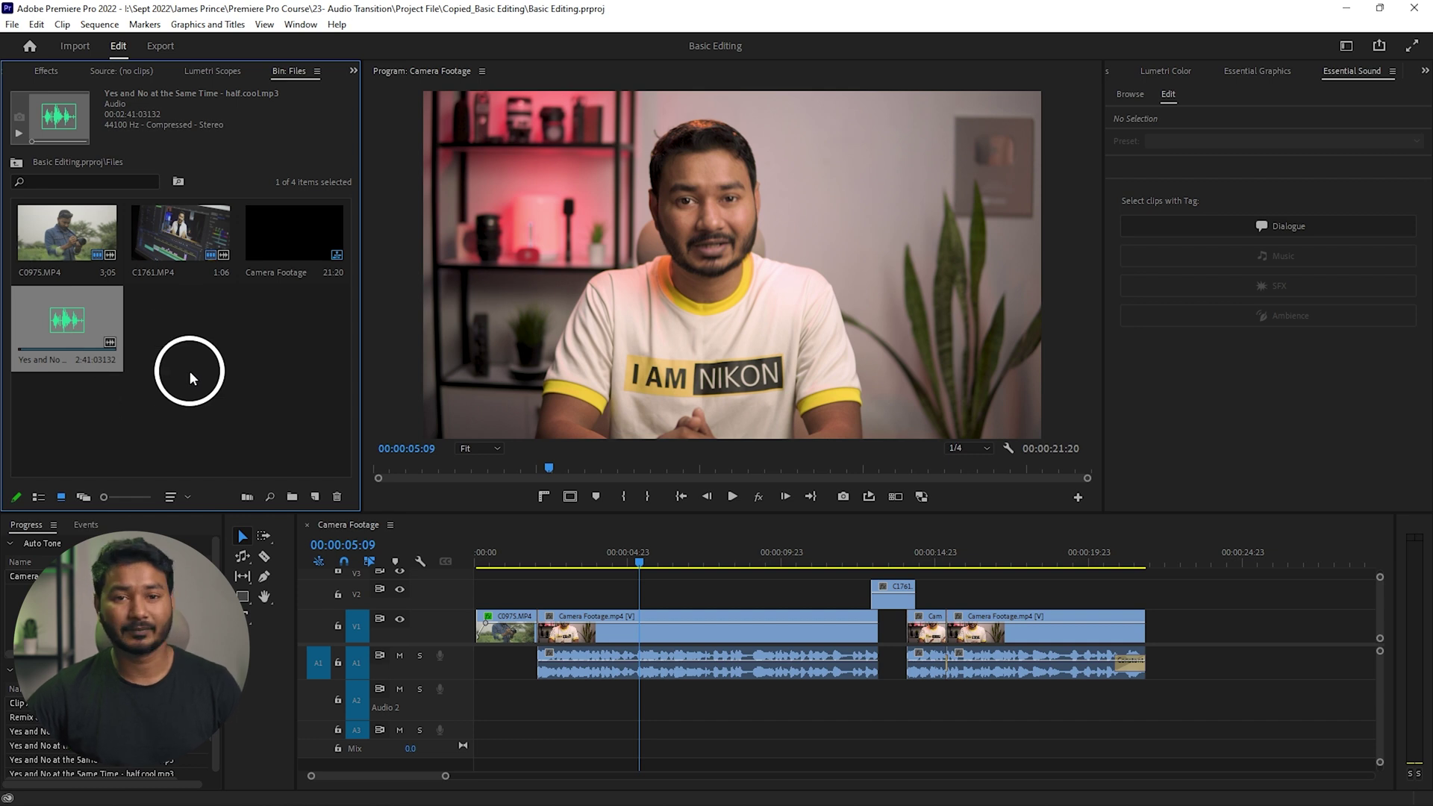
Step: Place the song on Audio 2 at 00:00 and move the playhead past the video's end
drag(82, 332, 474, 696)
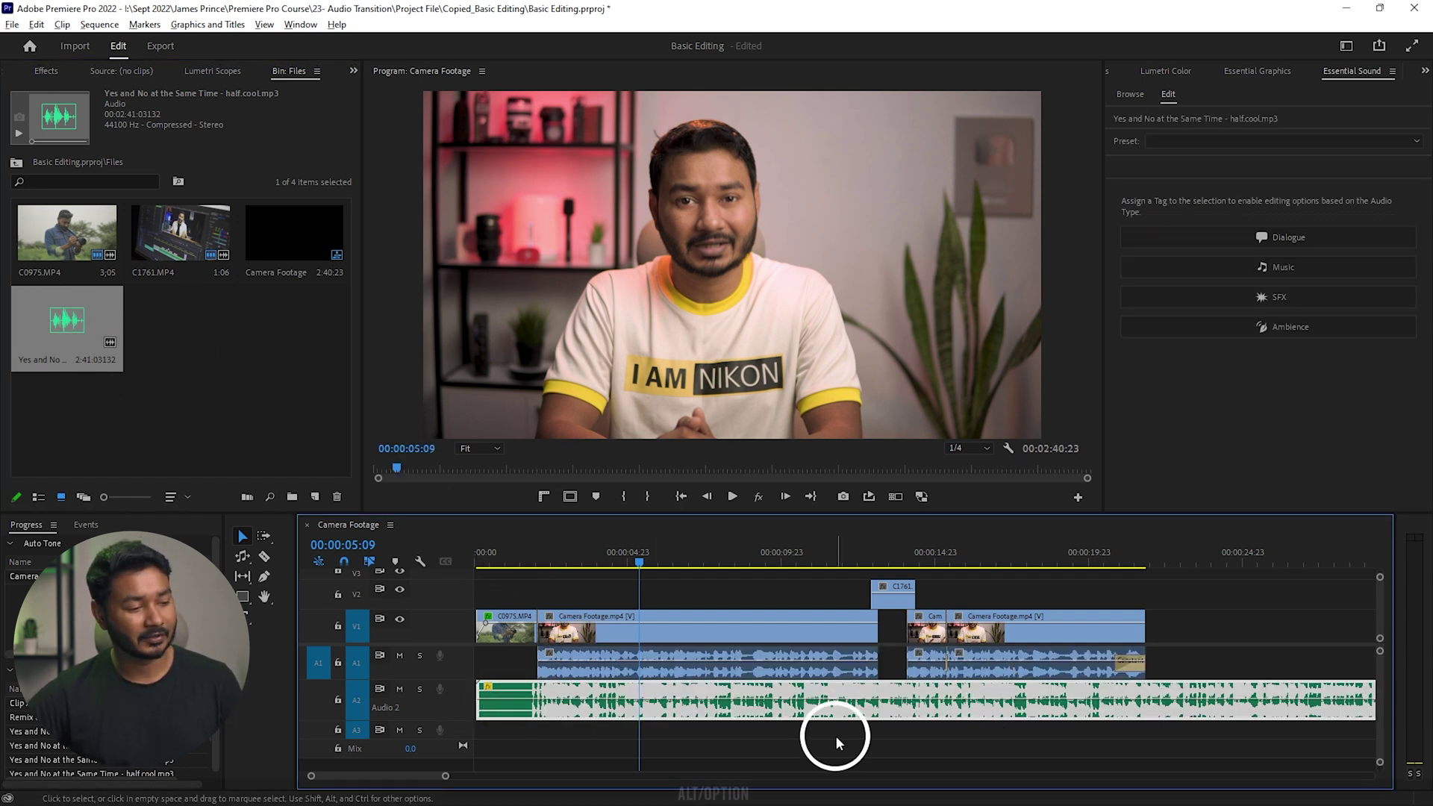
alt+scroll(836, 734, down, 8)
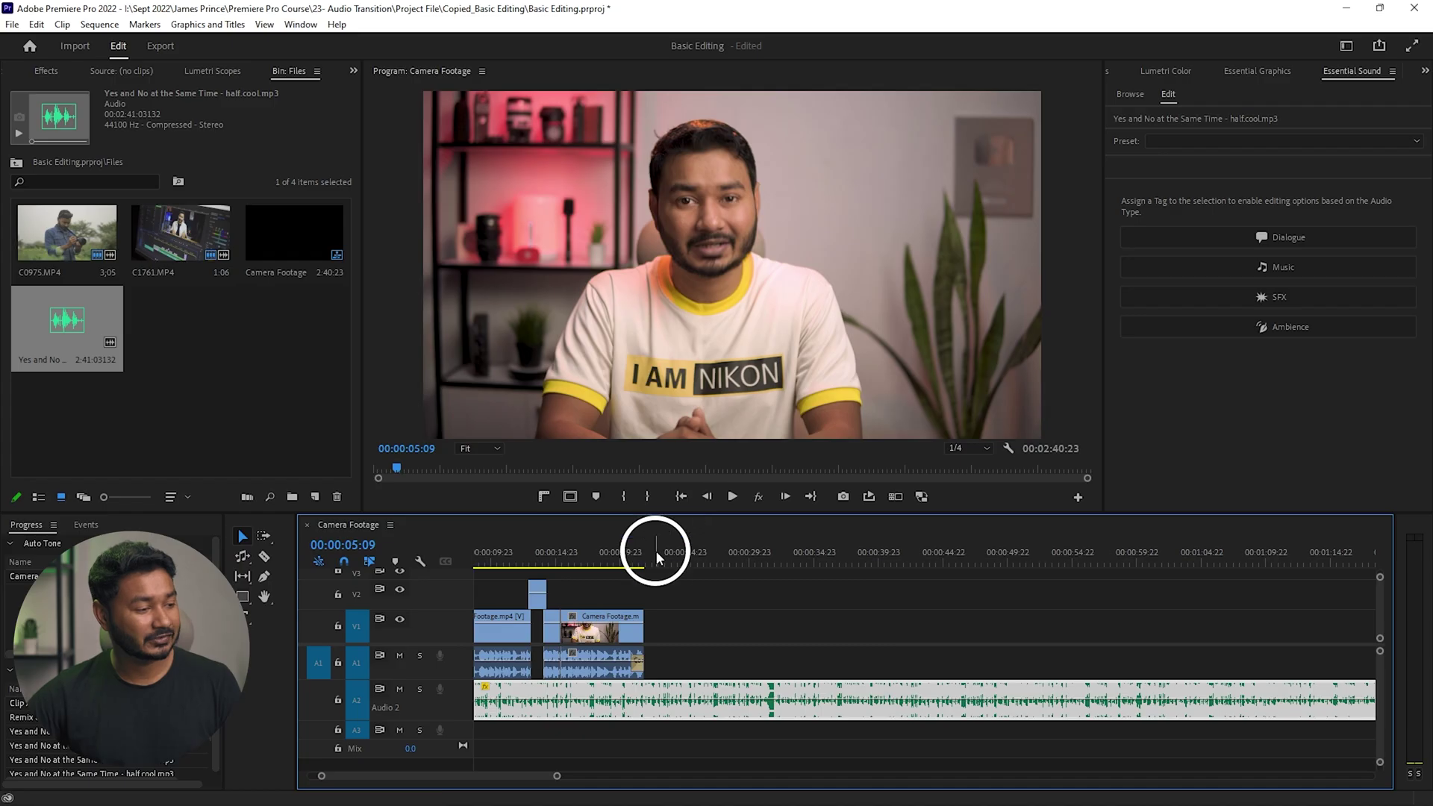
click(648, 554)
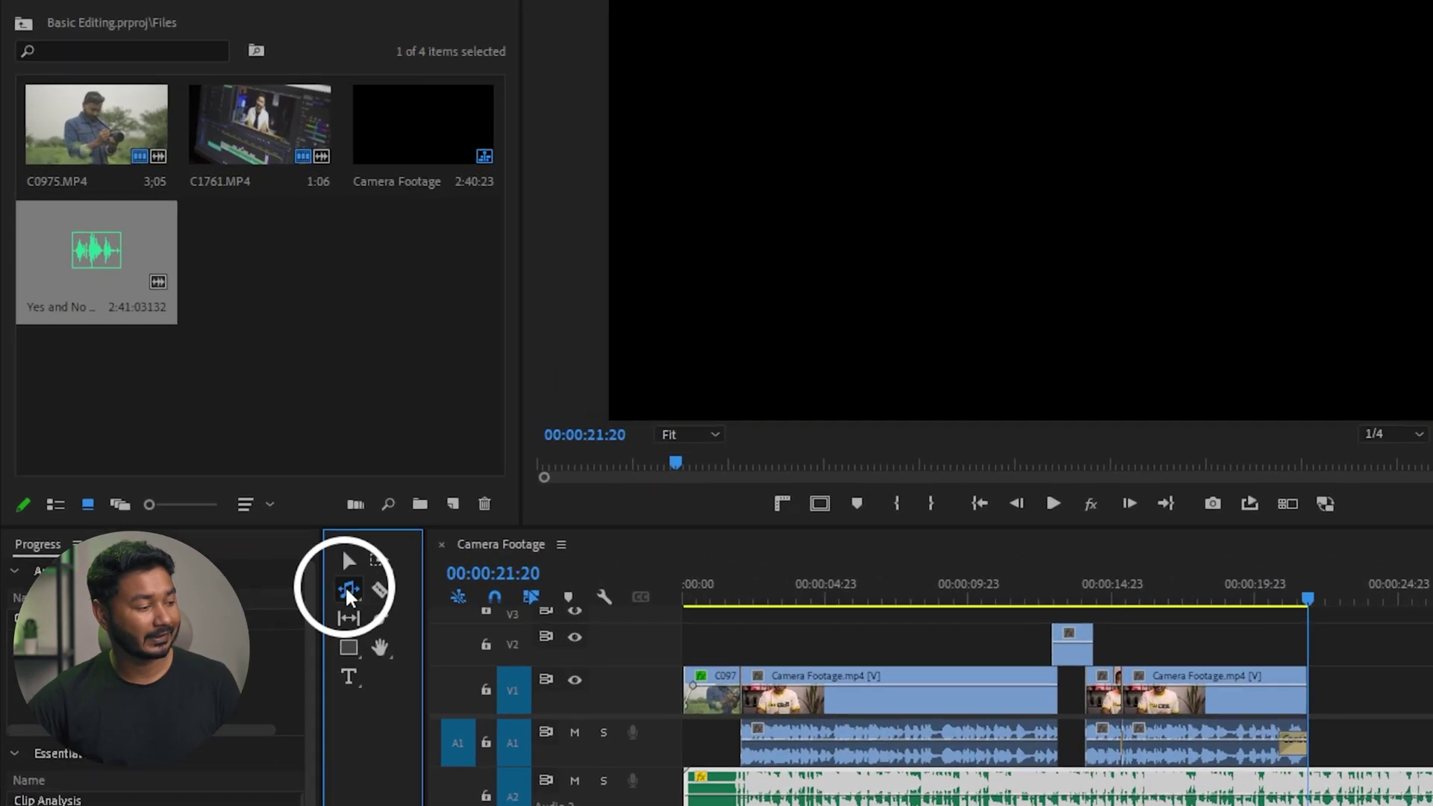
click(243, 559)
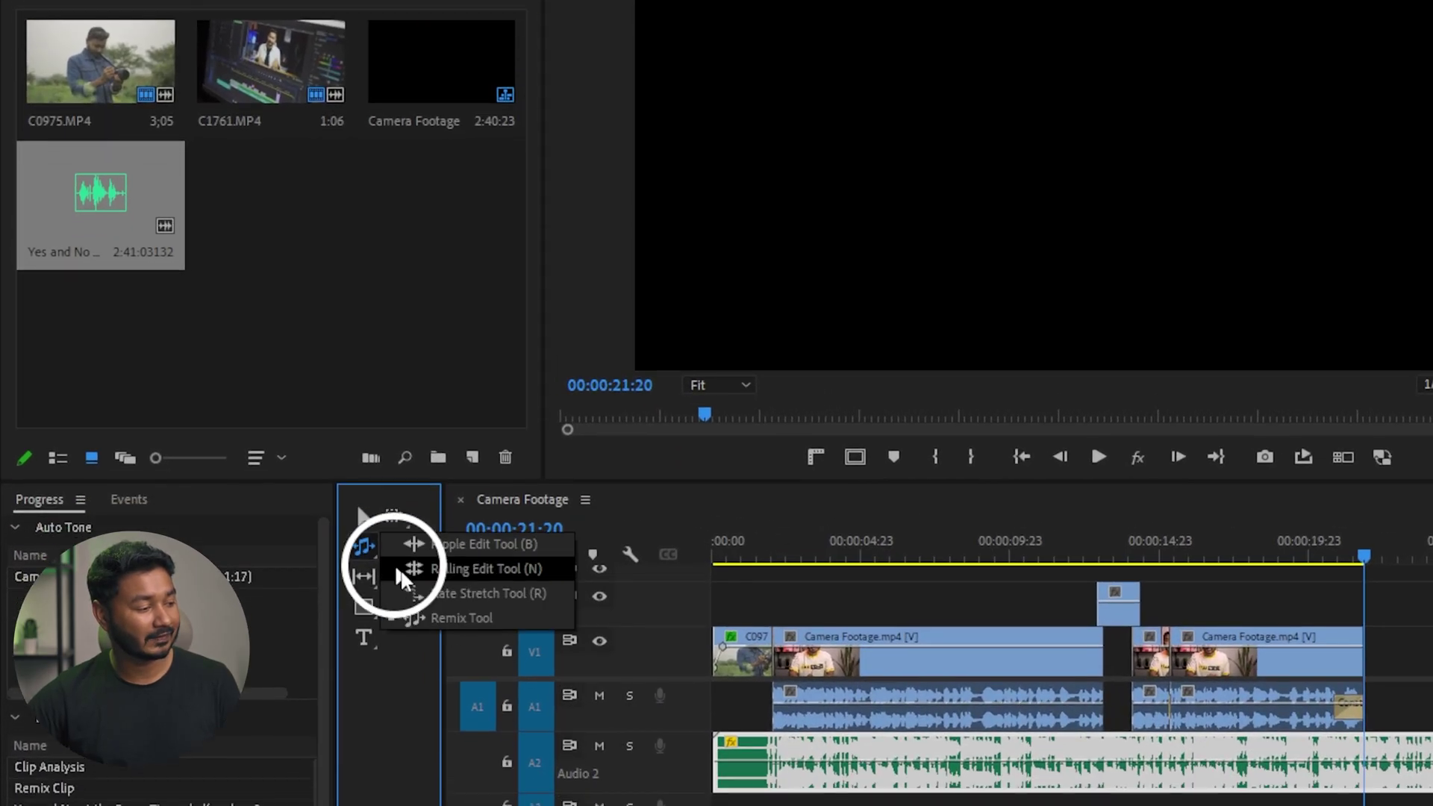
Step: Trial-remix the song to about 26 seconds with the Remix Tool, then undo it
click(315, 608)
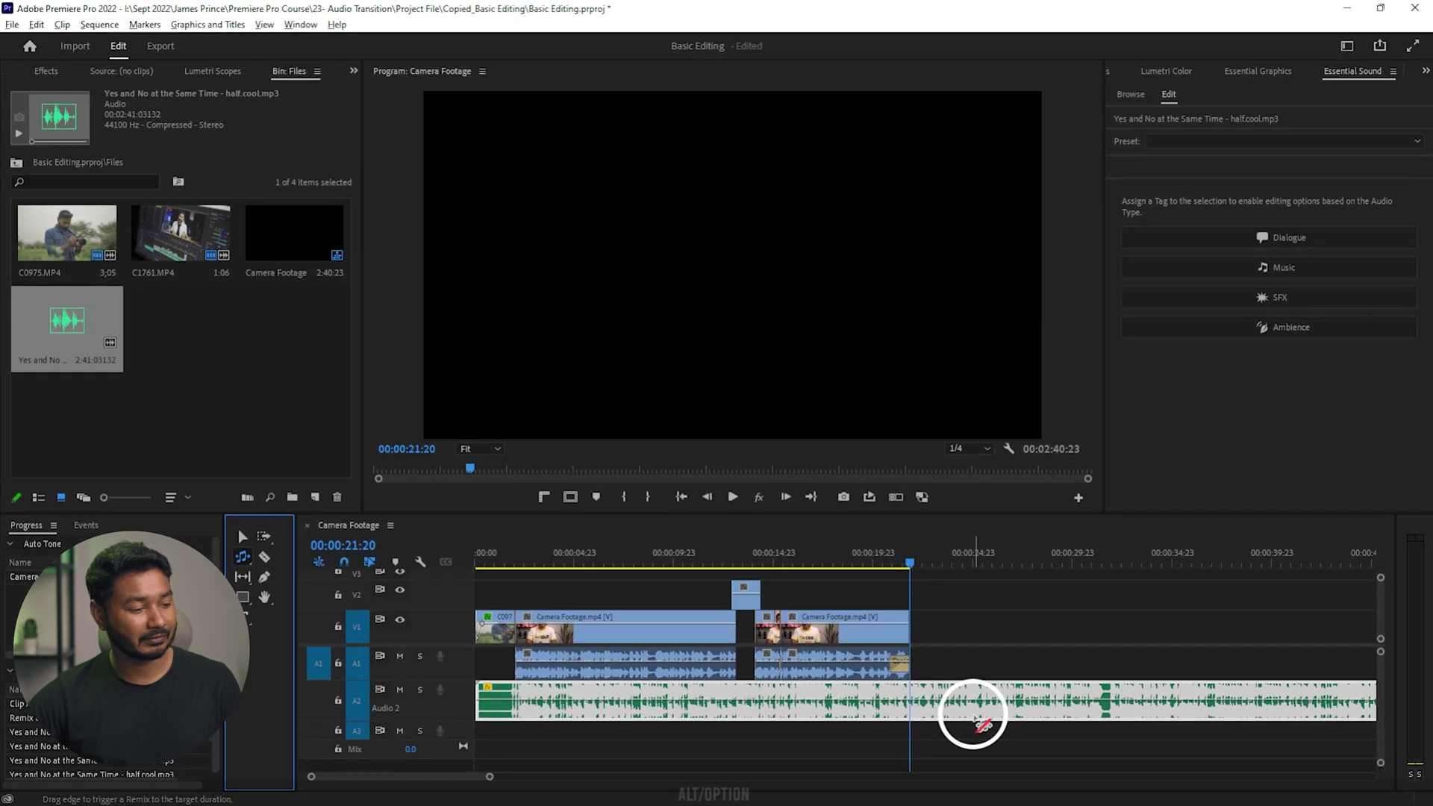
scroll(1429, 705, down, 5)
drag(1367, 712, 944, 712)
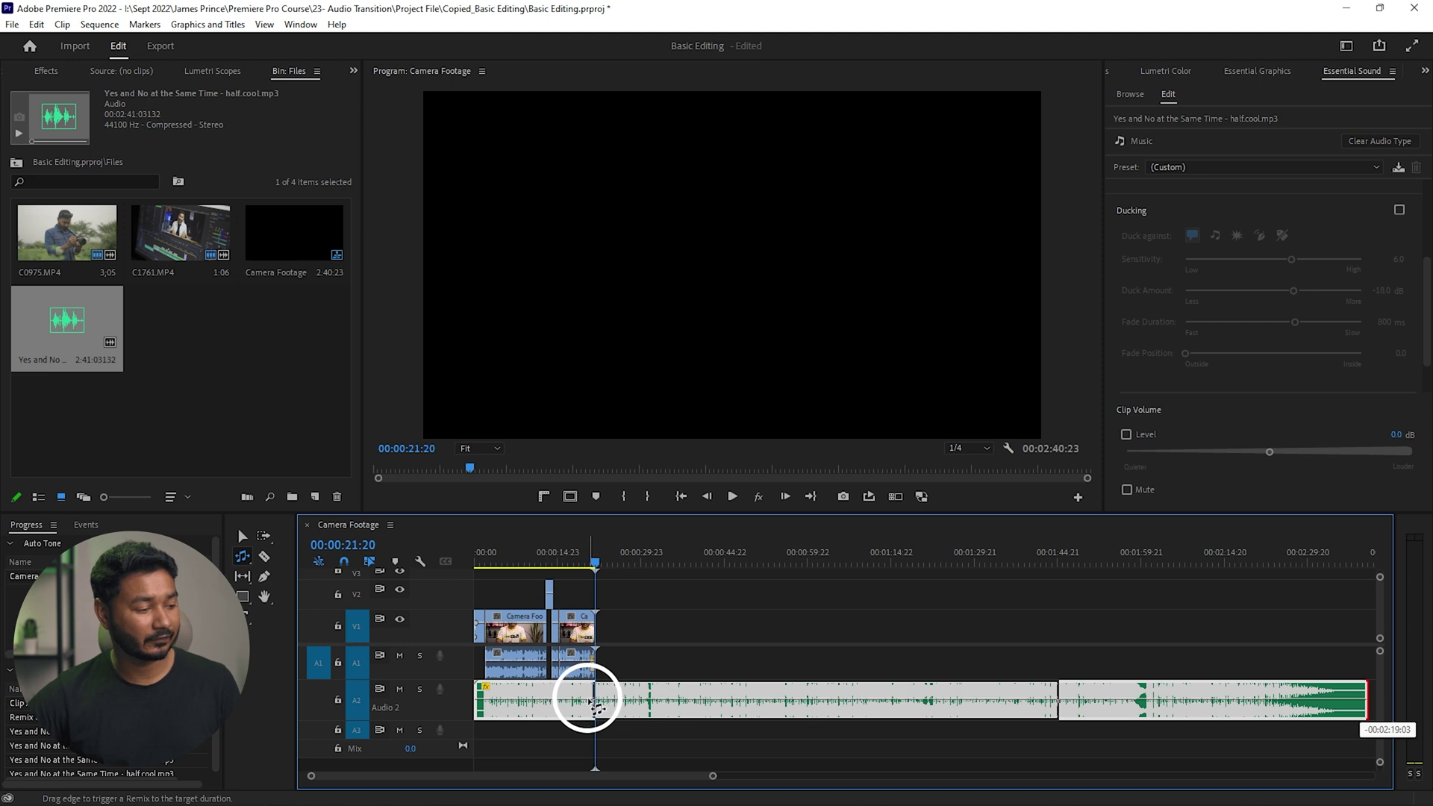
drag(594, 705, 590, 703)
scroll(597, 701, up, 4)
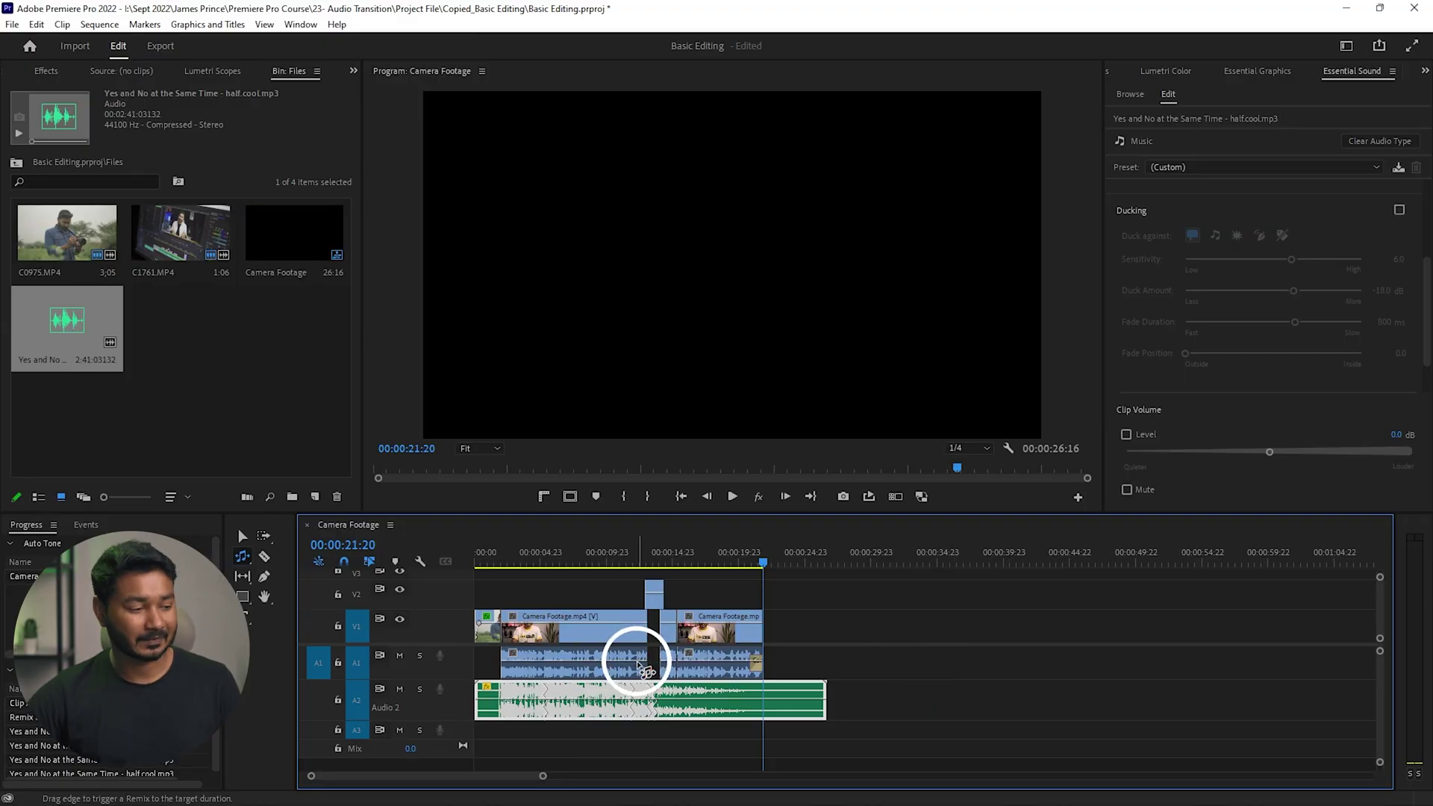
key(ctrl+z)
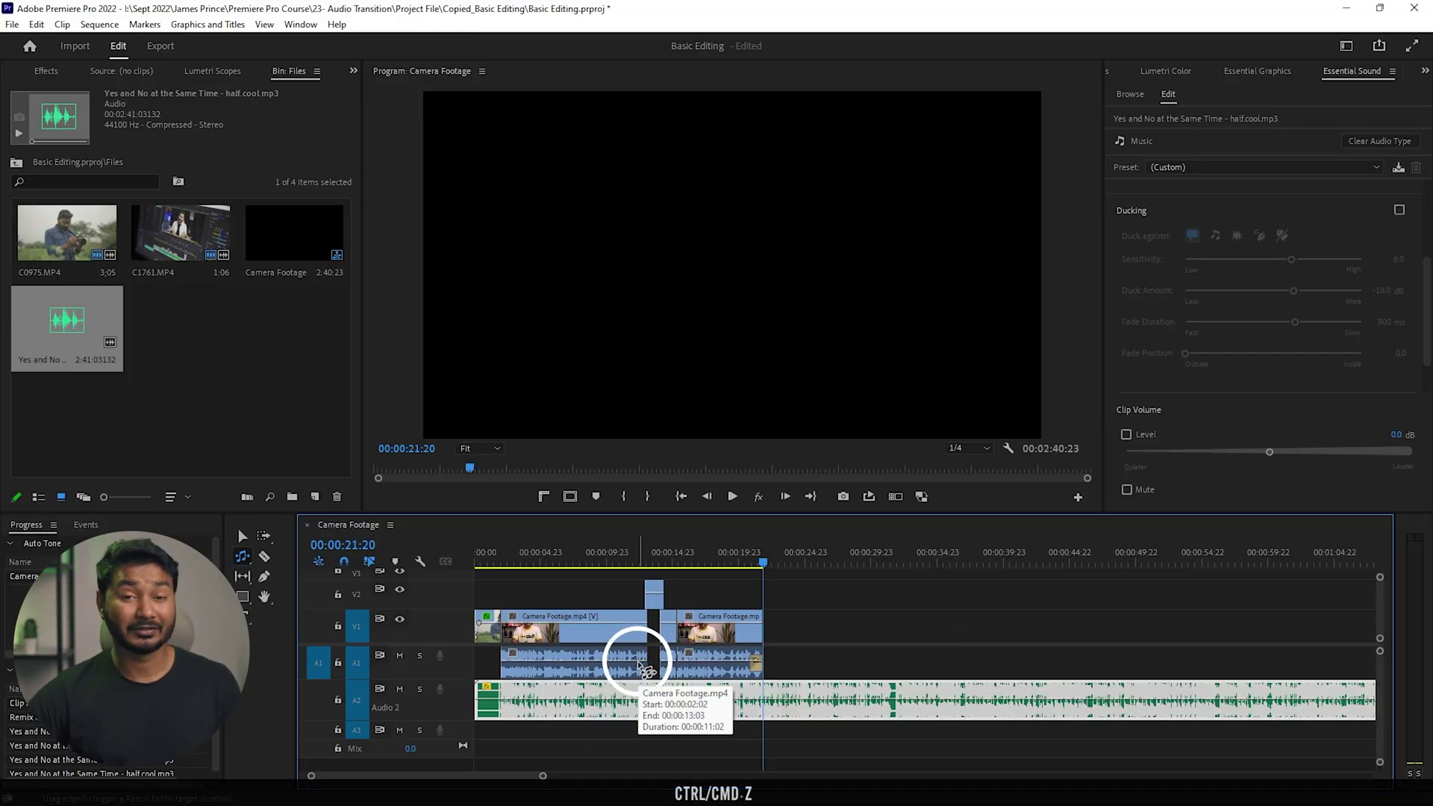
alt+scroll(957, 692, down, 3)
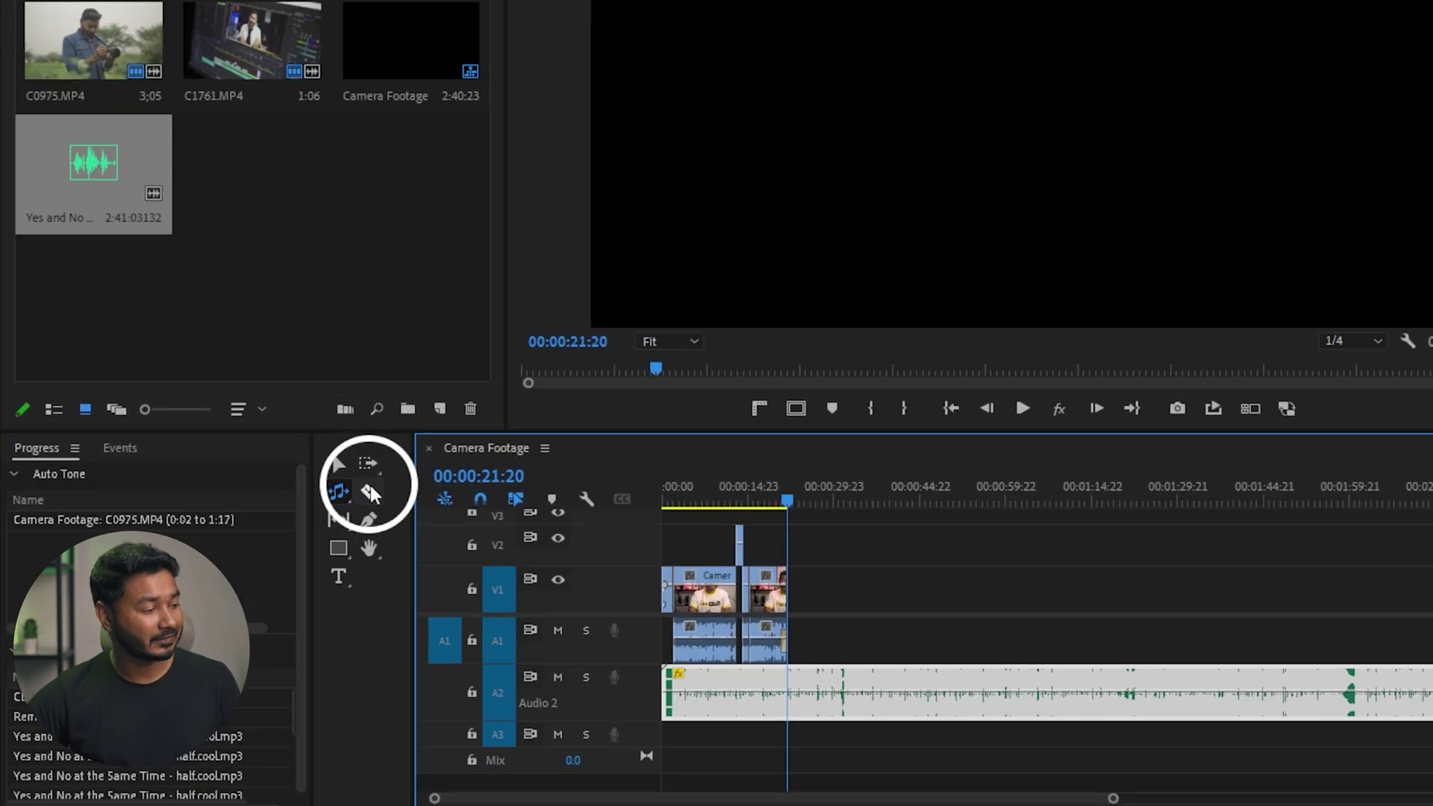
Step: Razor the Audio 2 song at the video's end and delete the tail beyond it
click(265, 555)
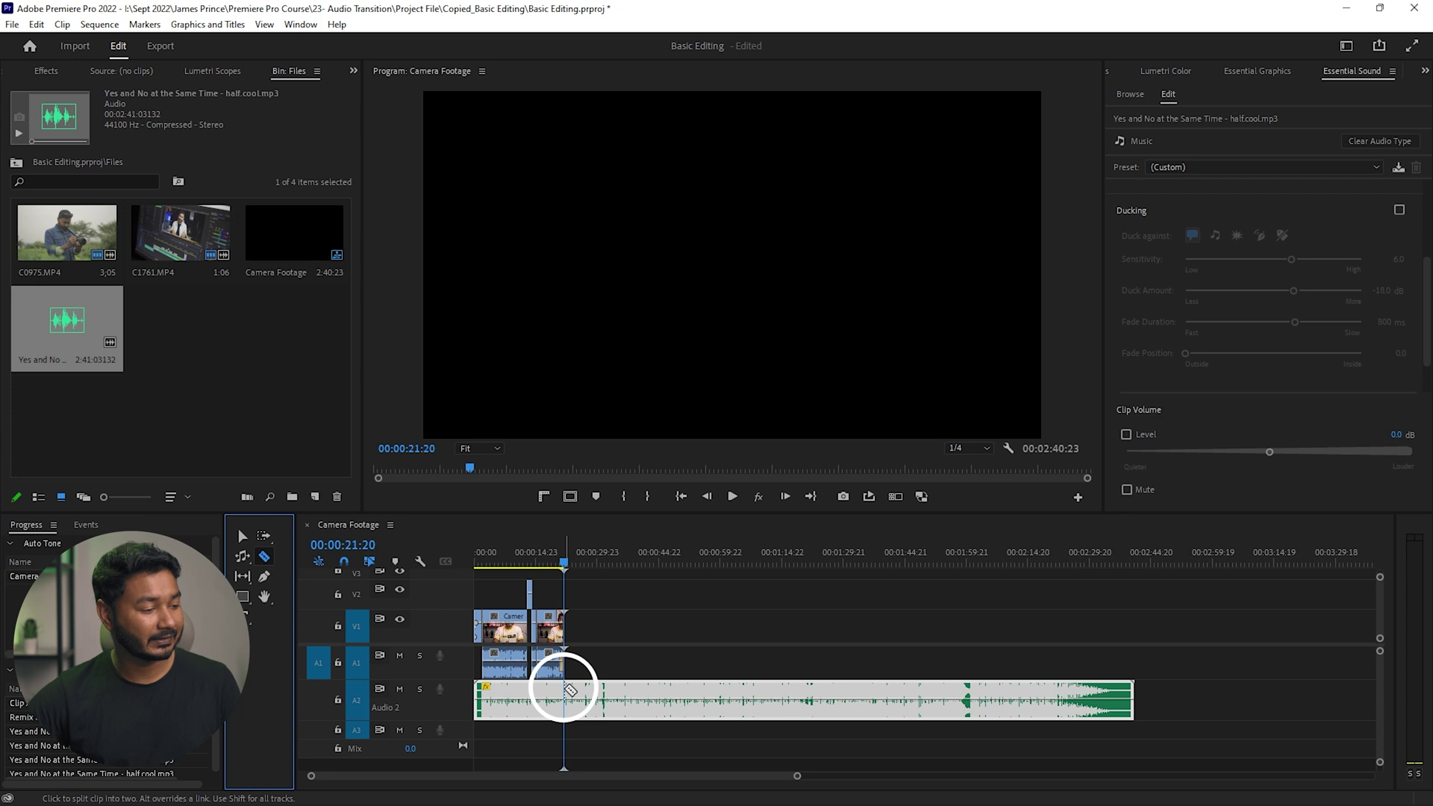
click(858, 697)
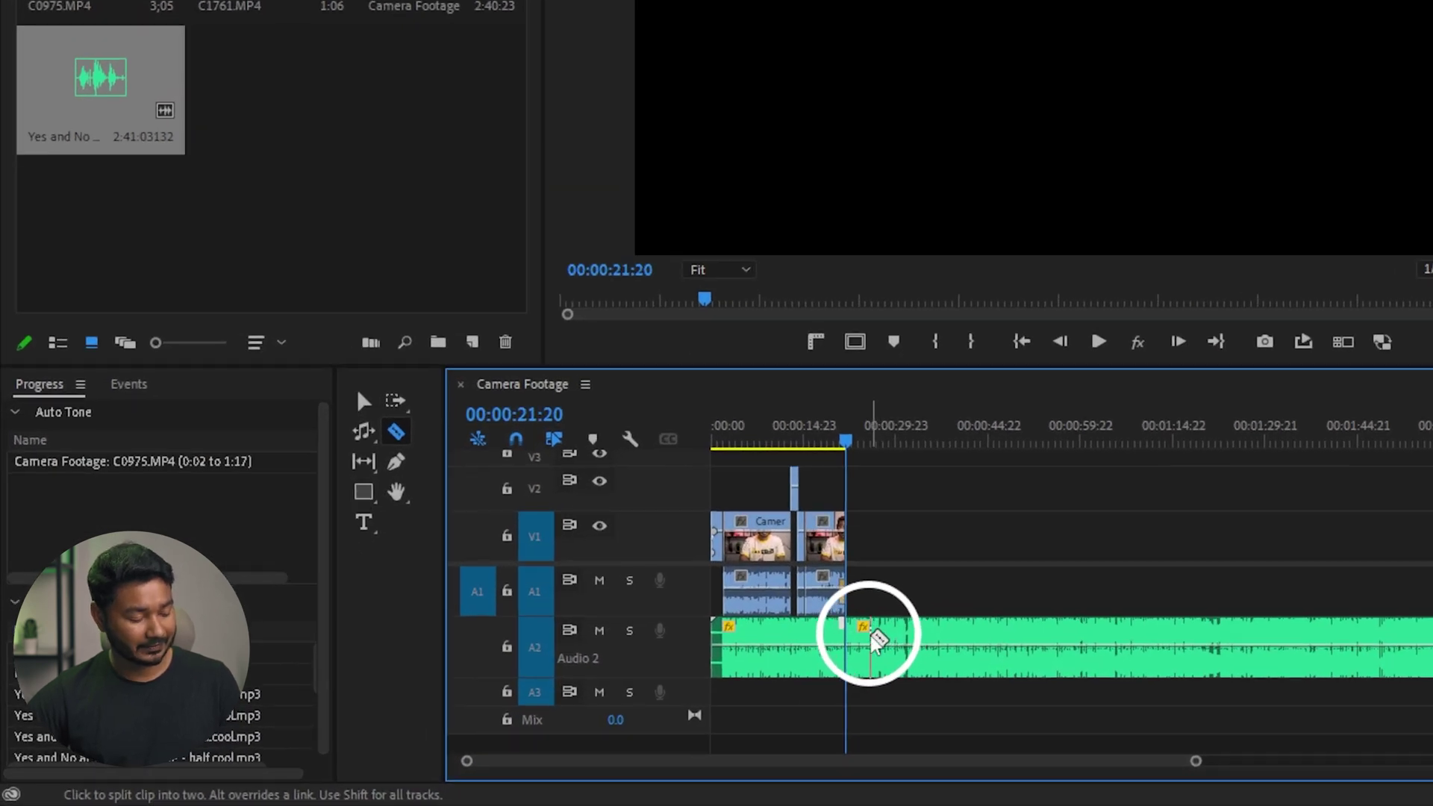
key(v)
click(582, 690)
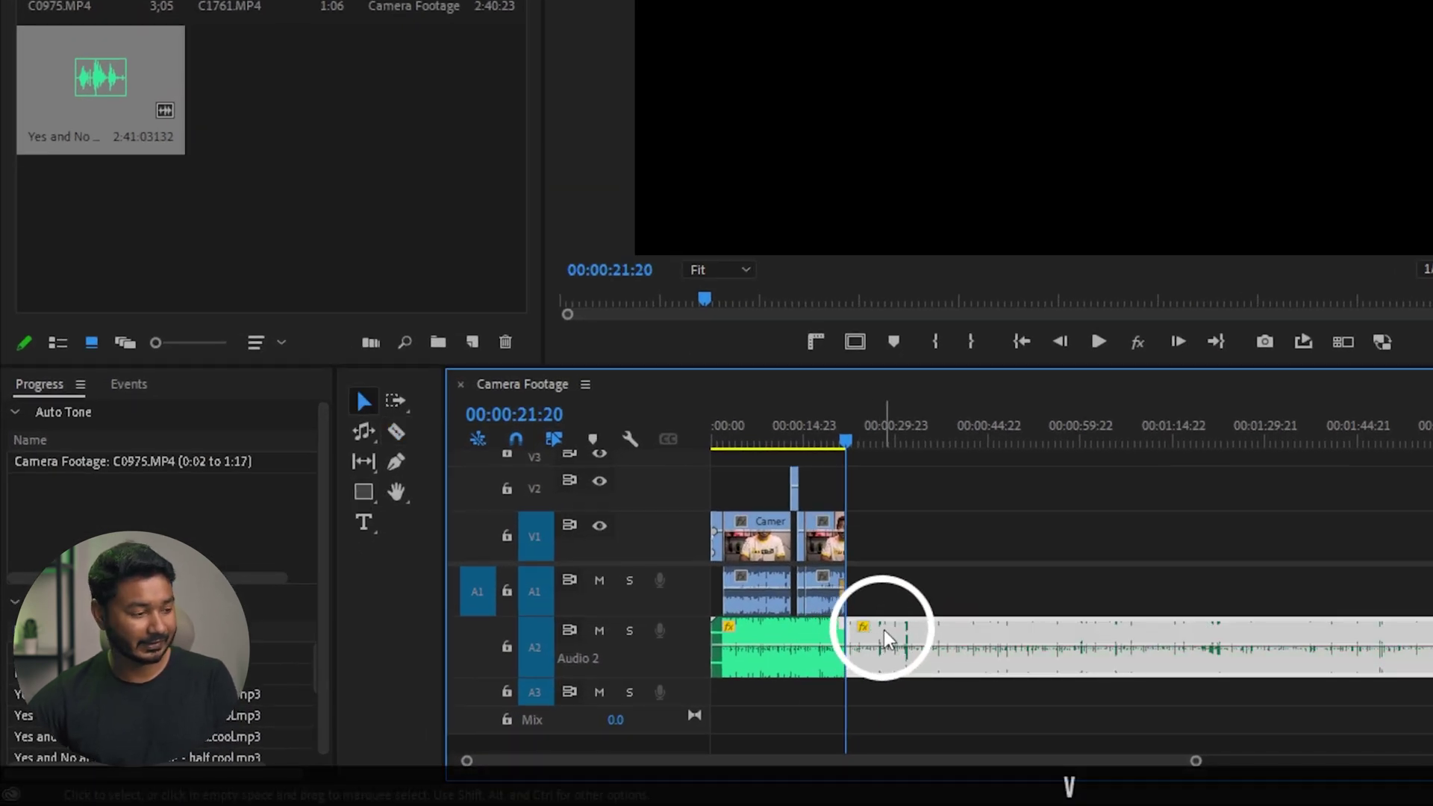
key(Delete)
alt+scroll(809, 666, up, 3)
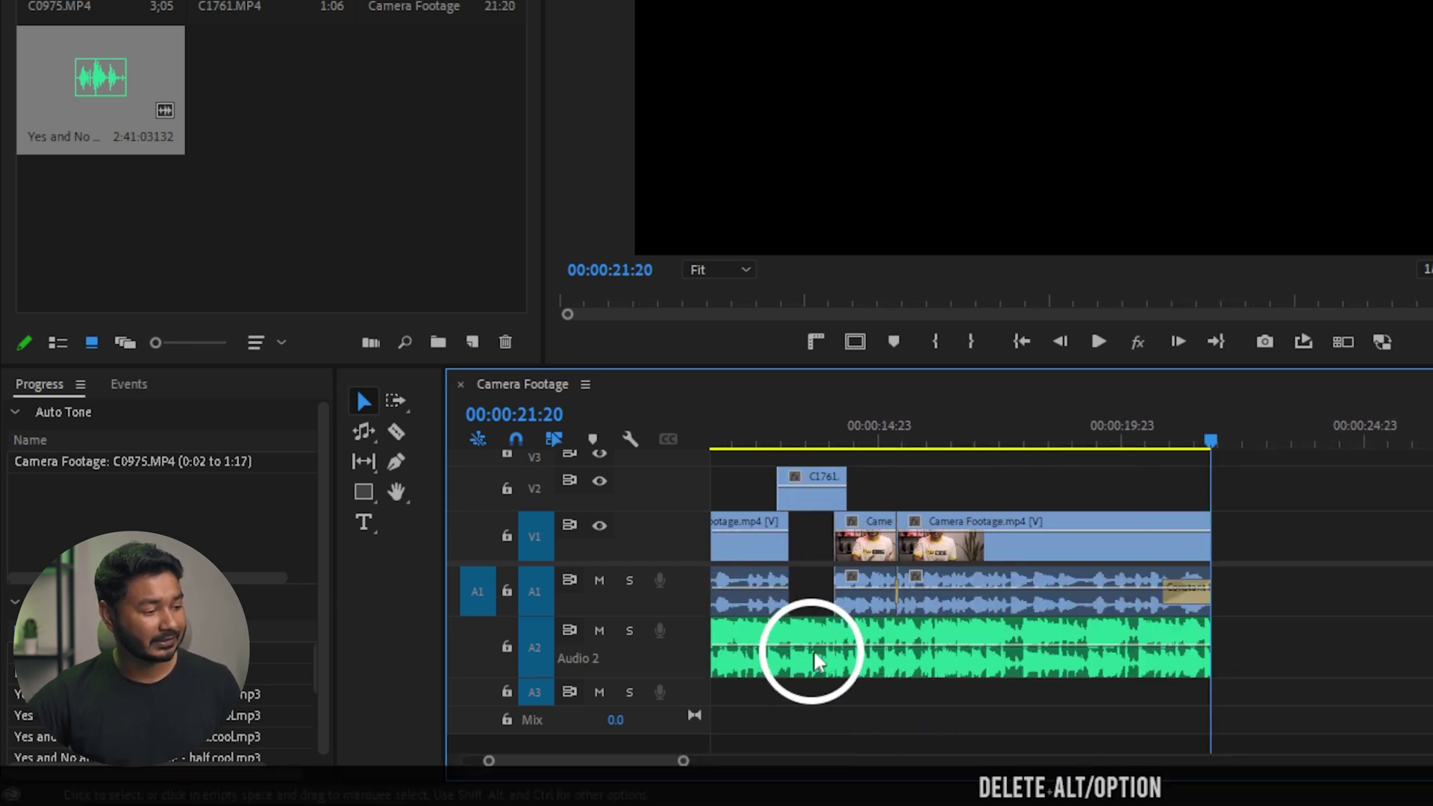
scroll(809, 667, up, 10)
click(811, 435)
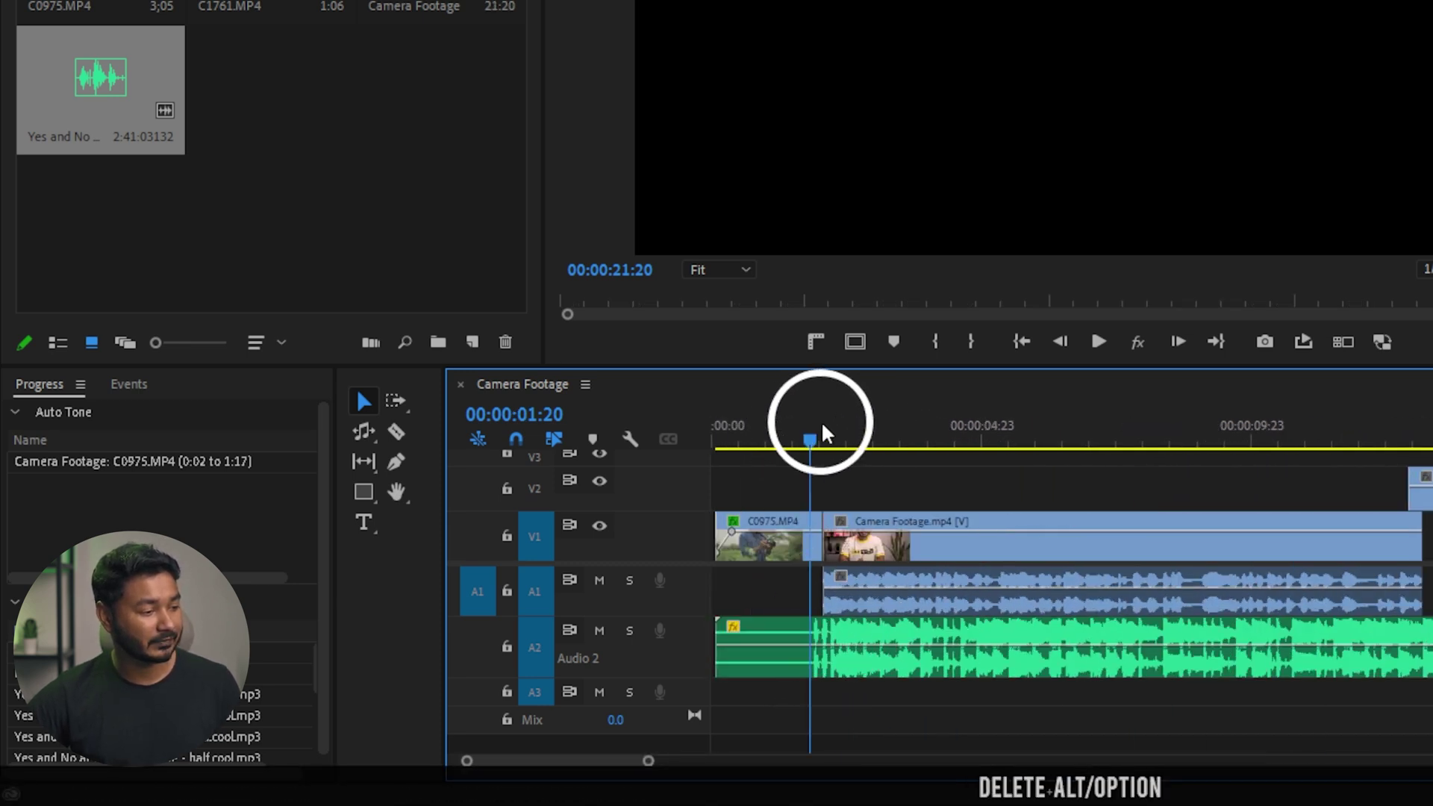
Step: Trim the song's opening up to the playhead, just before 00:00:02:02
click(823, 435)
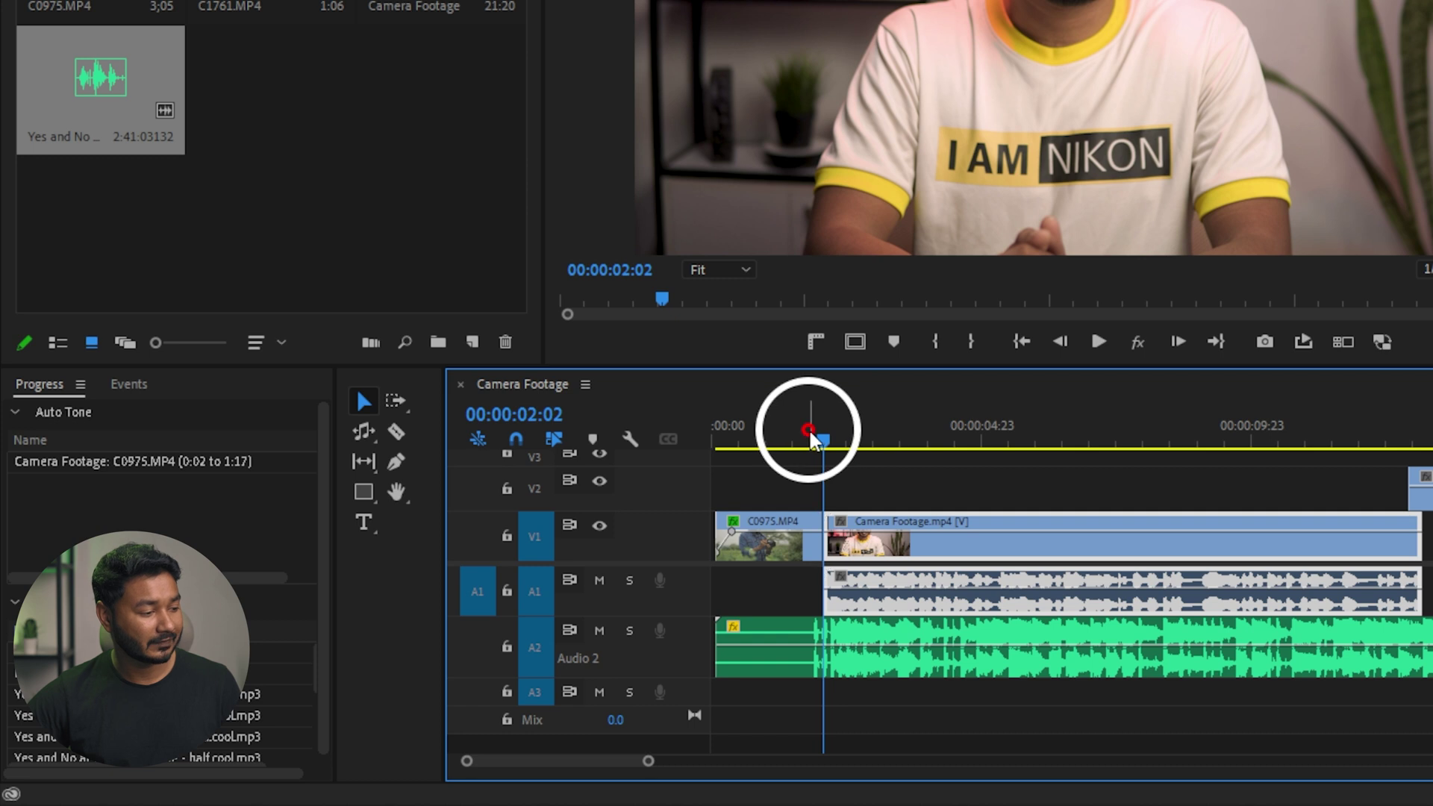
key(Left)
key(Left)
key(Left)
key(Left)
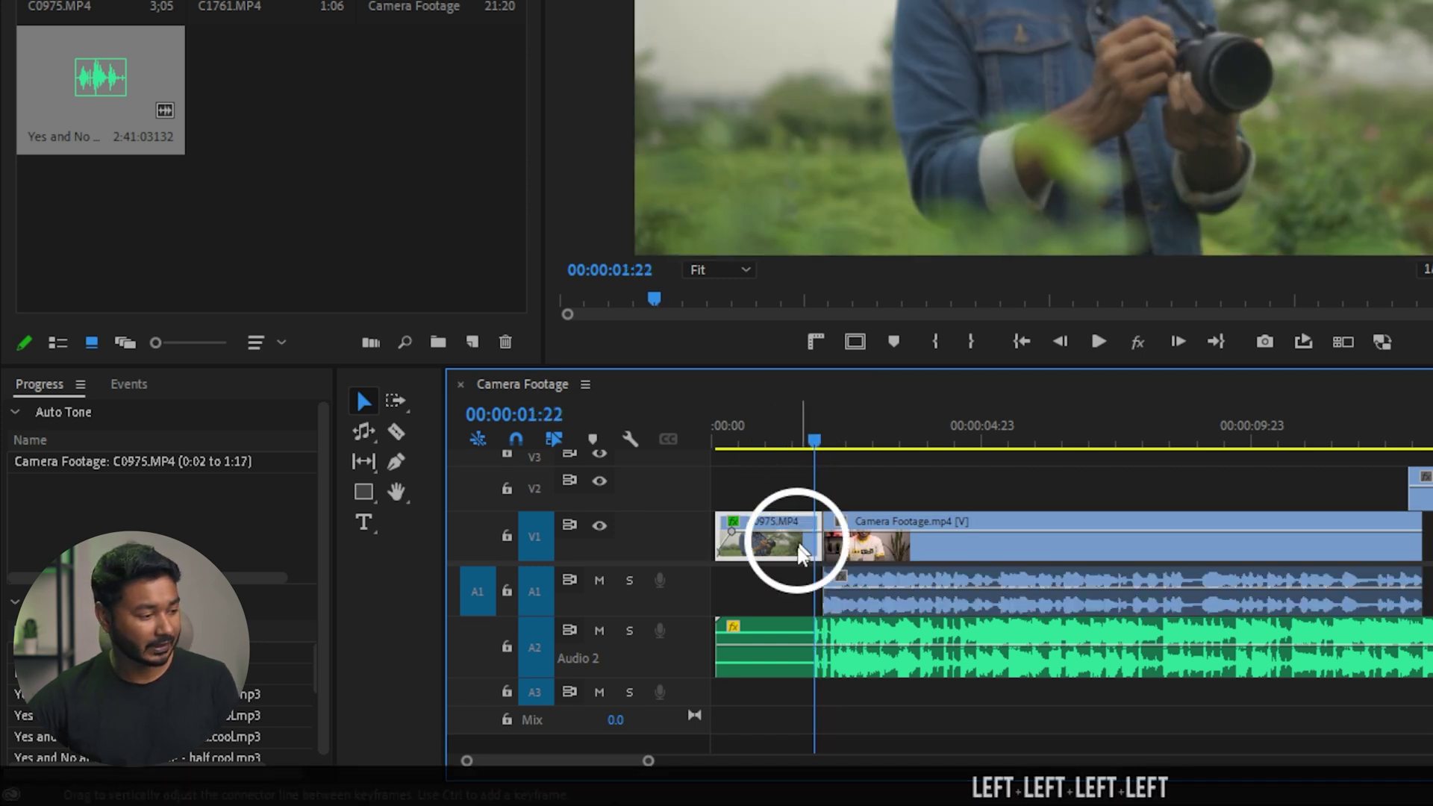
key(Left)
click(741, 632)
drag(740, 632, 812, 632)
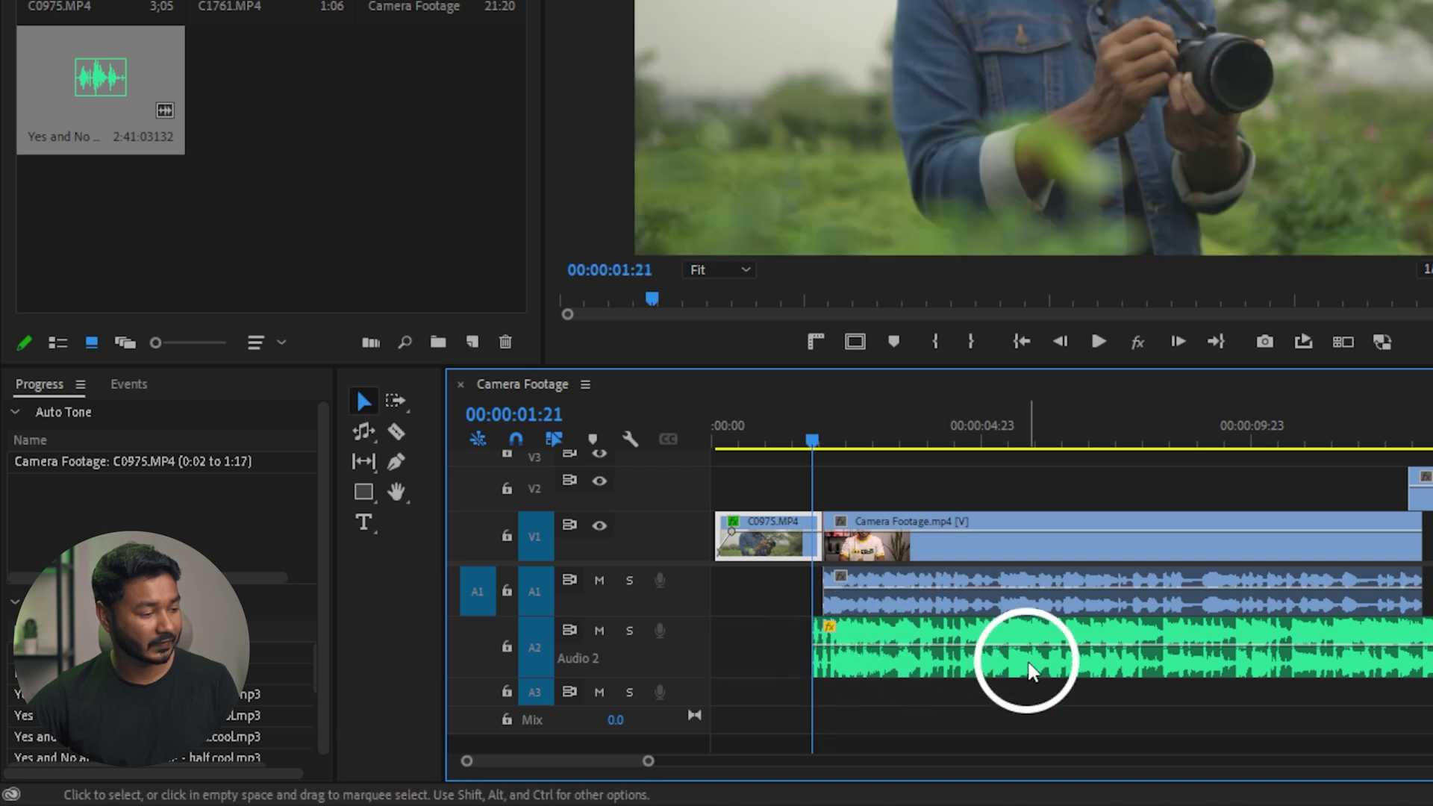
Step: Move the trimmed song to the sequence start and preview the playback
drag(1049, 671, 937, 671)
drag(882, 422, 686, 439)
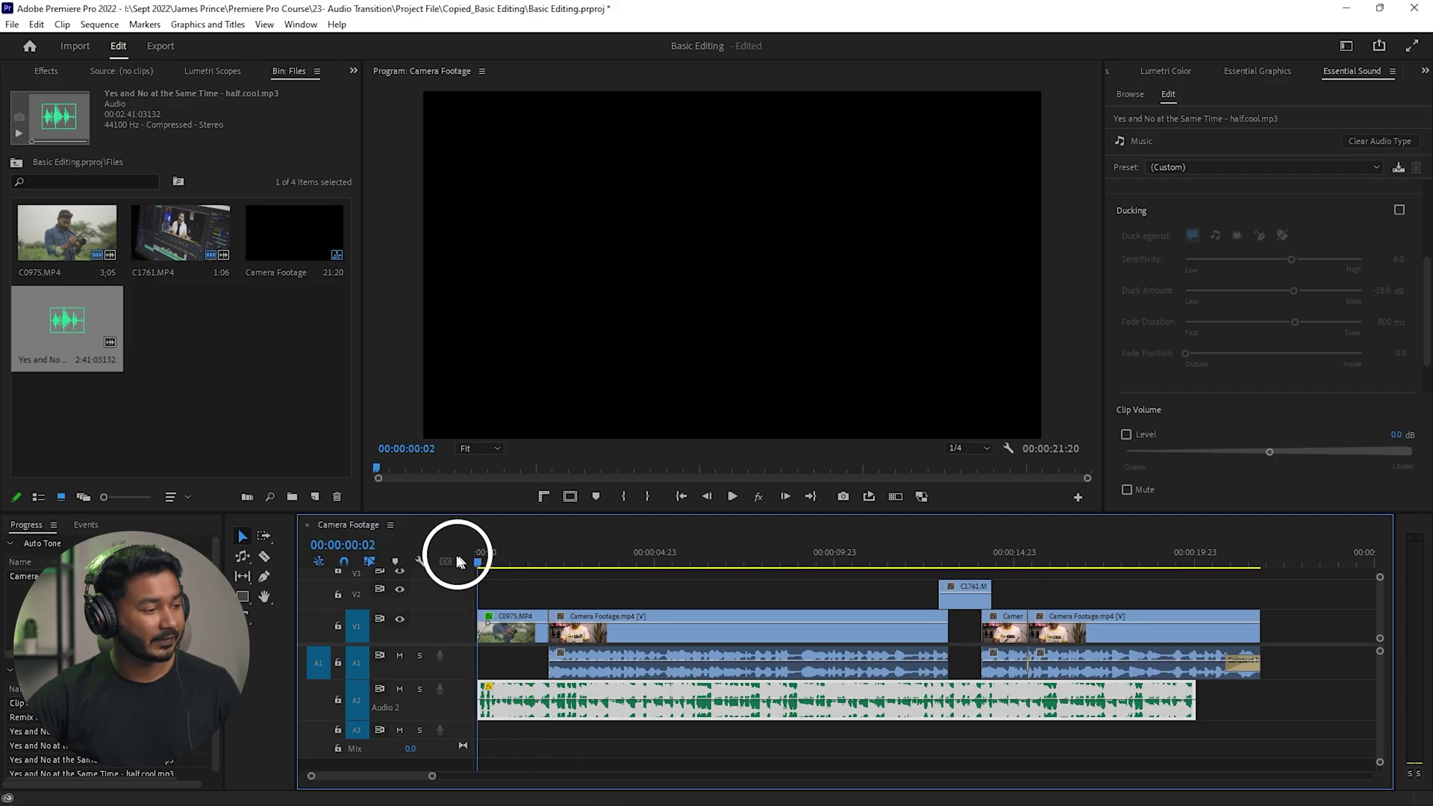
key(space)
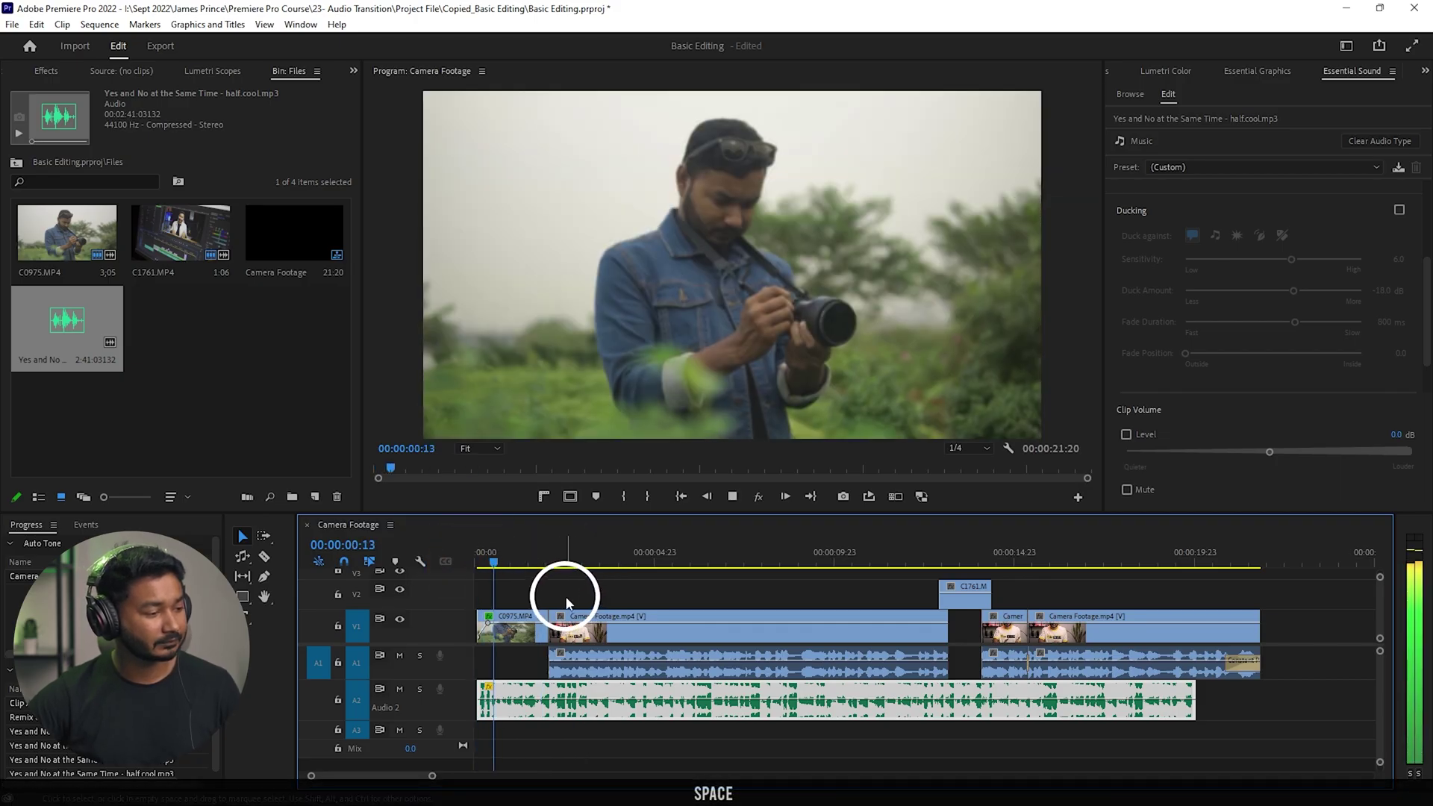
key(space)
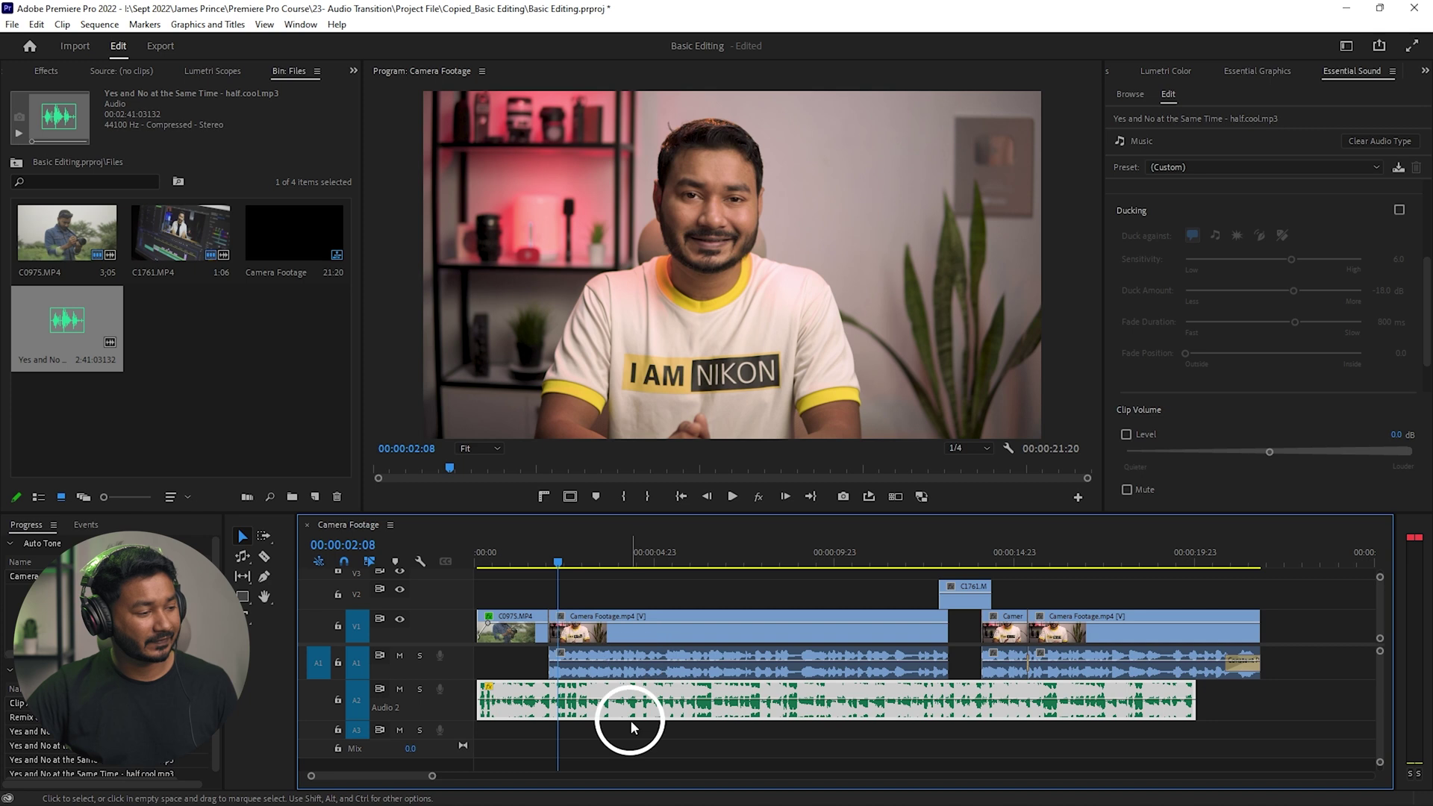
scroll(526, 712, up, 4)
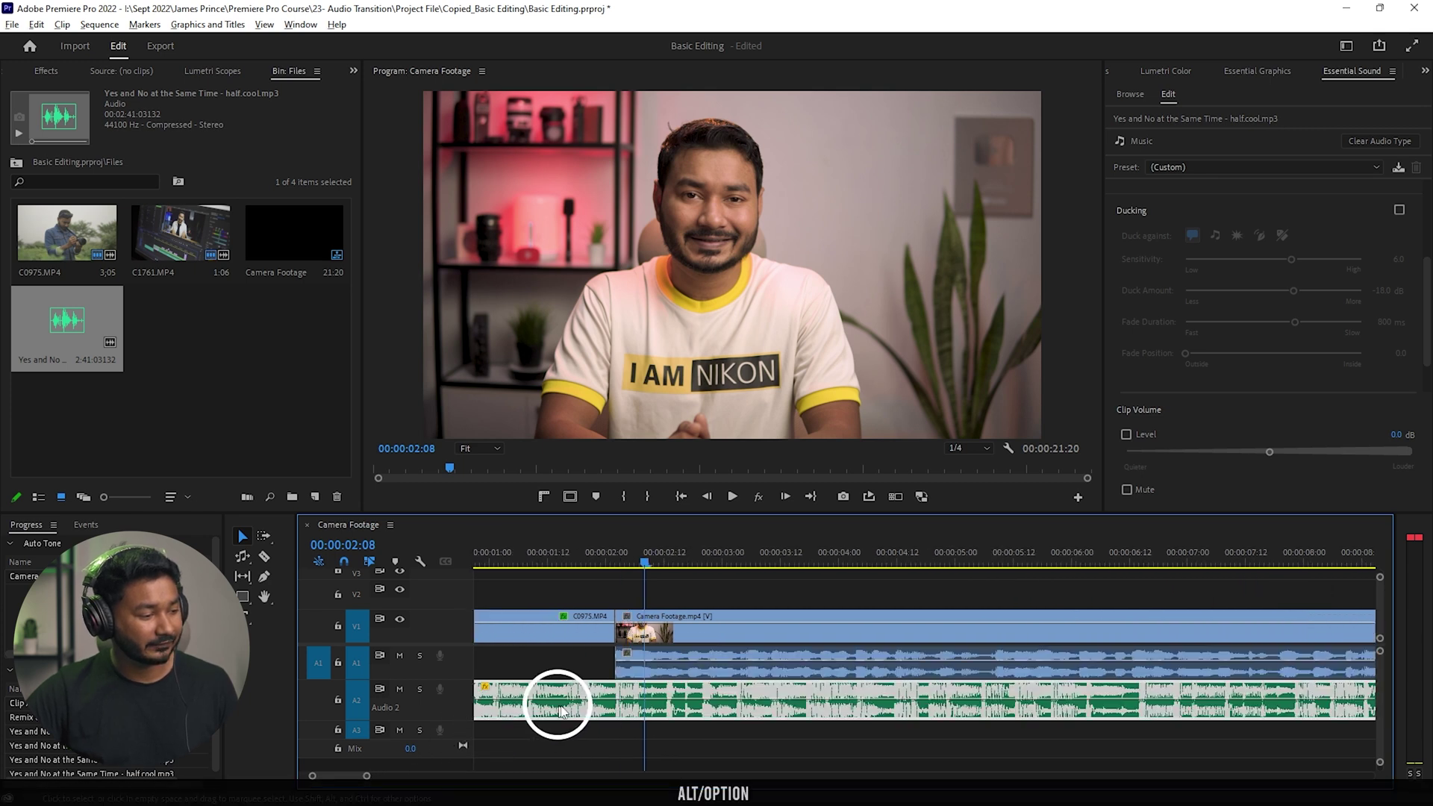
Step: Add a volume keyframe on the song and lower it to -11.8 dB
scroll(595, 682, up, 2)
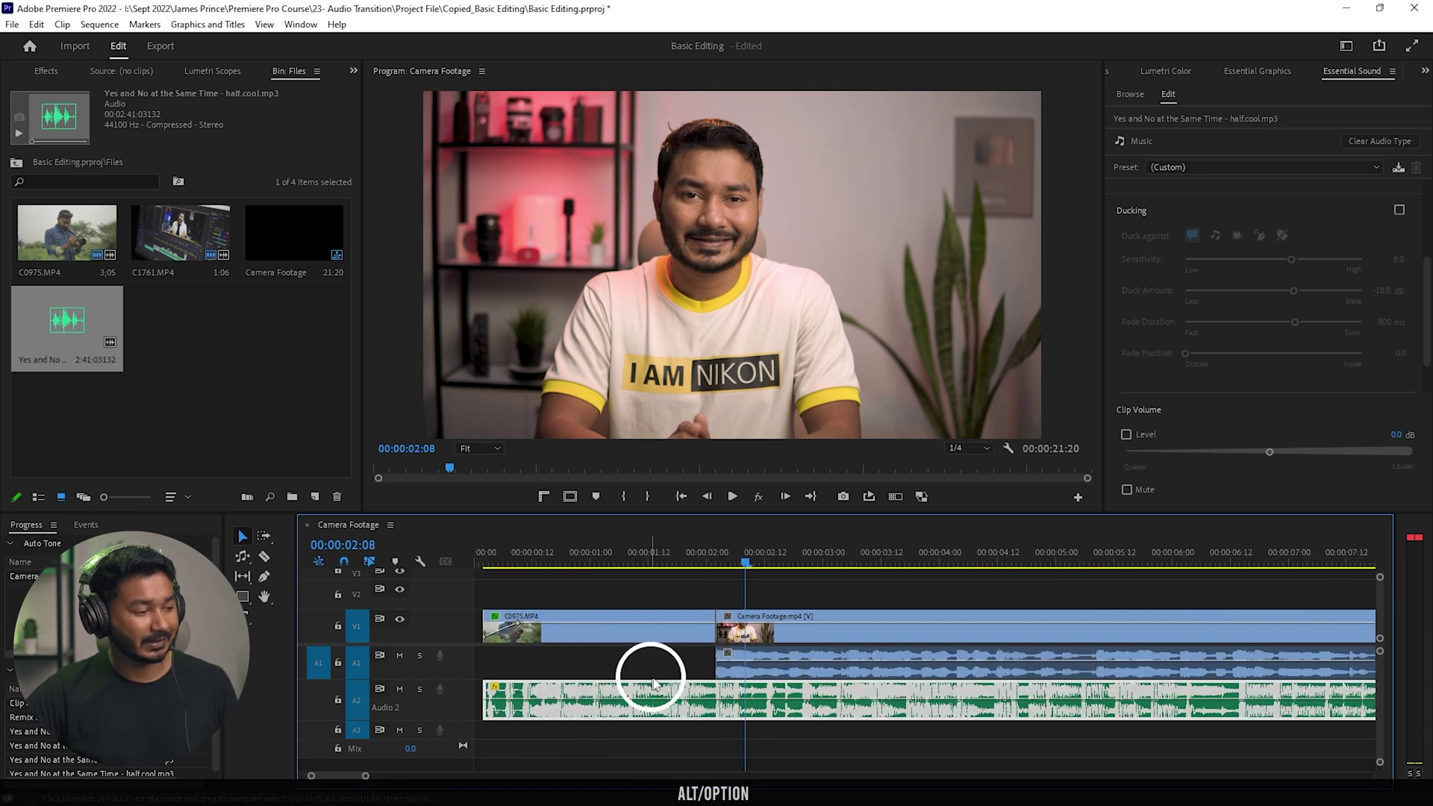
key(ctrl)
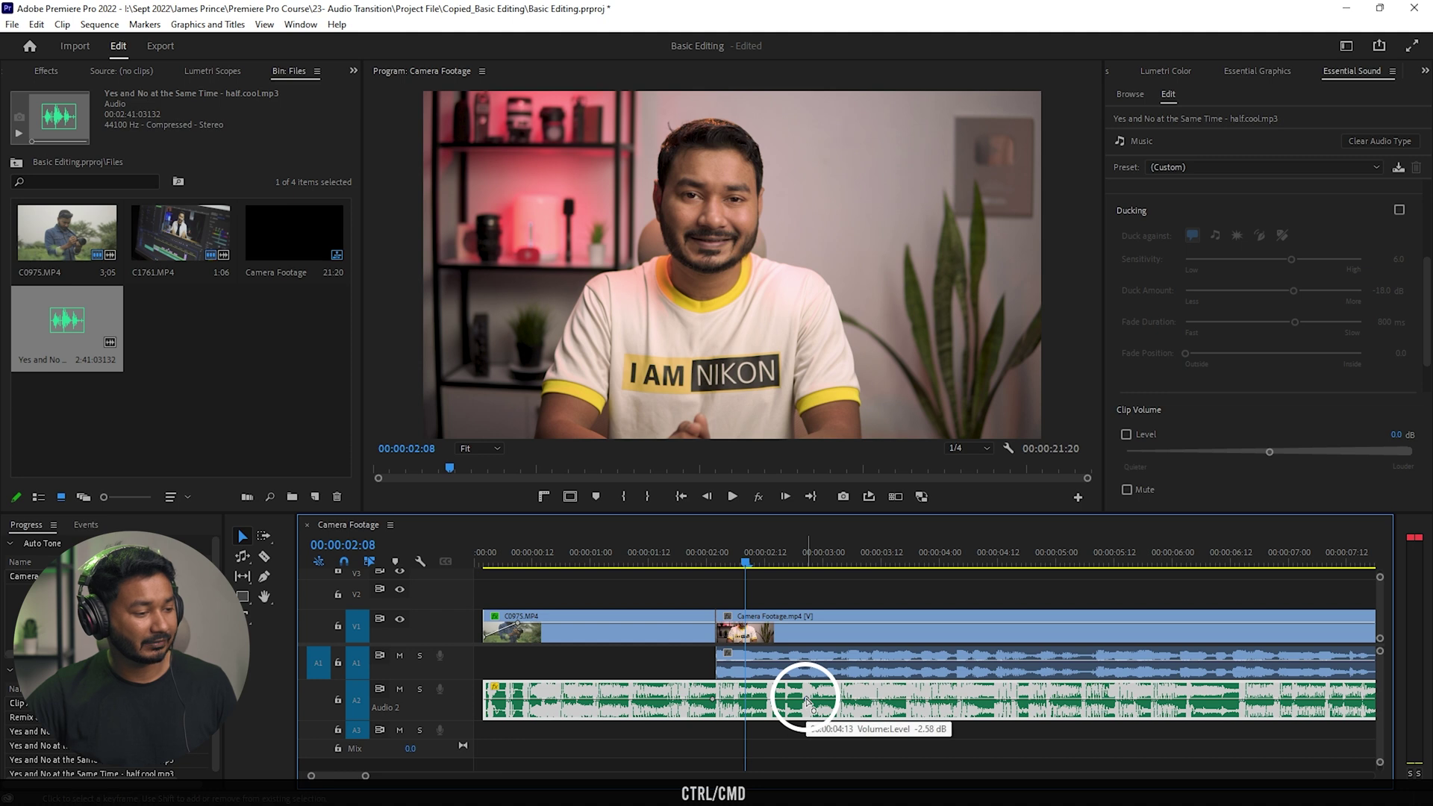
drag(806, 701, 806, 708)
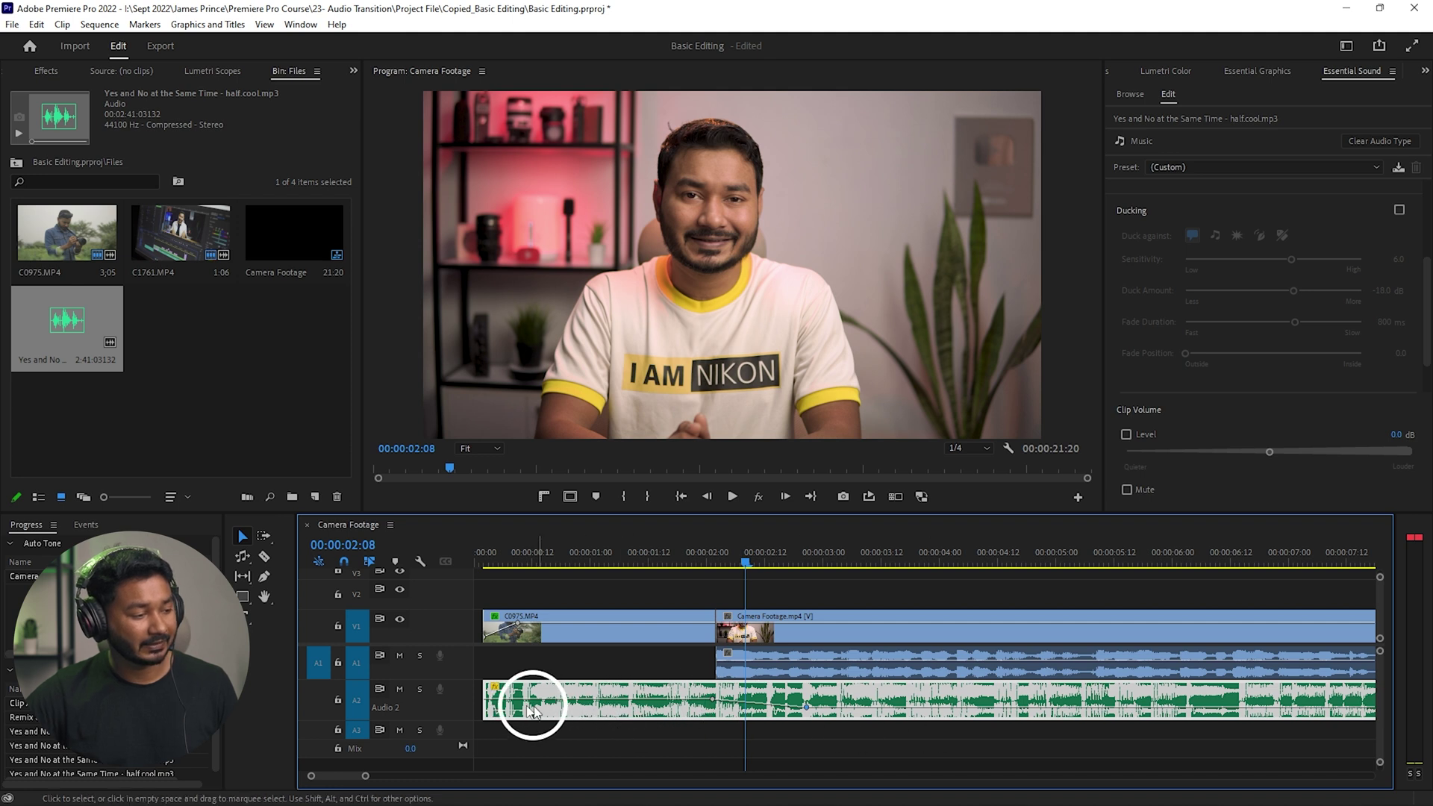
double_click(455, 701)
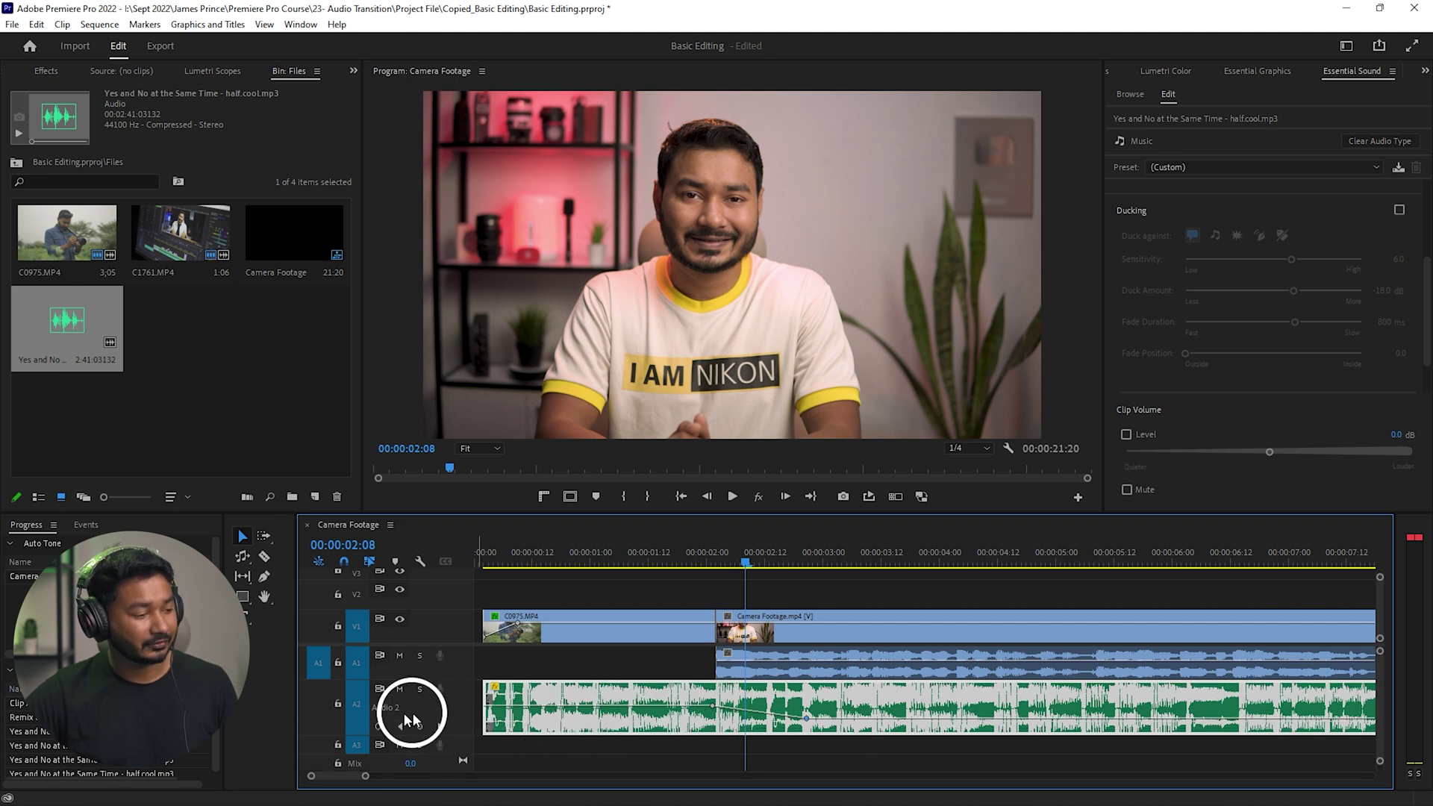
Step: Preview around the C0975 clip and drop the song volume after the keyframe to -25.0 dB
click(652, 557)
key(space)
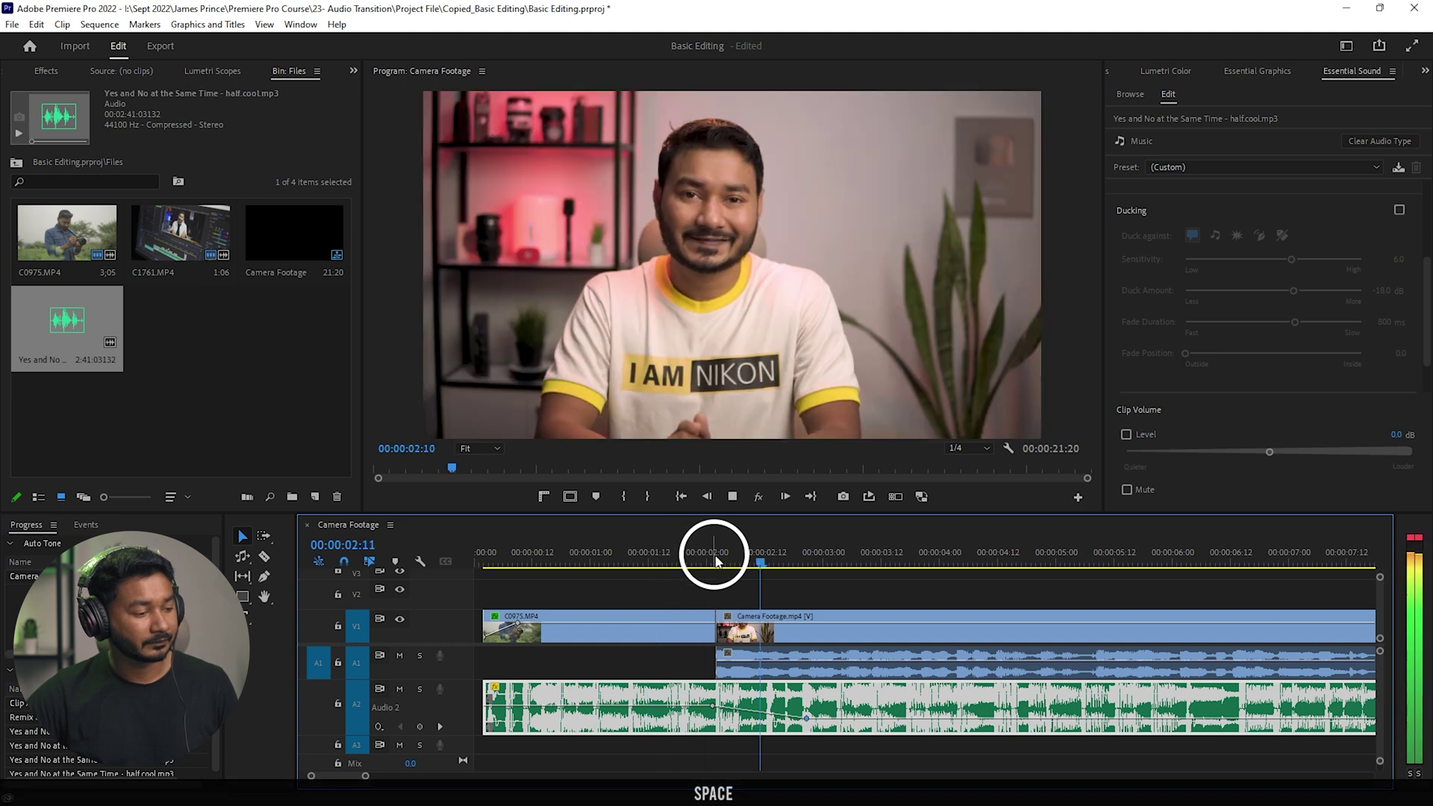
key(space)
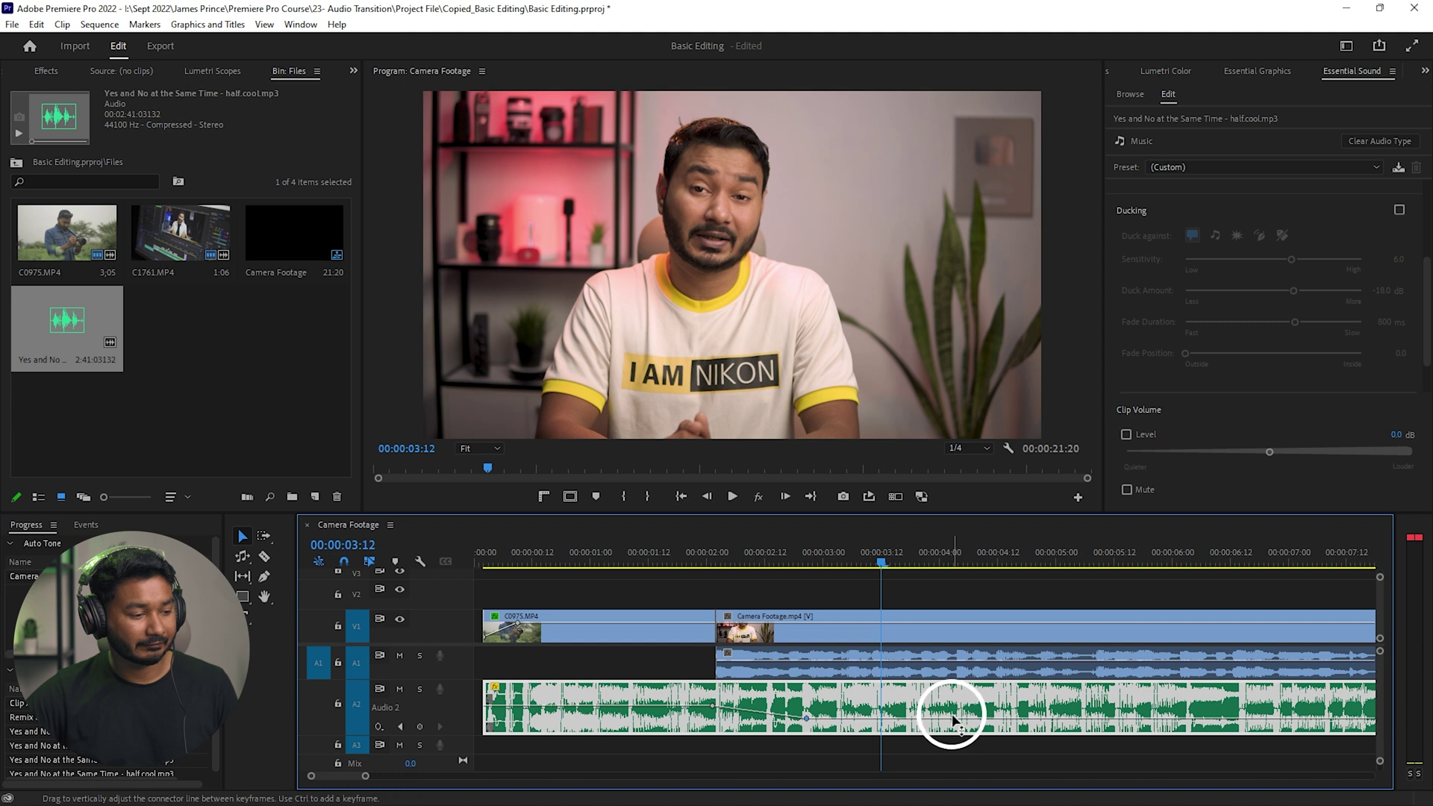
drag(951, 719, 951, 724)
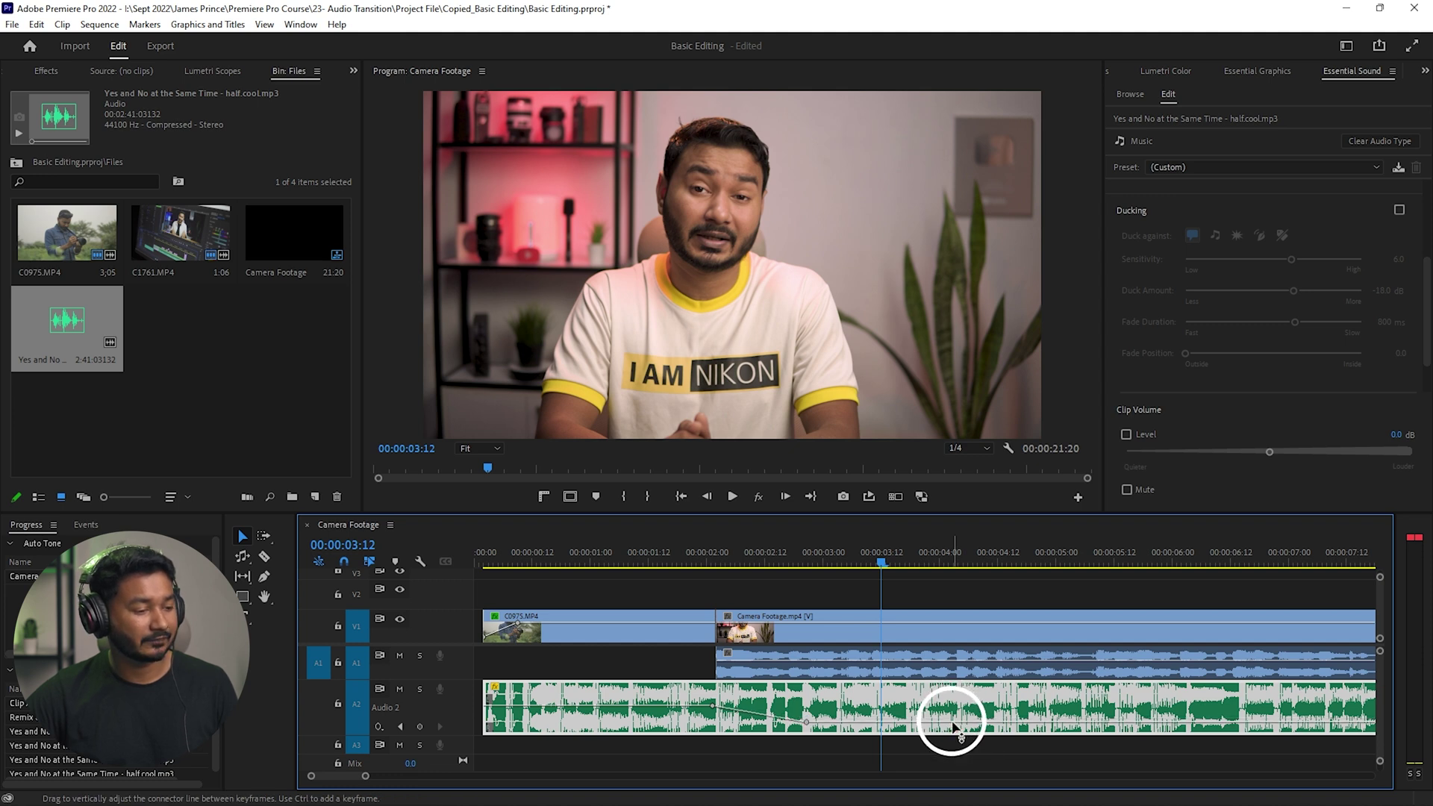
key(space)
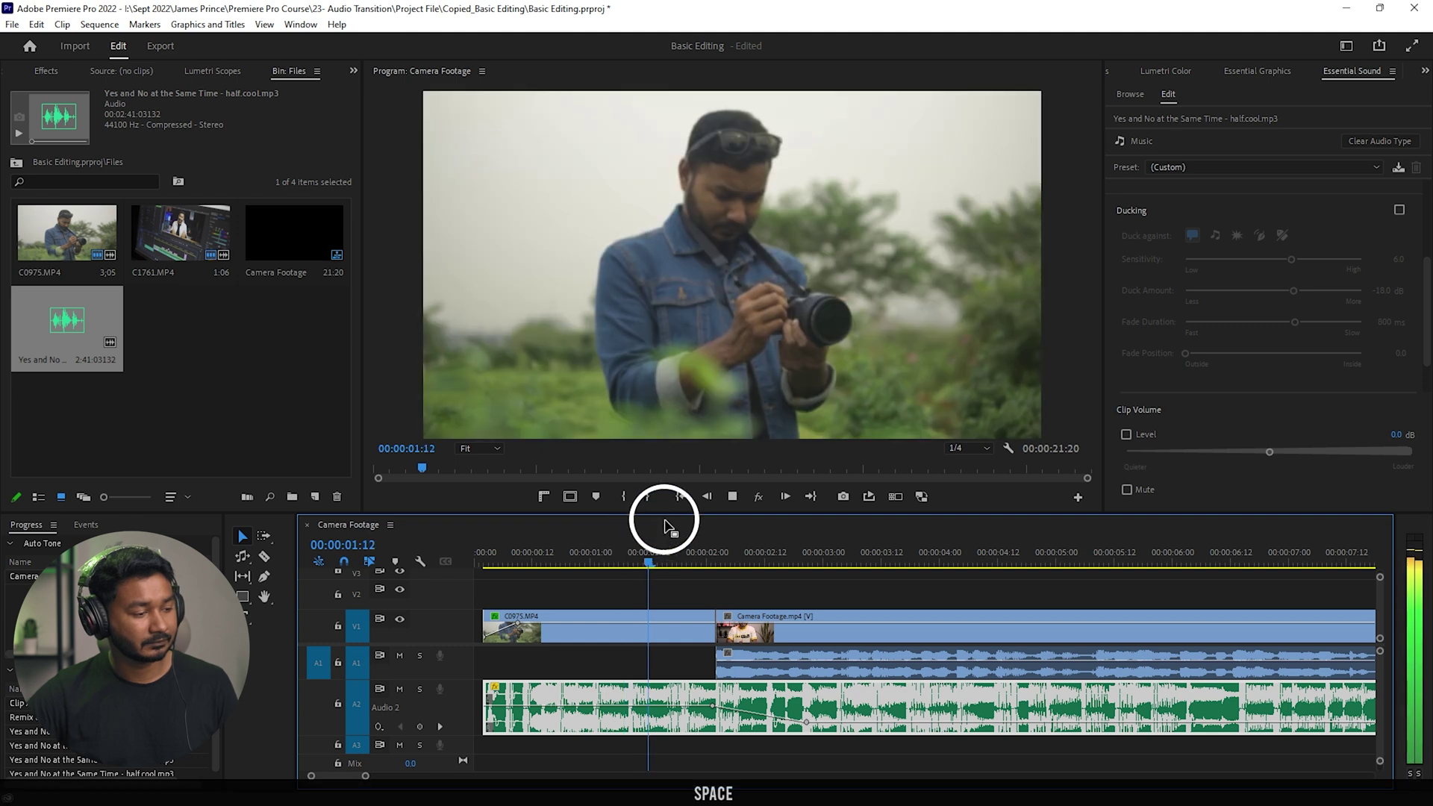
scroll(848, 641, down, 5)
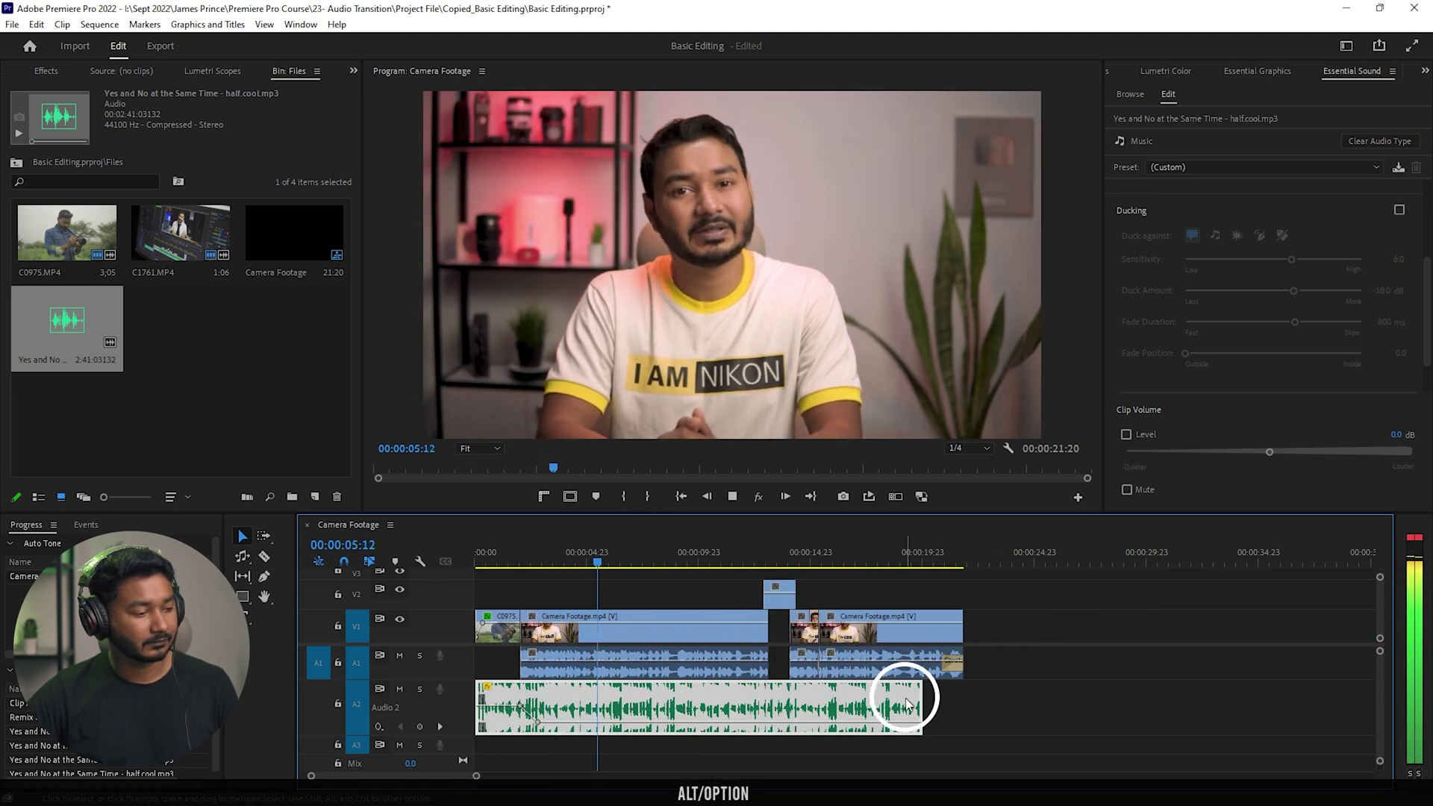
Step: Raise the music between keyframes near 00:00:12:22 to about -6.3 dB and preview it
key(space)
scroll(803, 697, up, 3)
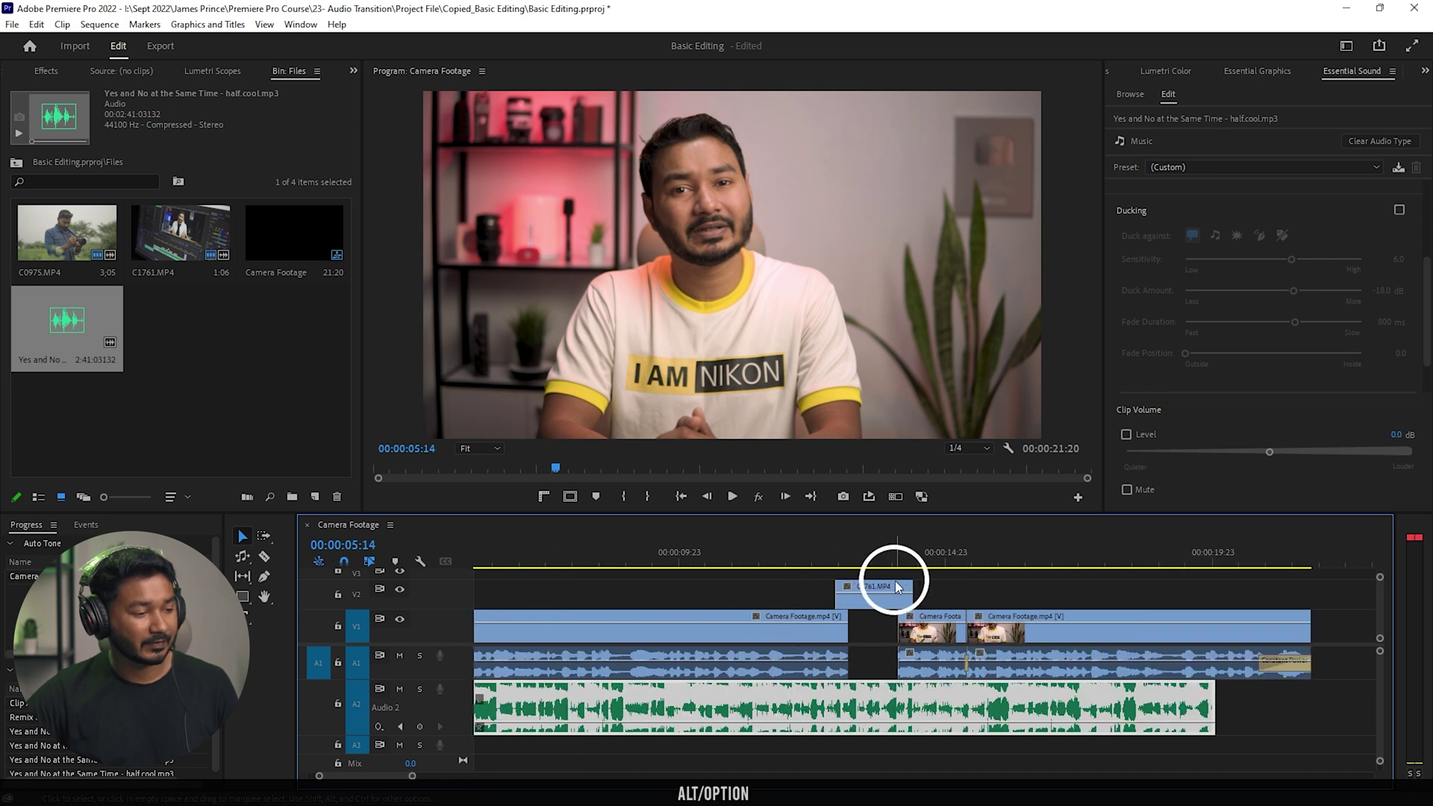
click(834, 551)
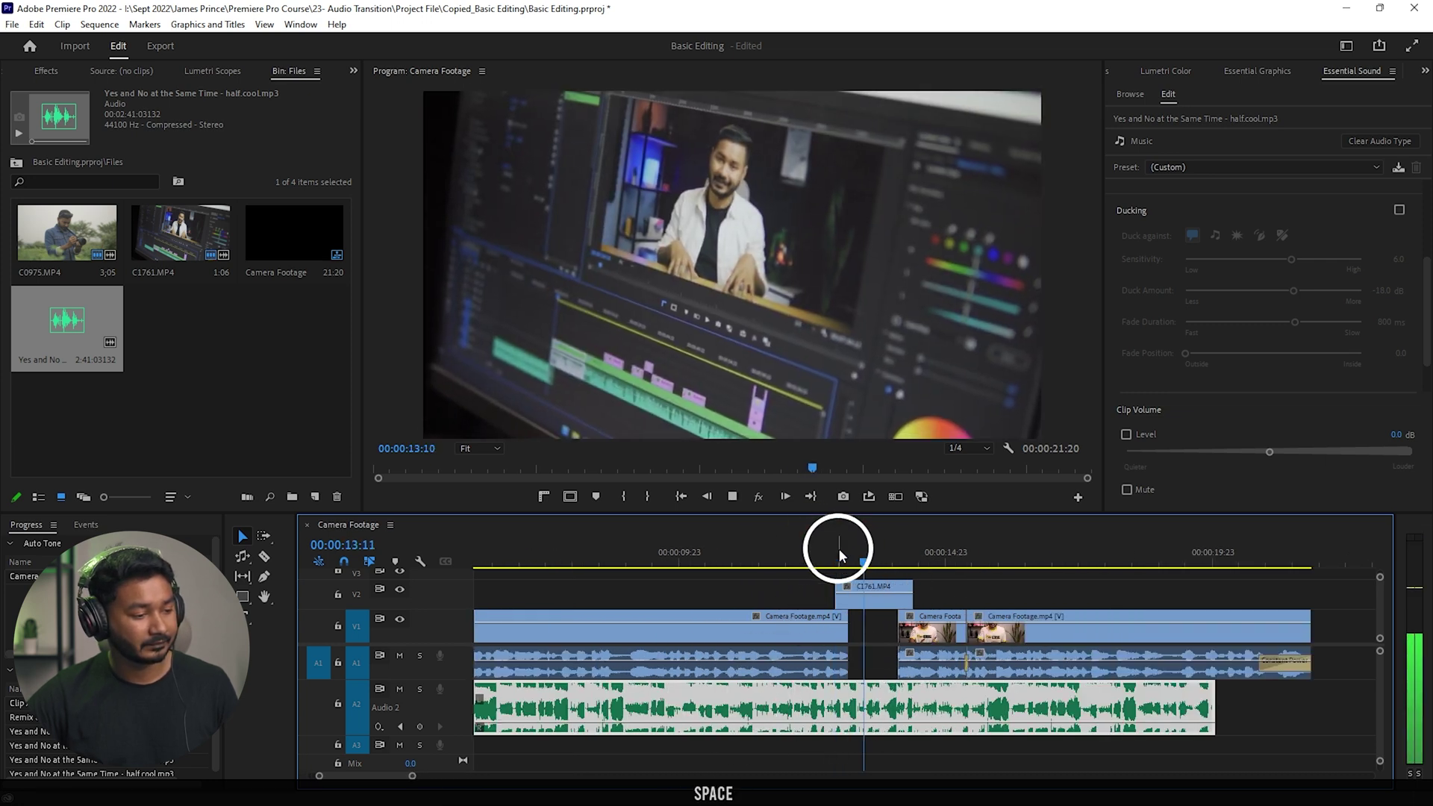
key(space)
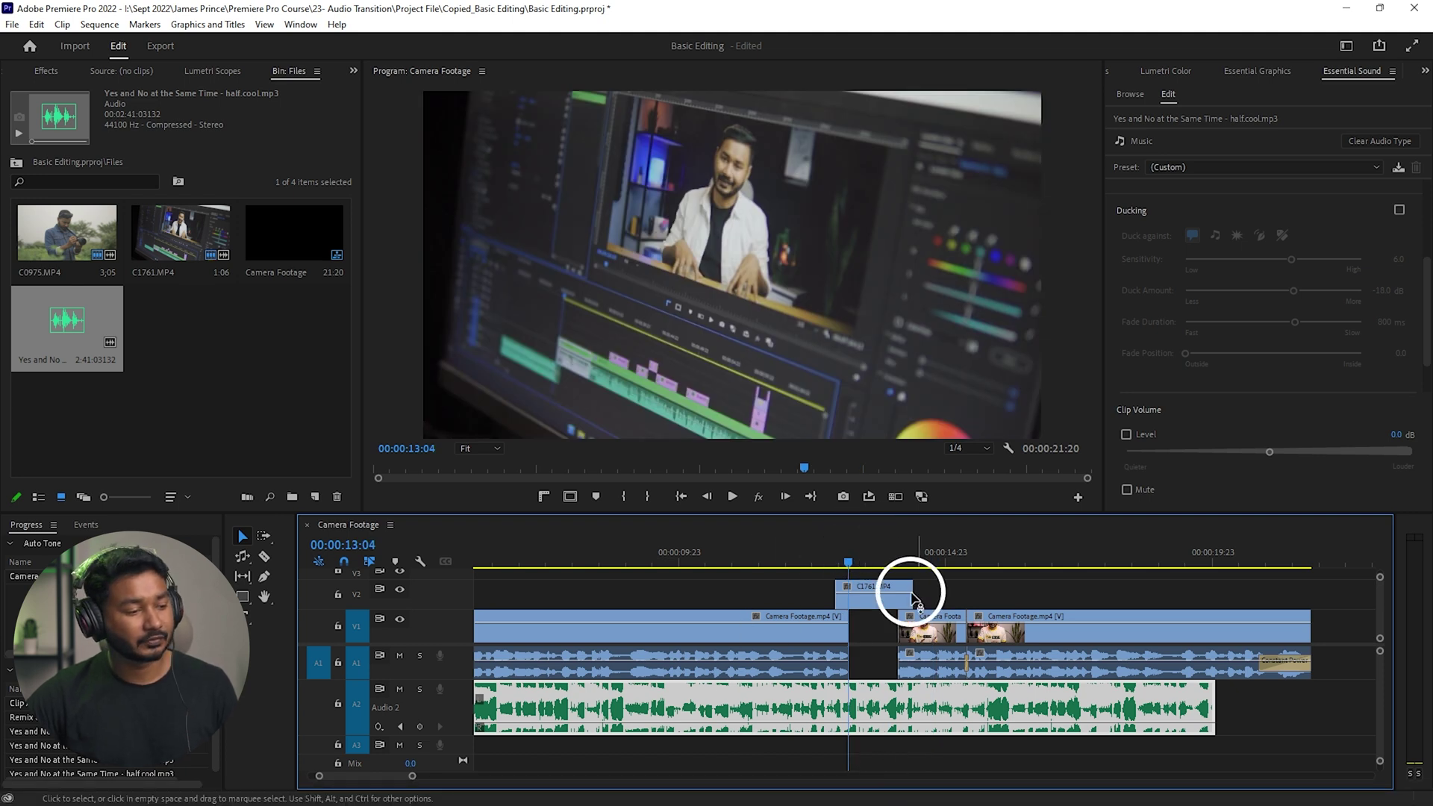
scroll(905, 703, up, 3)
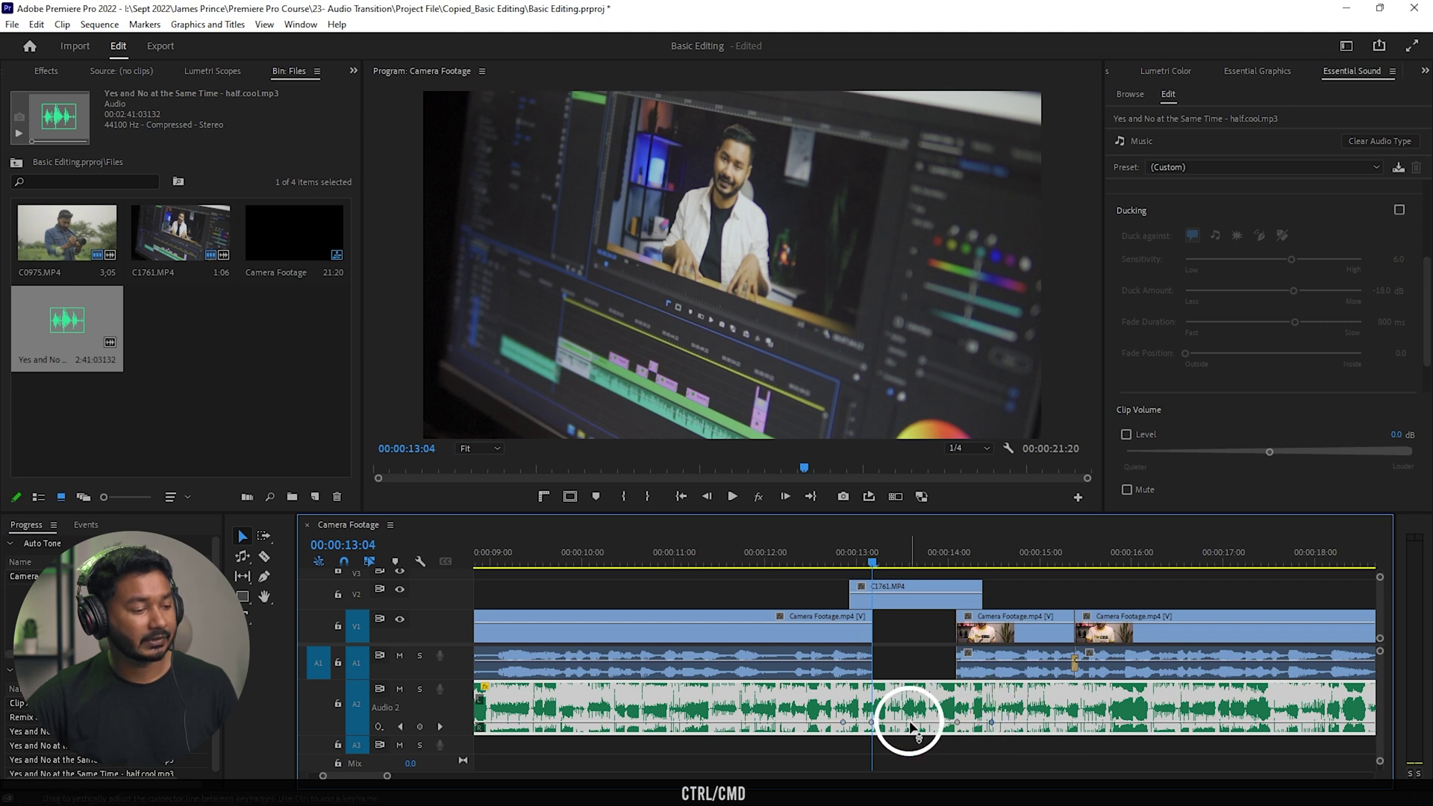
drag(909, 709, 909, 709)
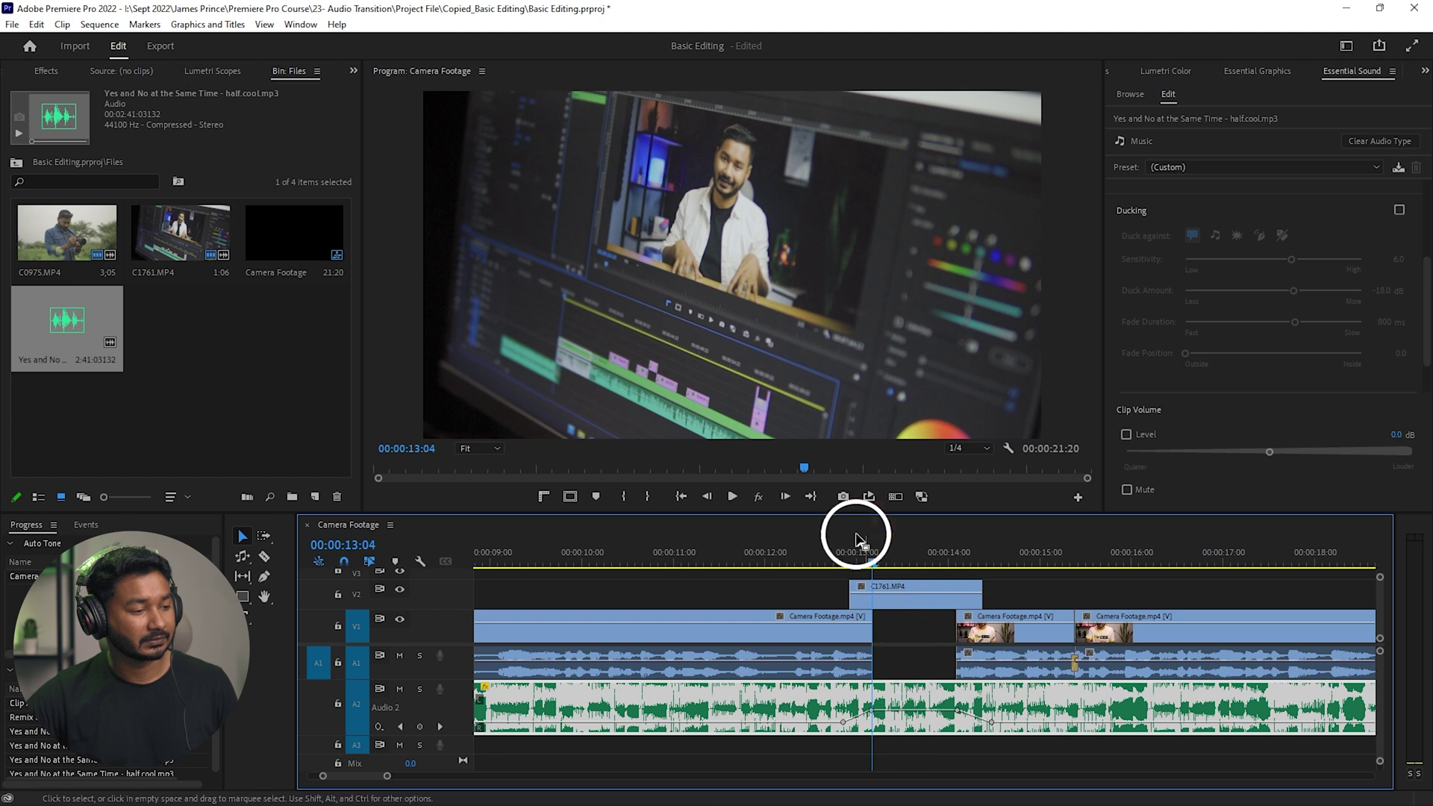
key(space)
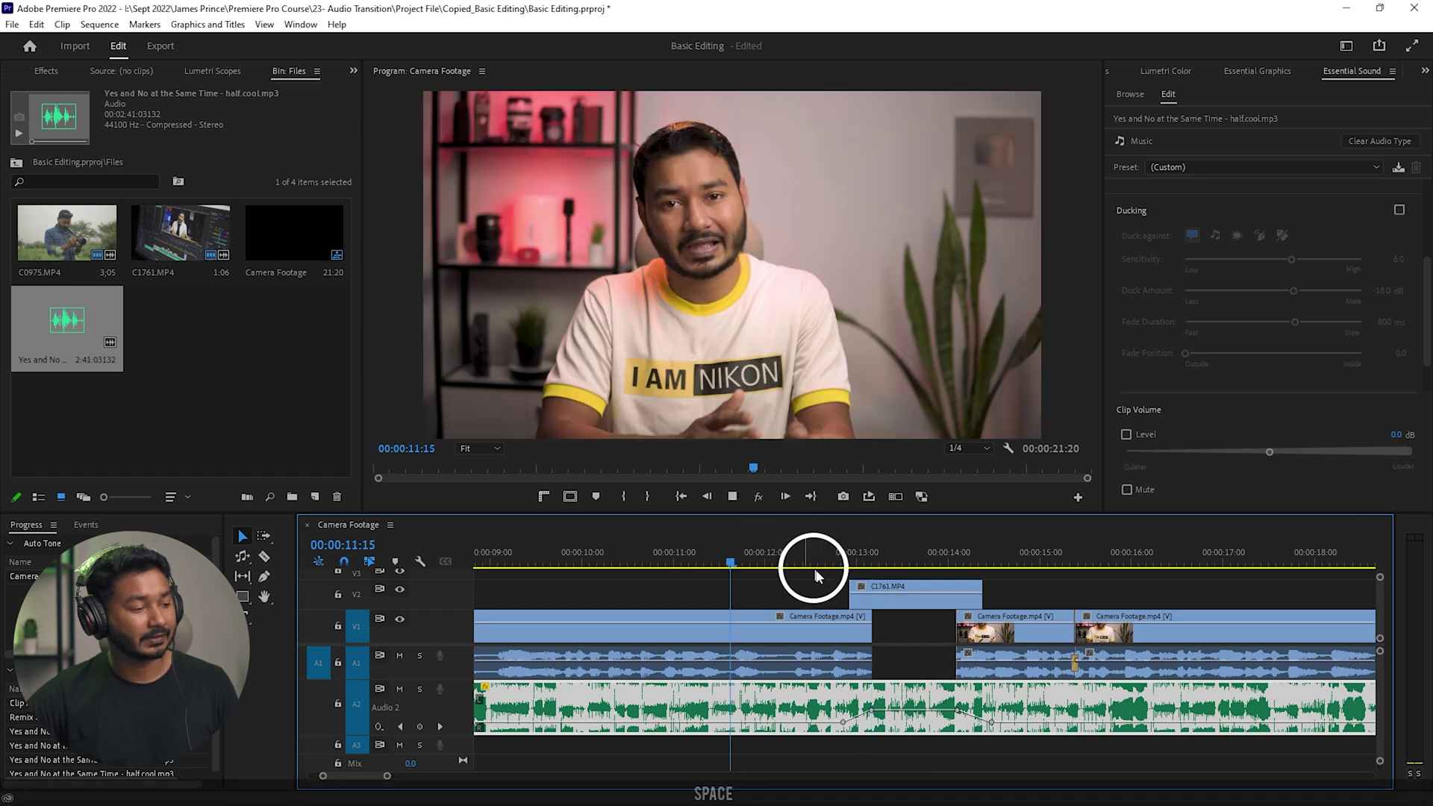
alt+scroll(889, 639, down, 3)
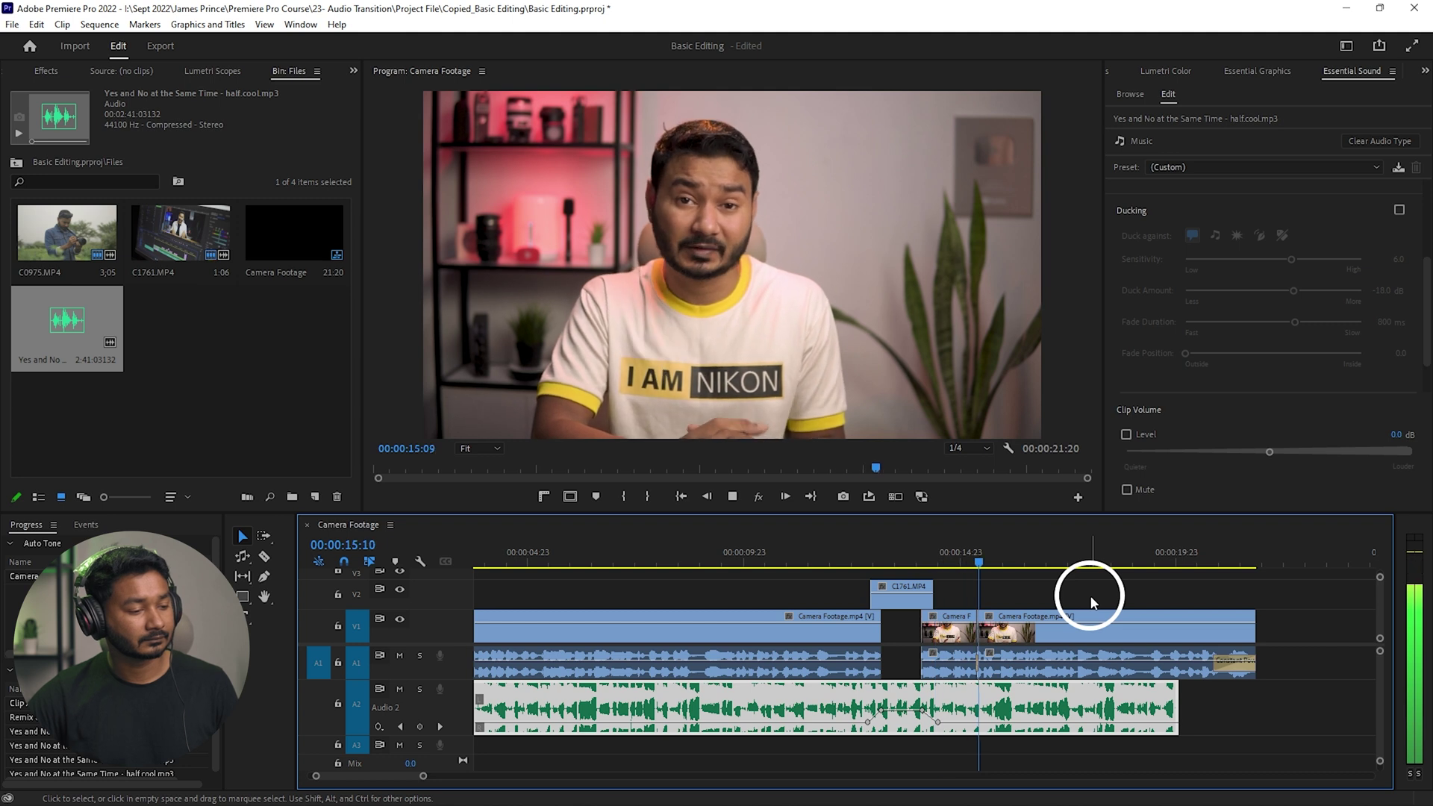
Step: Extend the music clip's end, then trim it back so the sequence ends at 22:11
key(space)
alt+scroll(1162, 694, down, 1)
alt+scroll(1161, 712, down, 2)
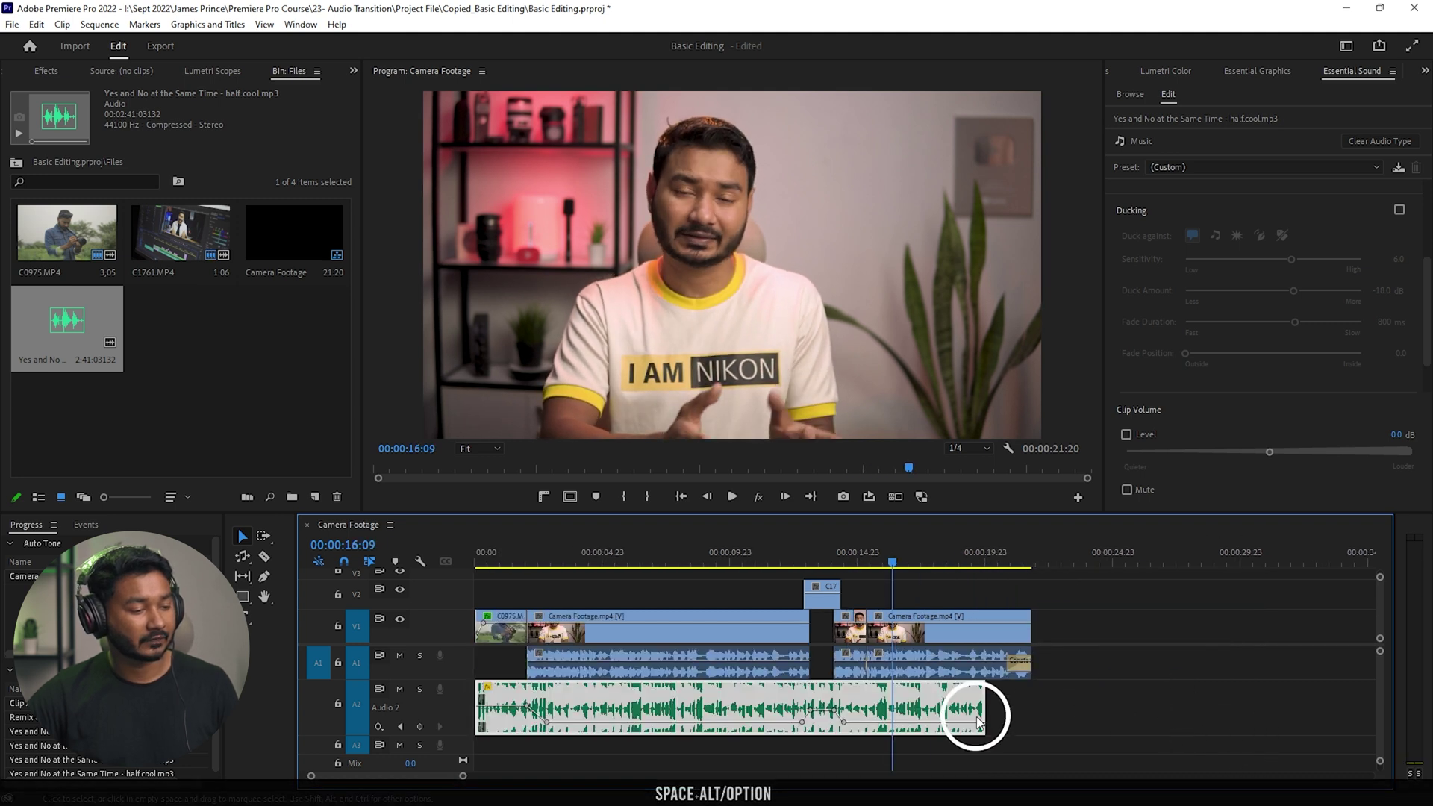
drag(979, 708, 1071, 697)
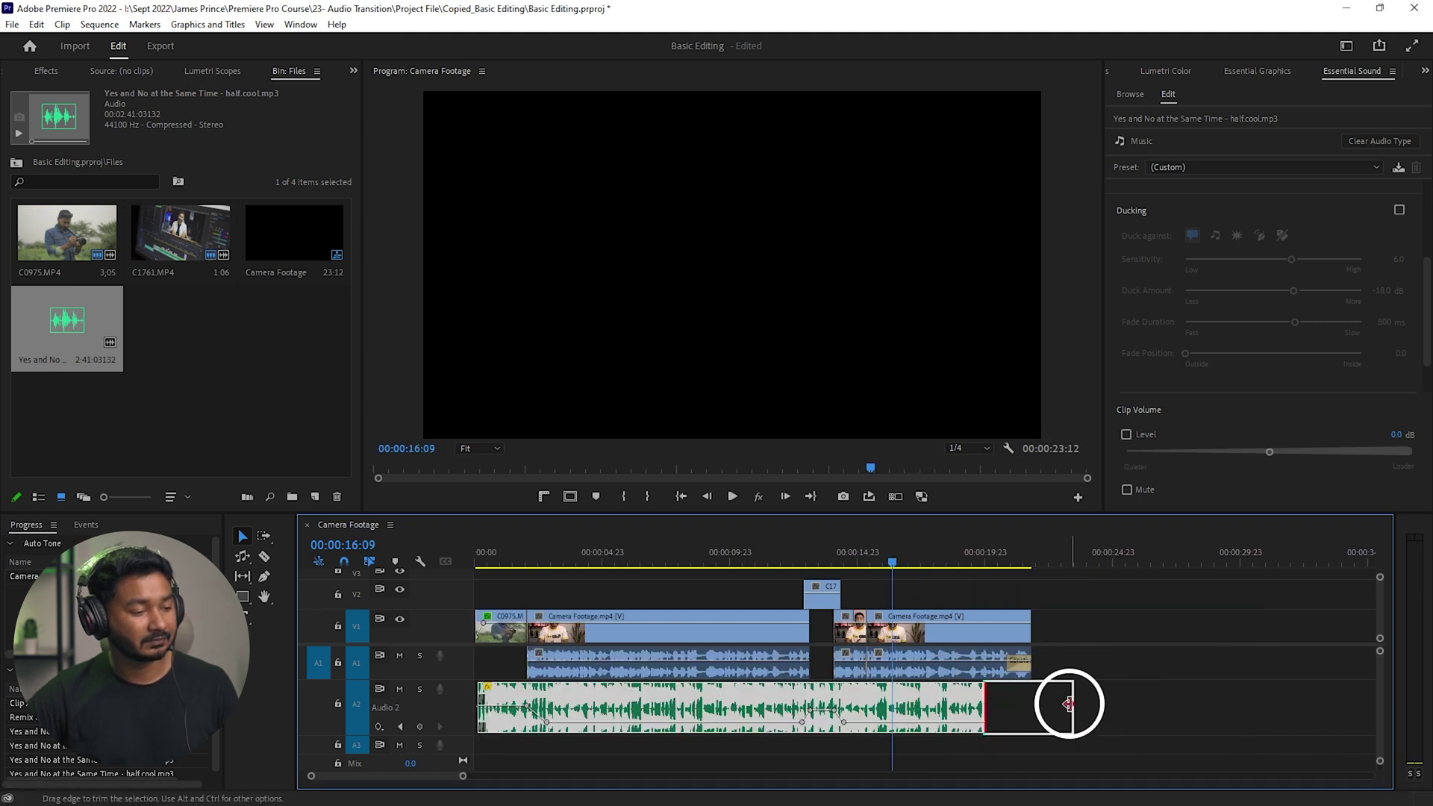
alt+scroll(1062, 703, up, 3)
key(space)
drag(1075, 695, 1032, 710)
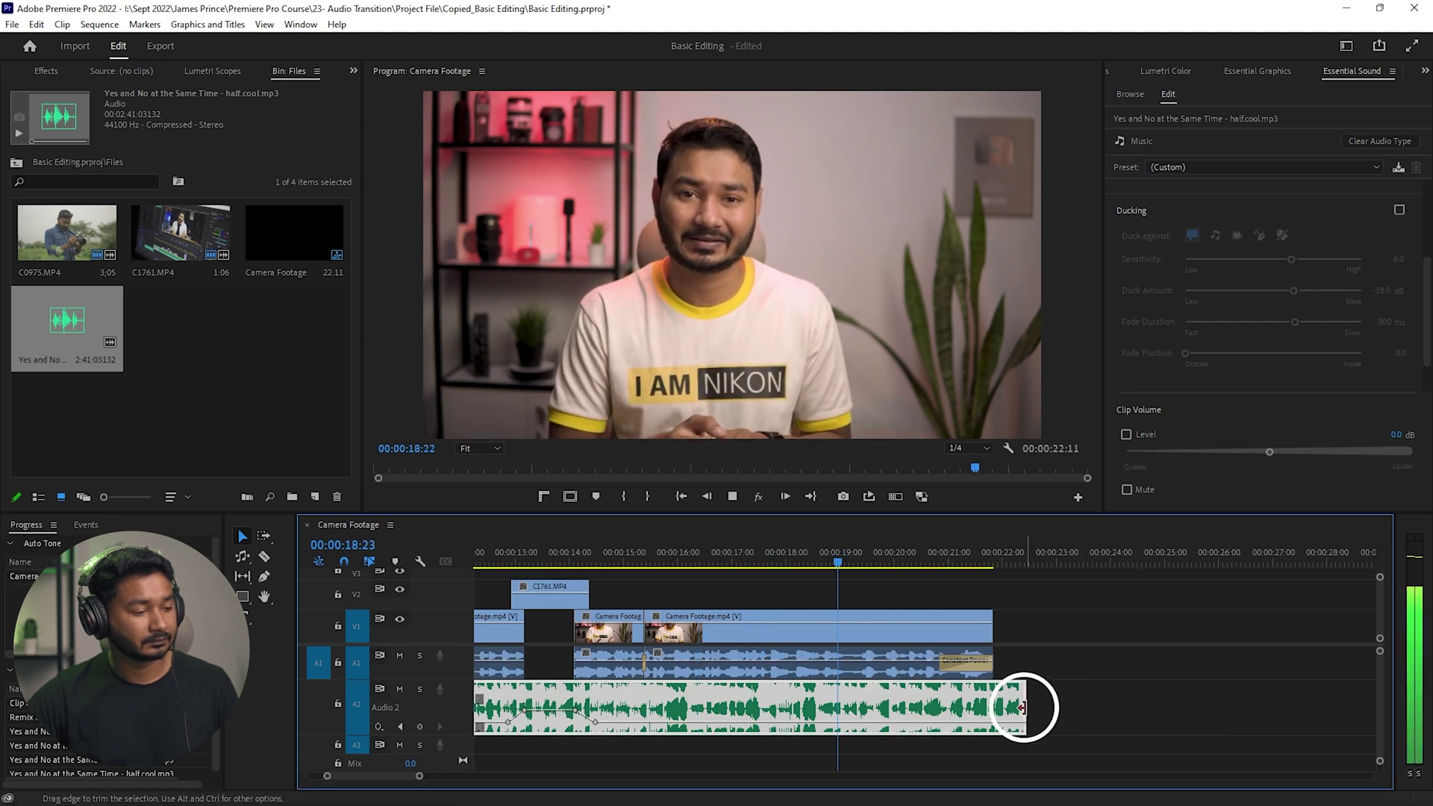
key(space)
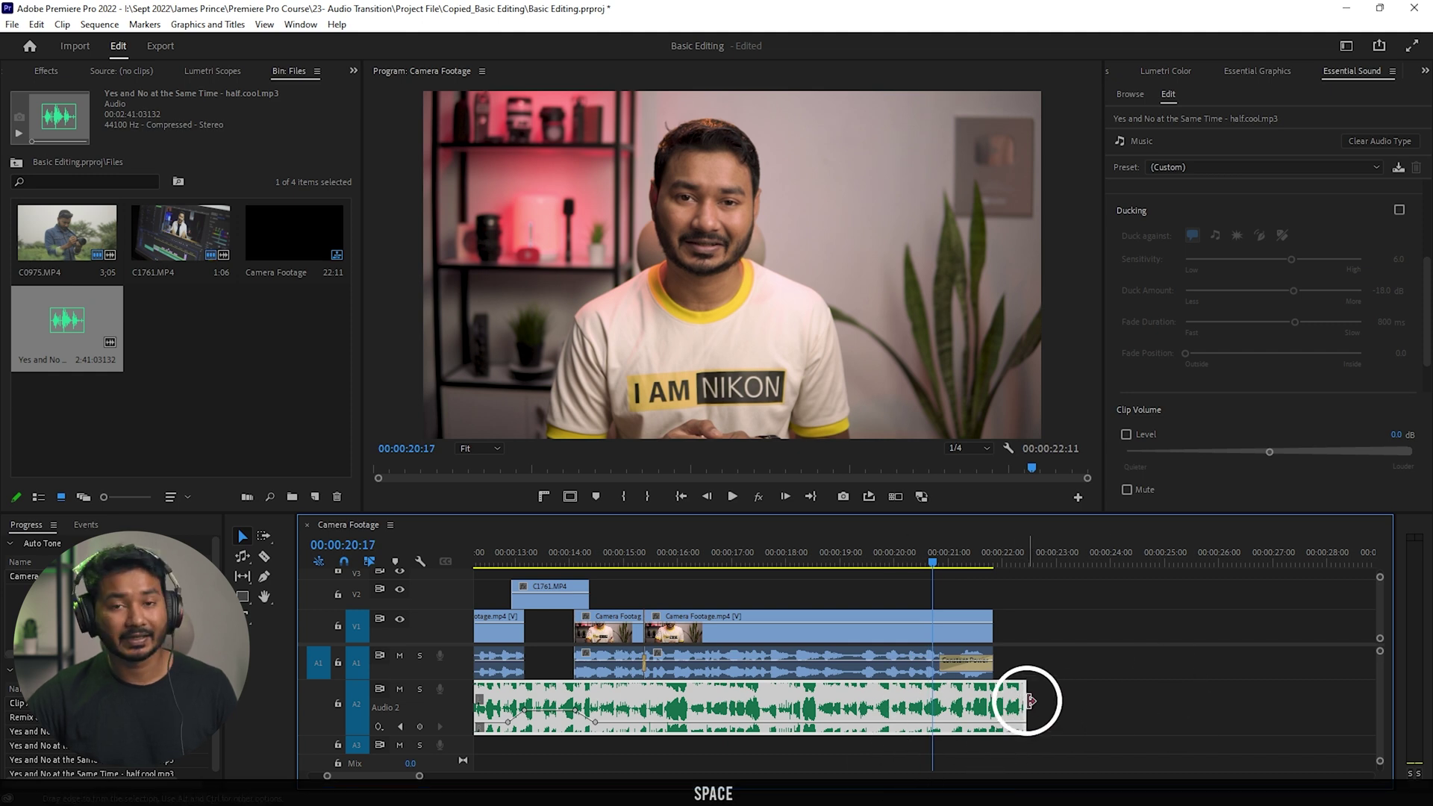
right_click(1026, 700)
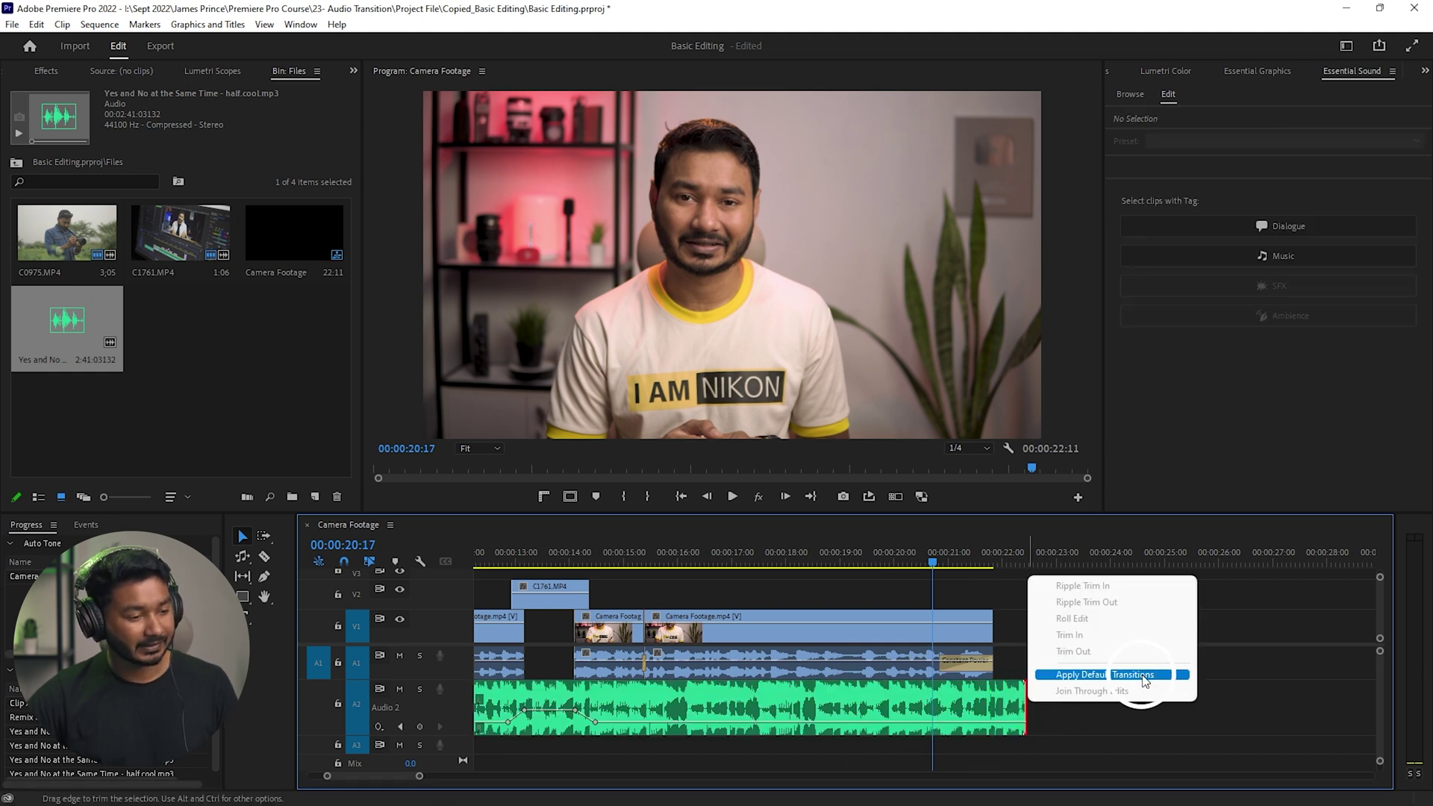
Step: Add a Constant Power fade at the music's end, lengthen it to about two seconds, and preview
click(1103, 671)
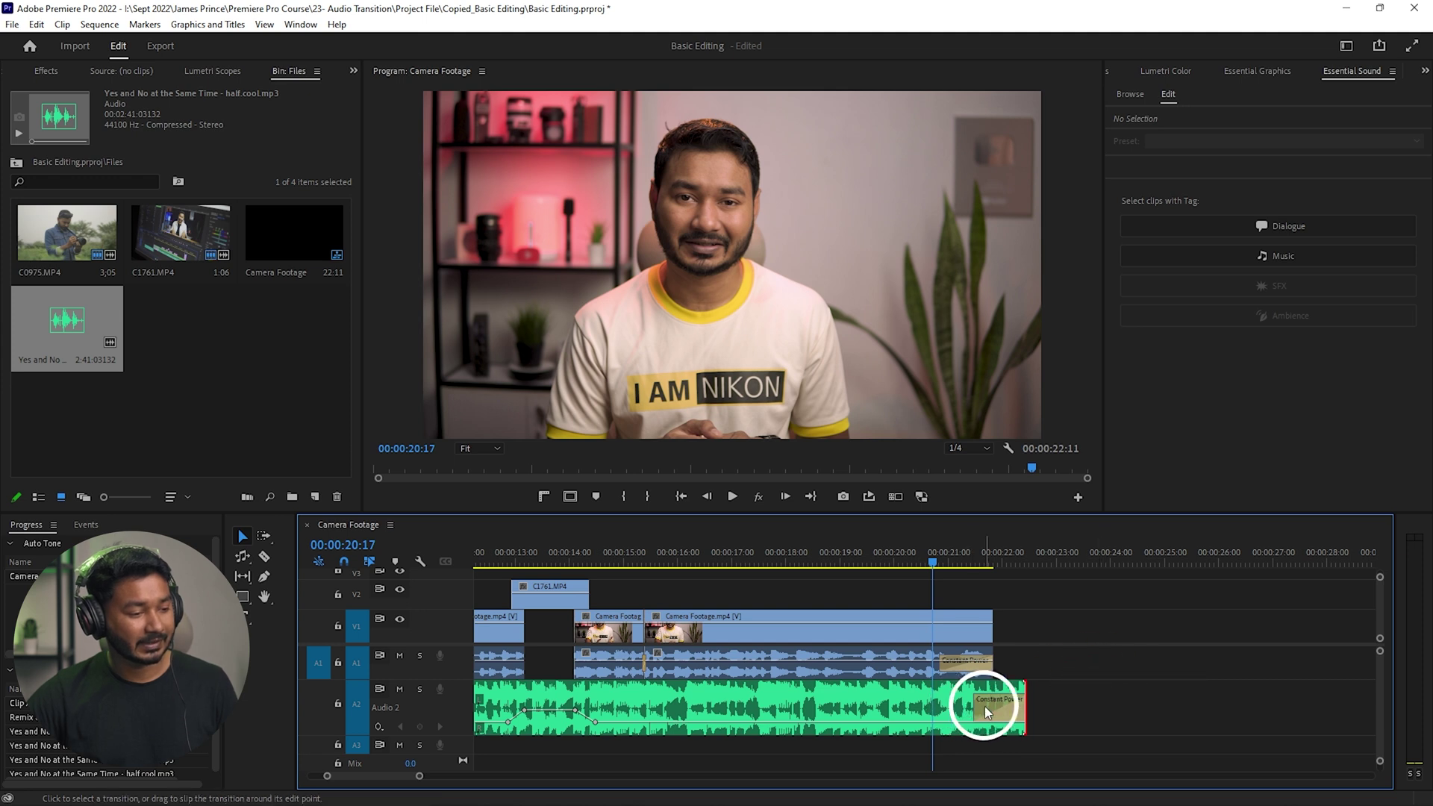
drag(982, 706, 915, 707)
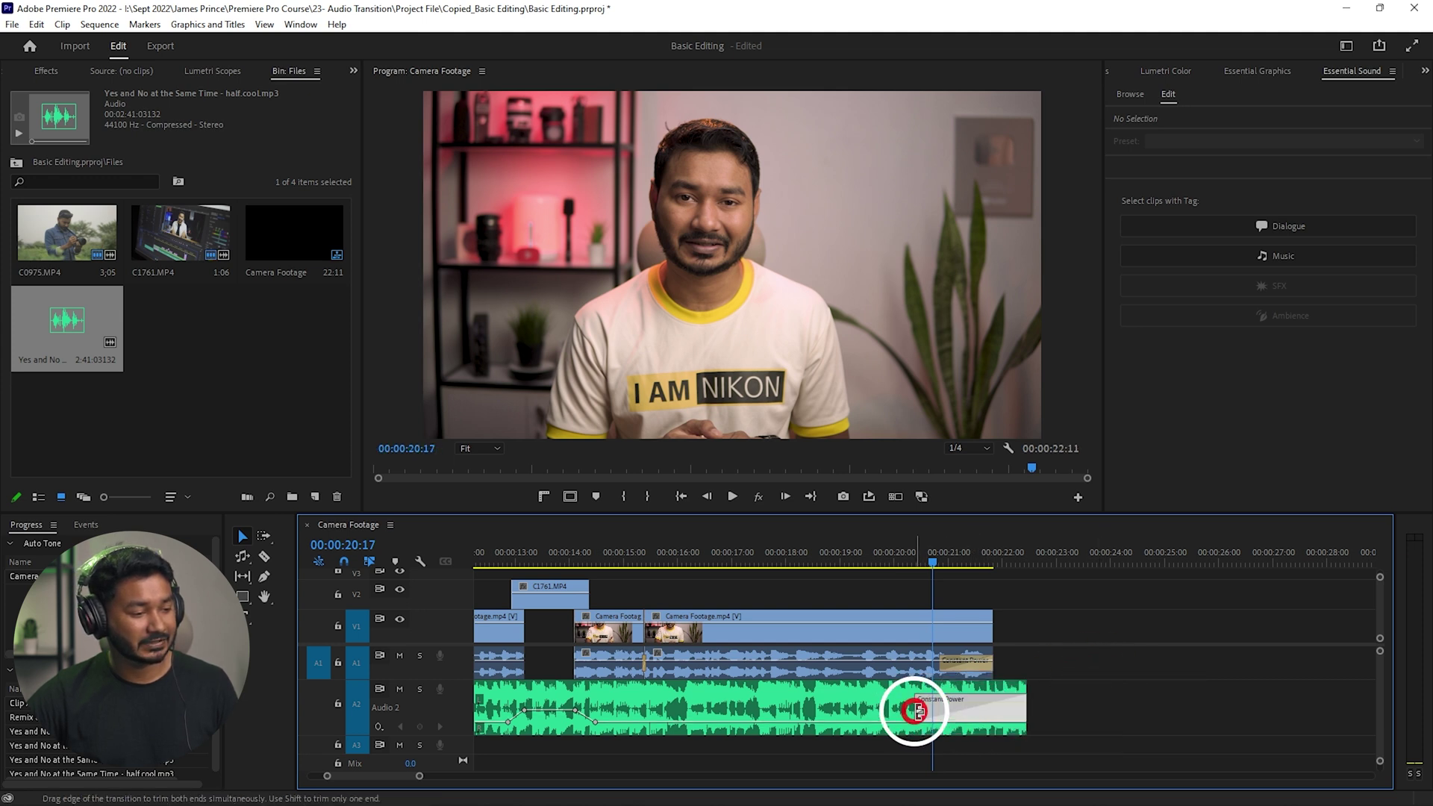
click(873, 549)
key(space)
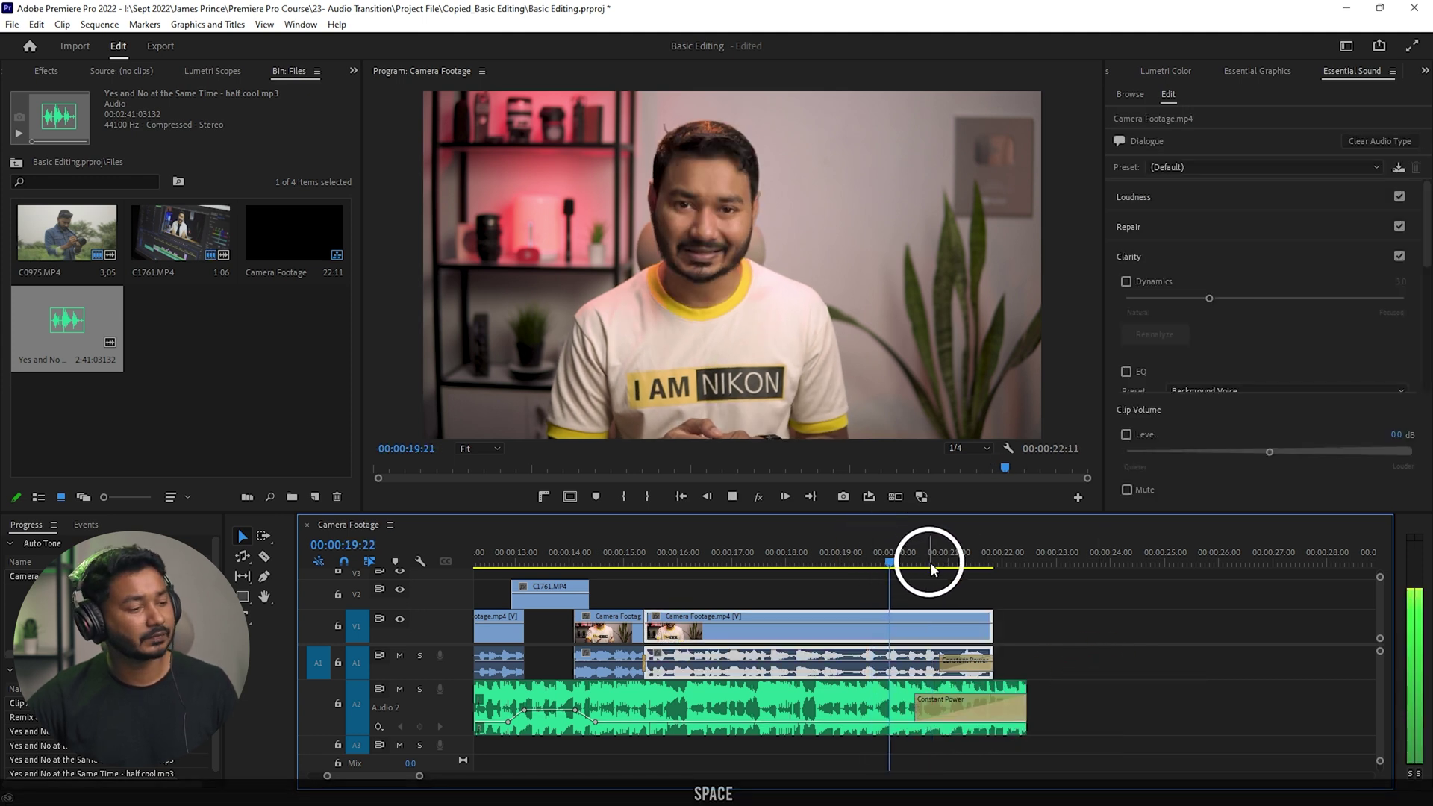
scroll(1004, 679, down, 5)
key(alt+space)
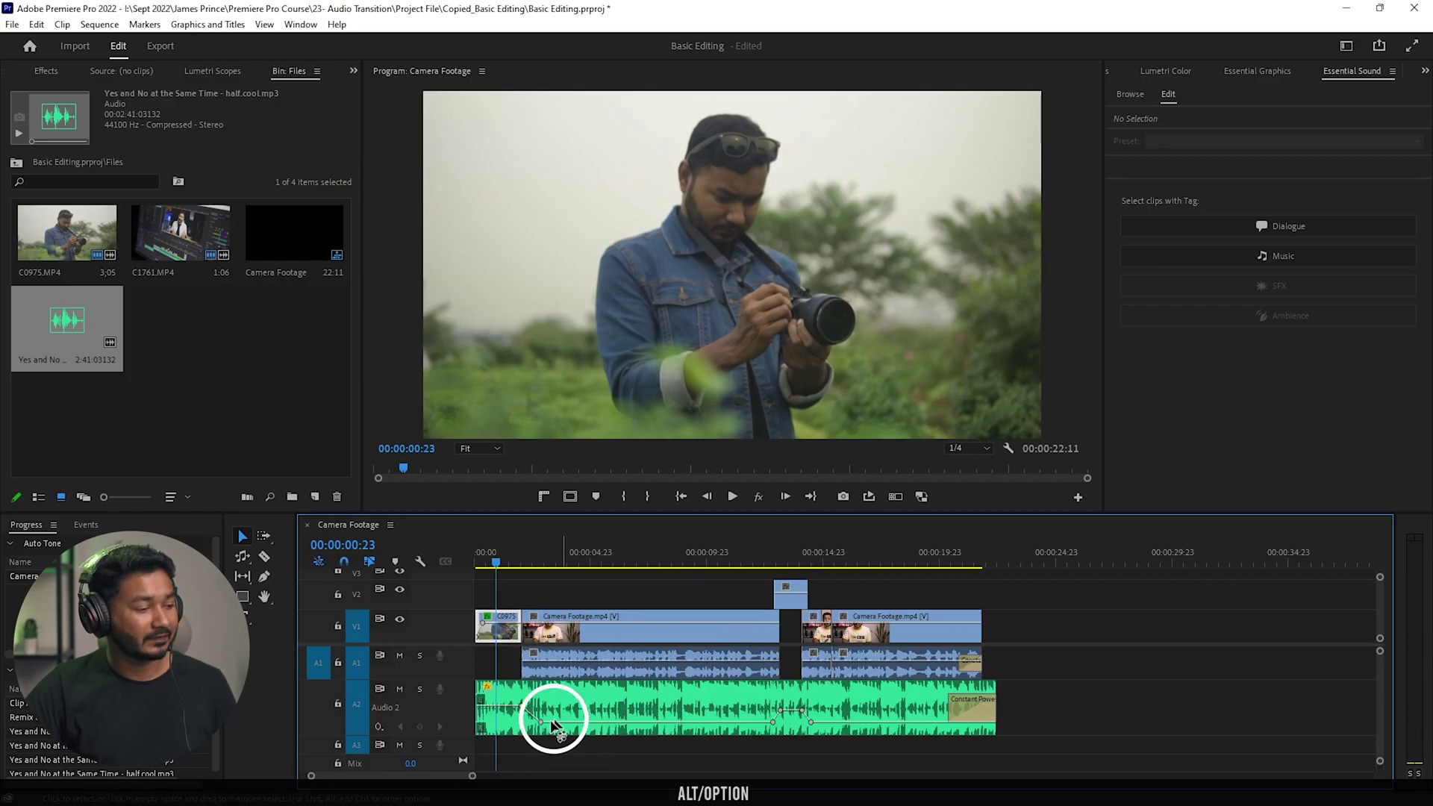
Step: Delete the Audio 2 song's volume keyframes in Effect Controls, resetting Level to 0.0 dB
alt+click(576, 709)
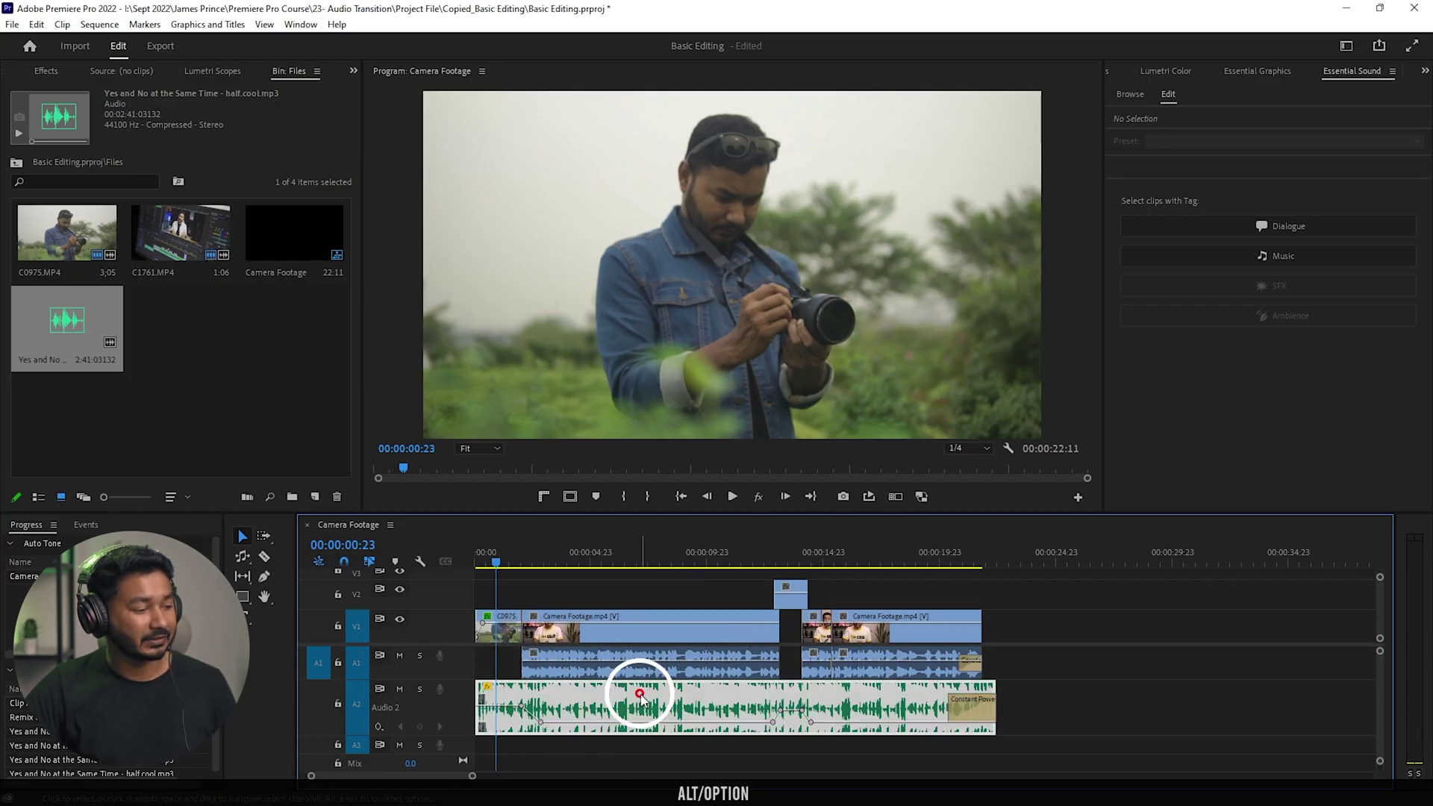
click(1125, 77)
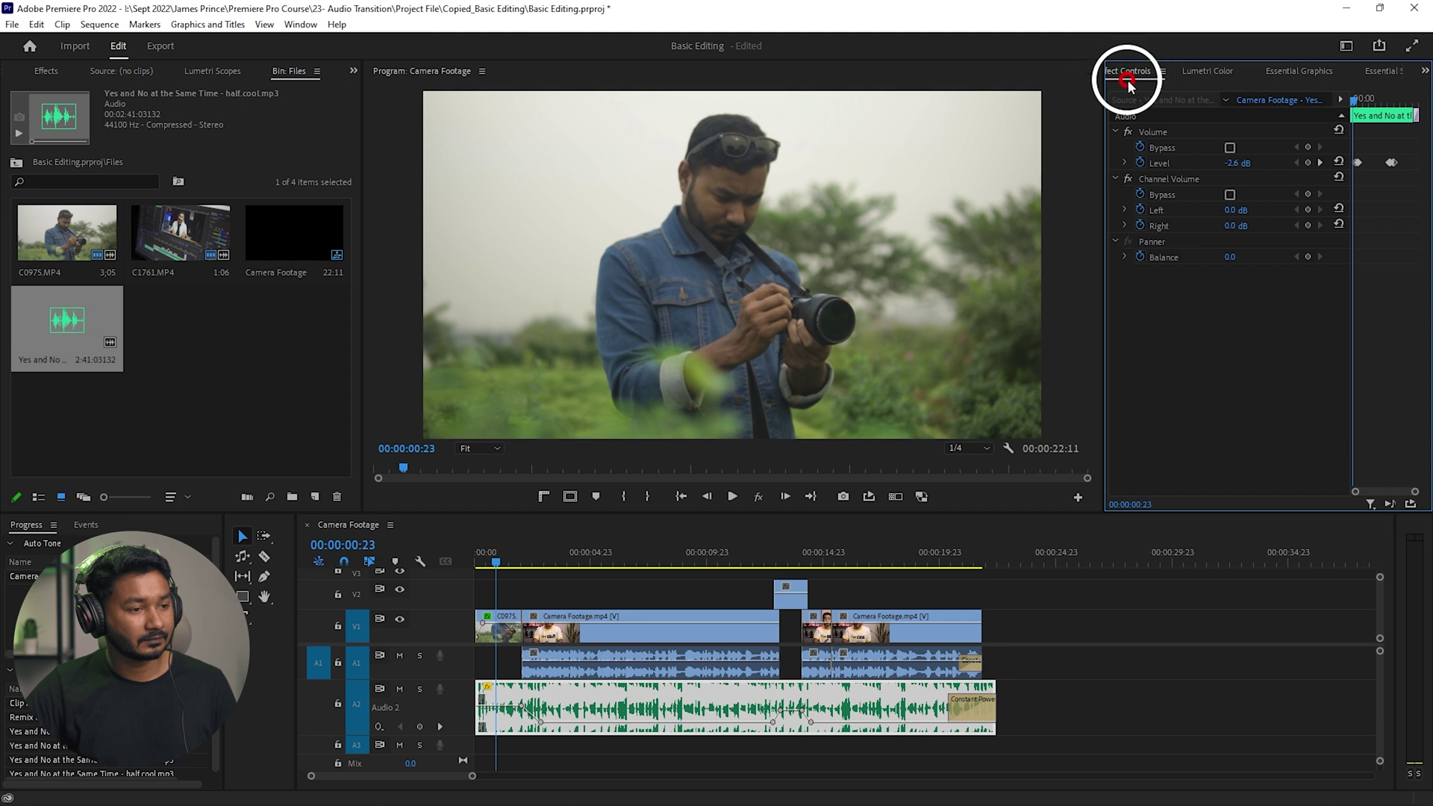
click(1141, 162)
key(Return)
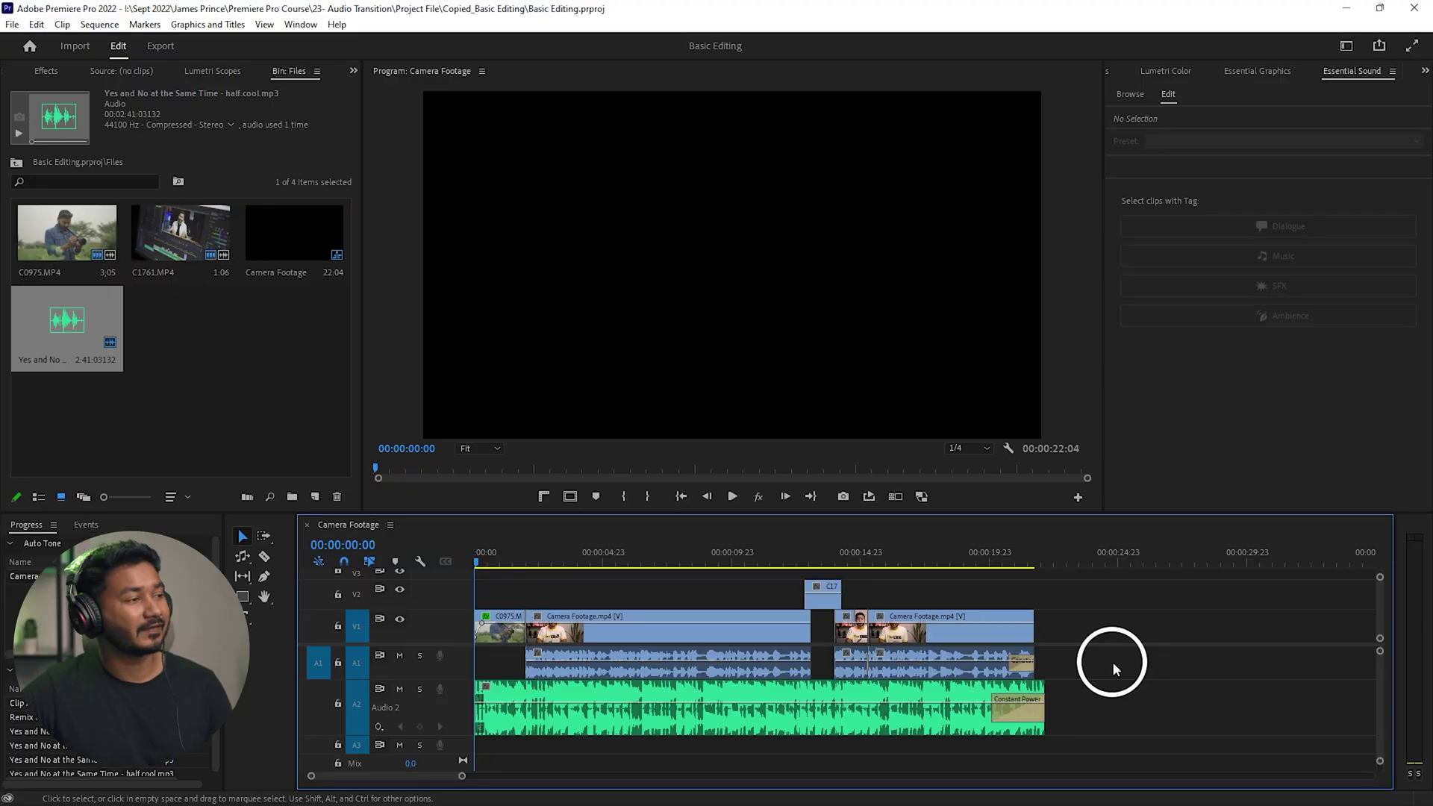
Step: Clear the project bin selection and bring up the Essential Sound panel with nothing selected
drag(328, 377, 448, 319)
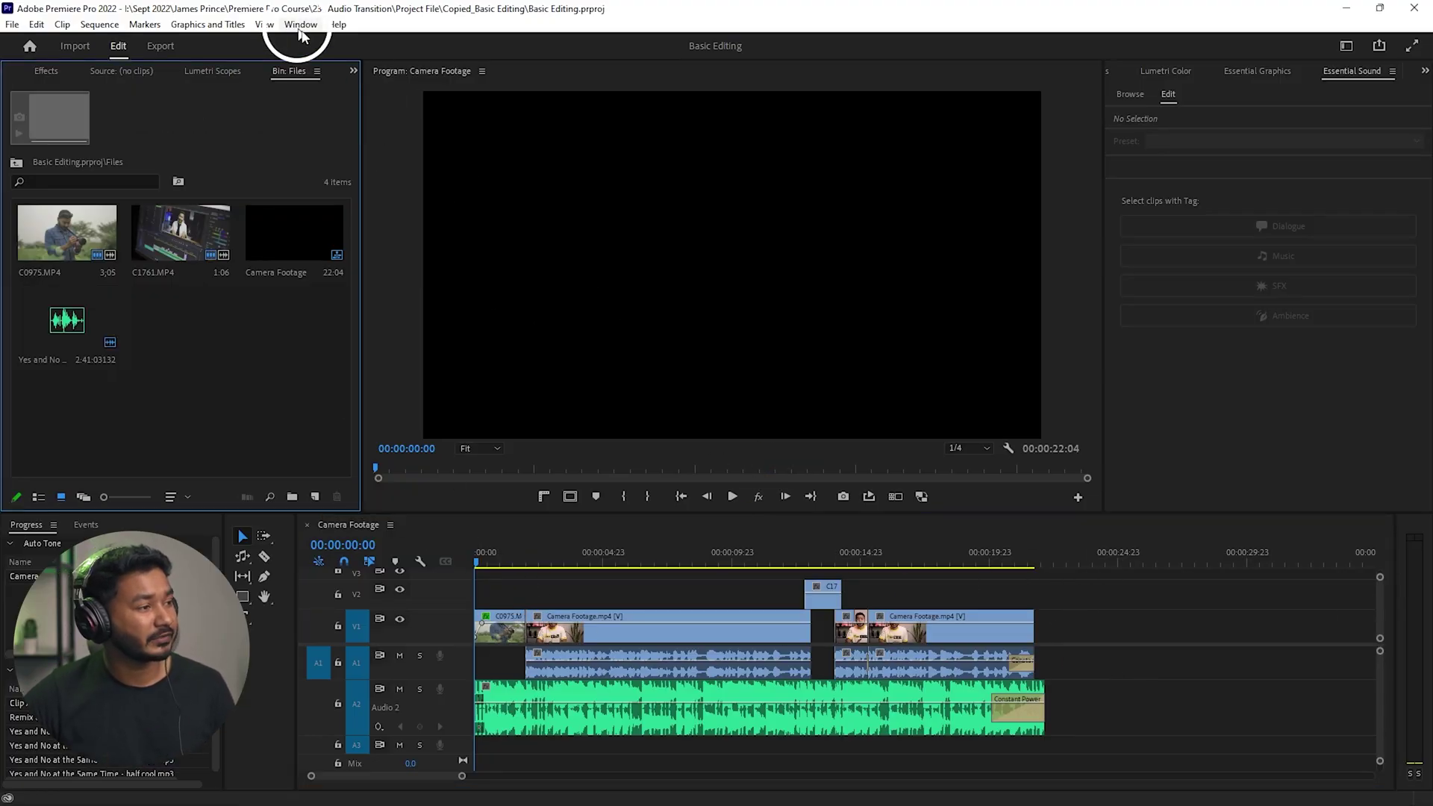
click(301, 25)
click(337, 24)
mouse_move(300, 25)
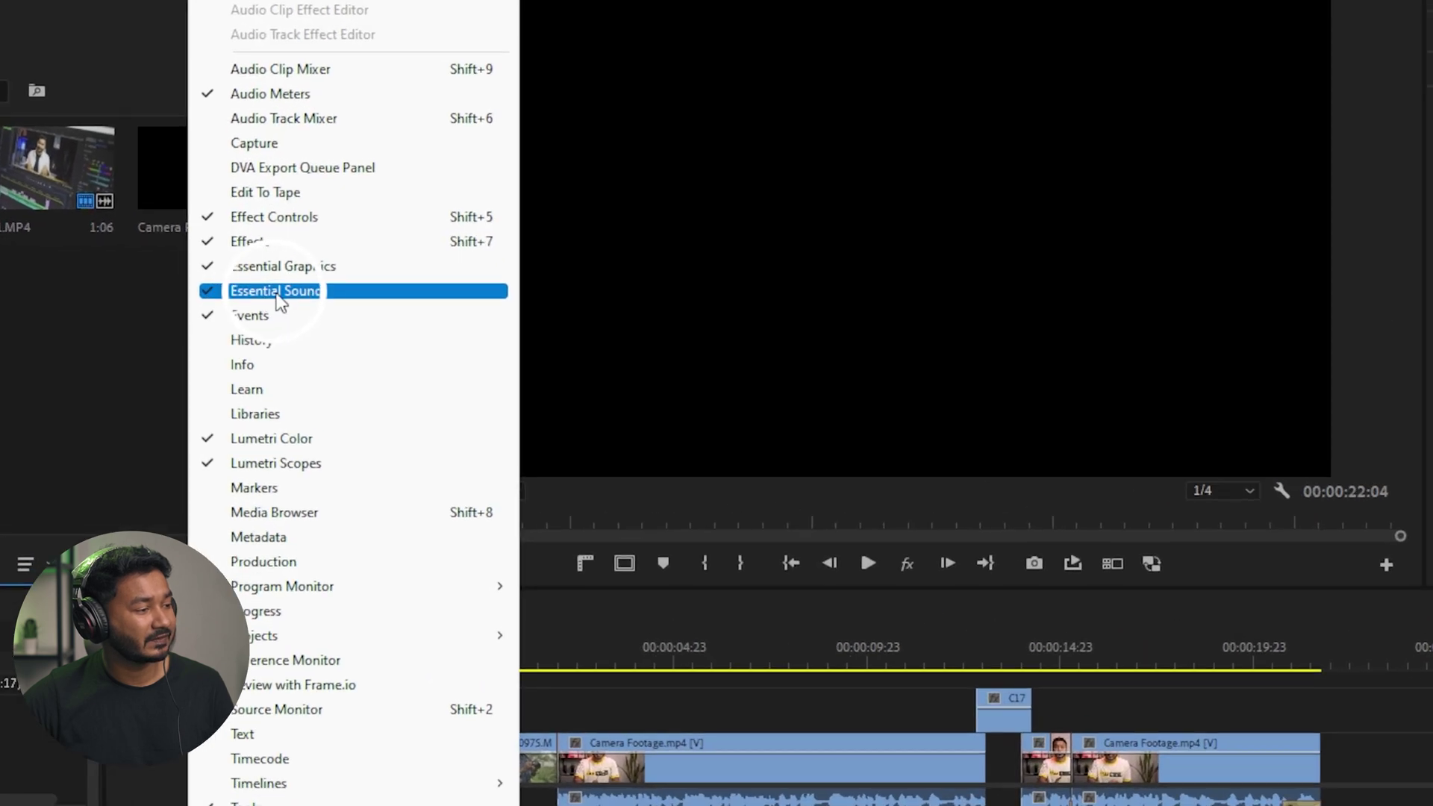
click(278, 291)
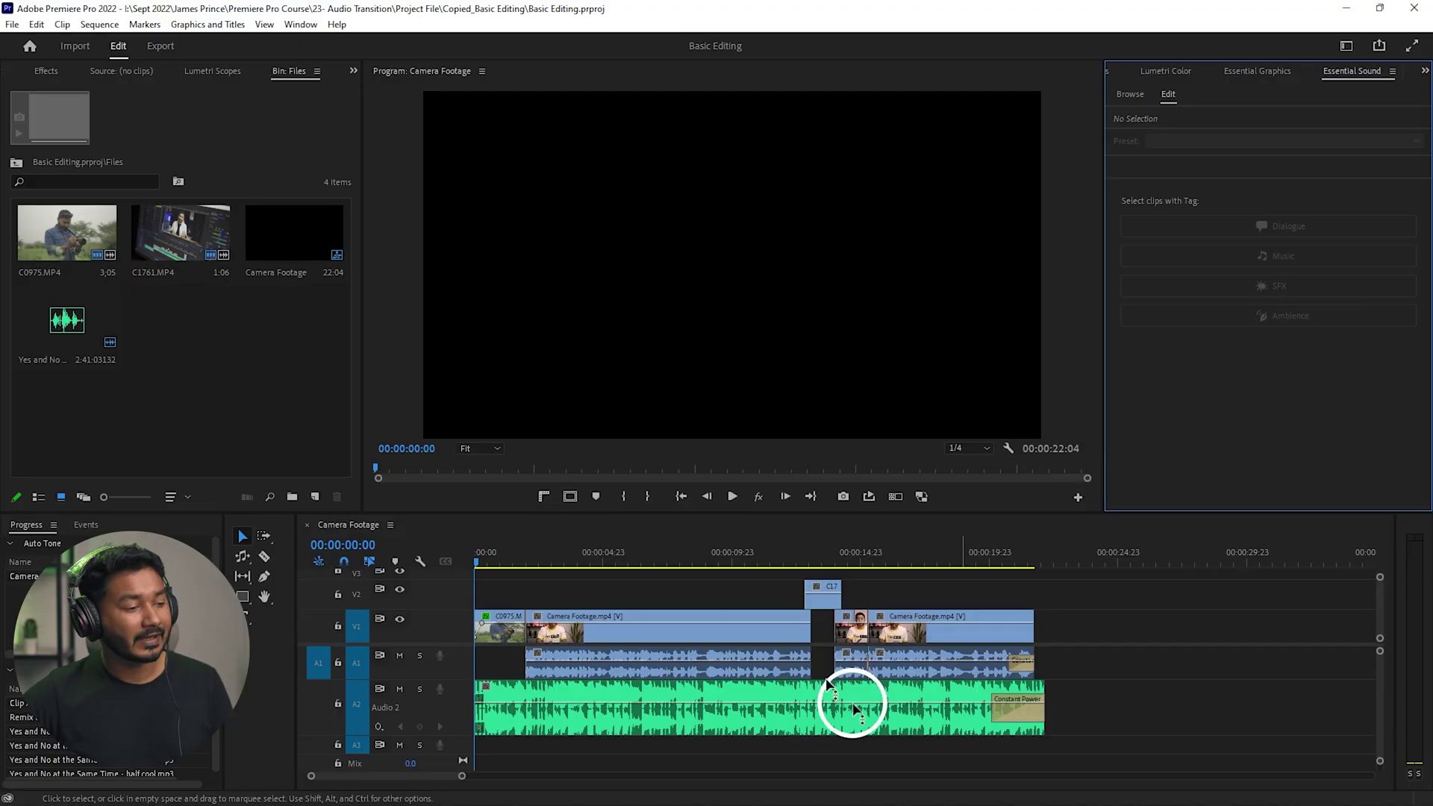
Step: Tag the A1 camera voice clips as Dialogue and the Audio 2 song as Music
drag(1126, 631, 574, 642)
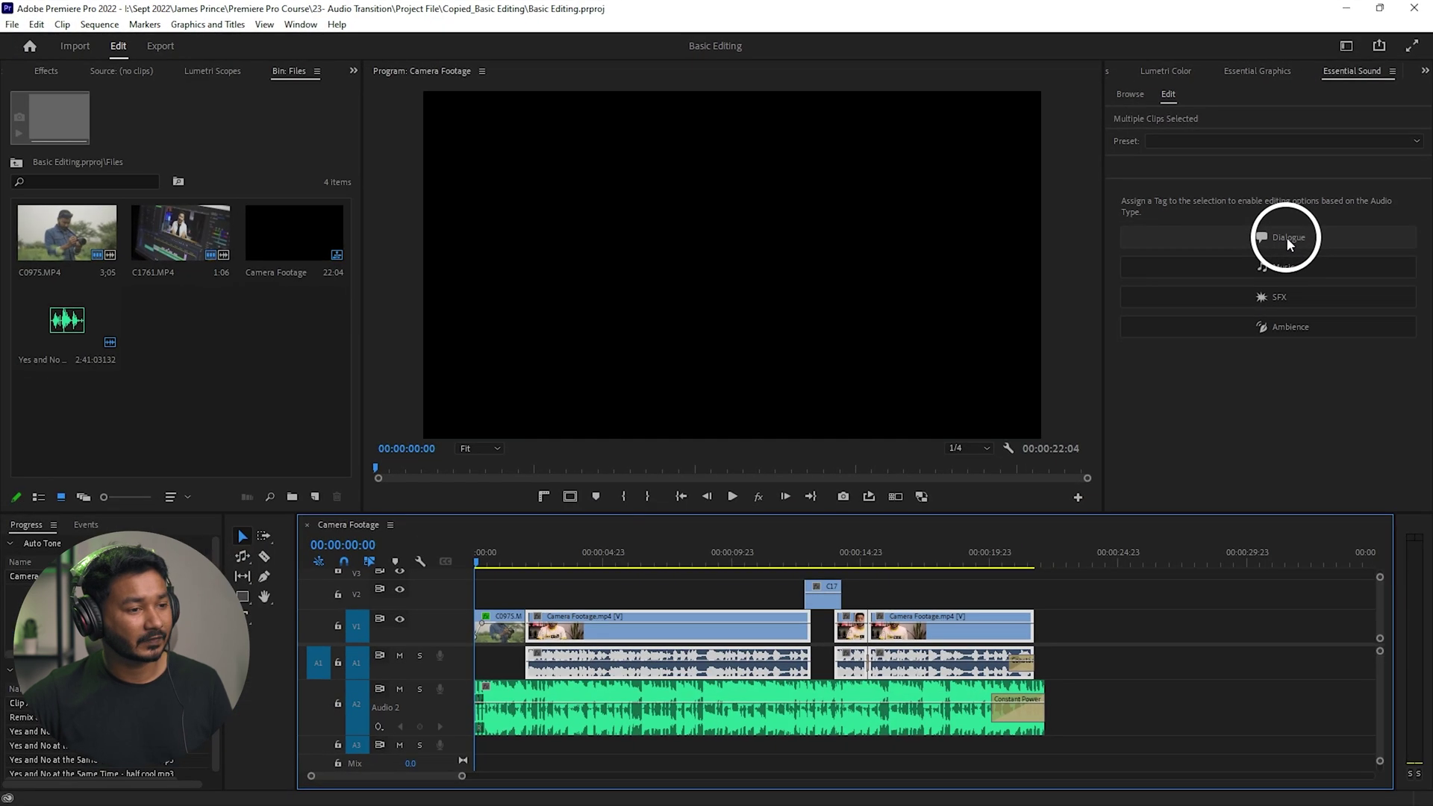
click(1287, 237)
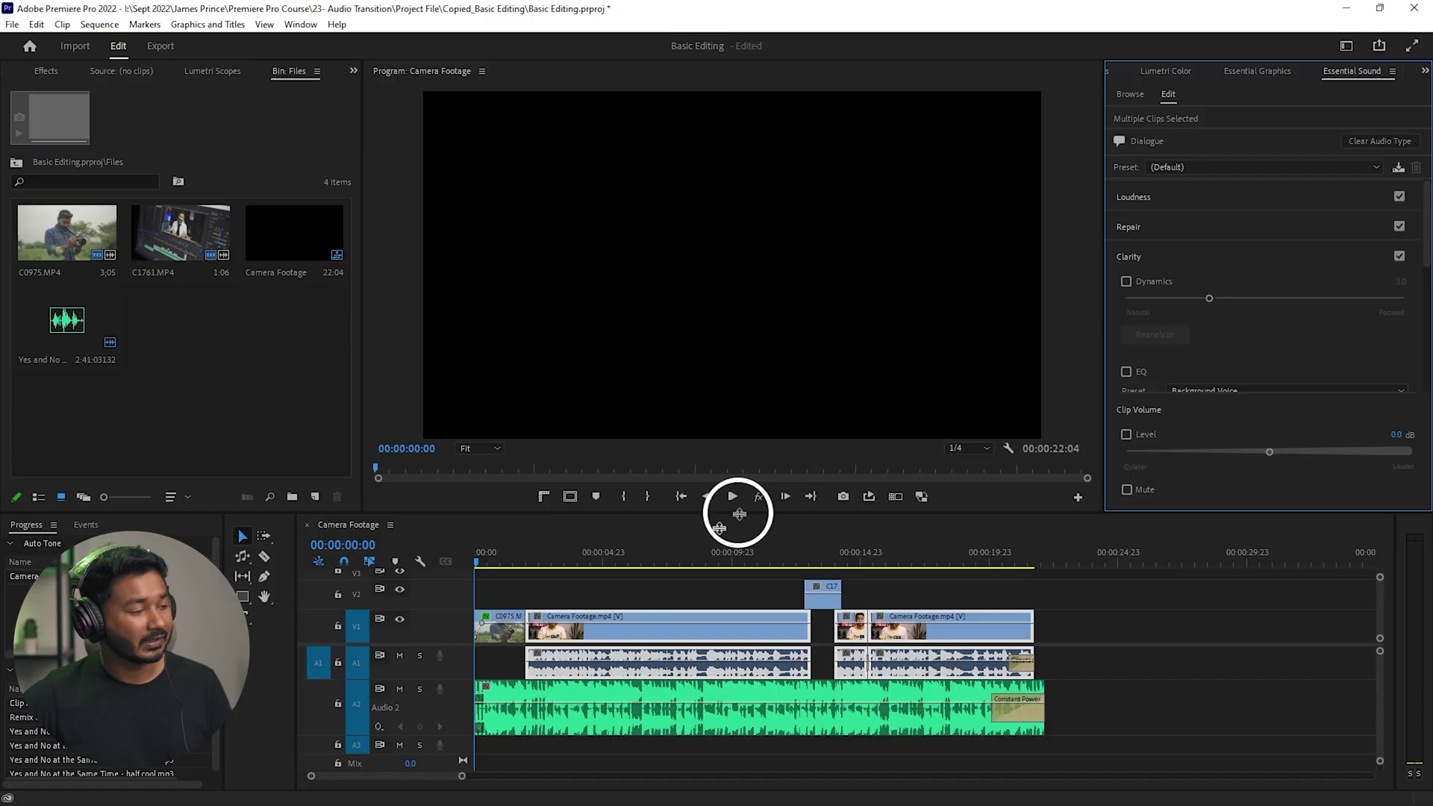
click(601, 560)
click(663, 720)
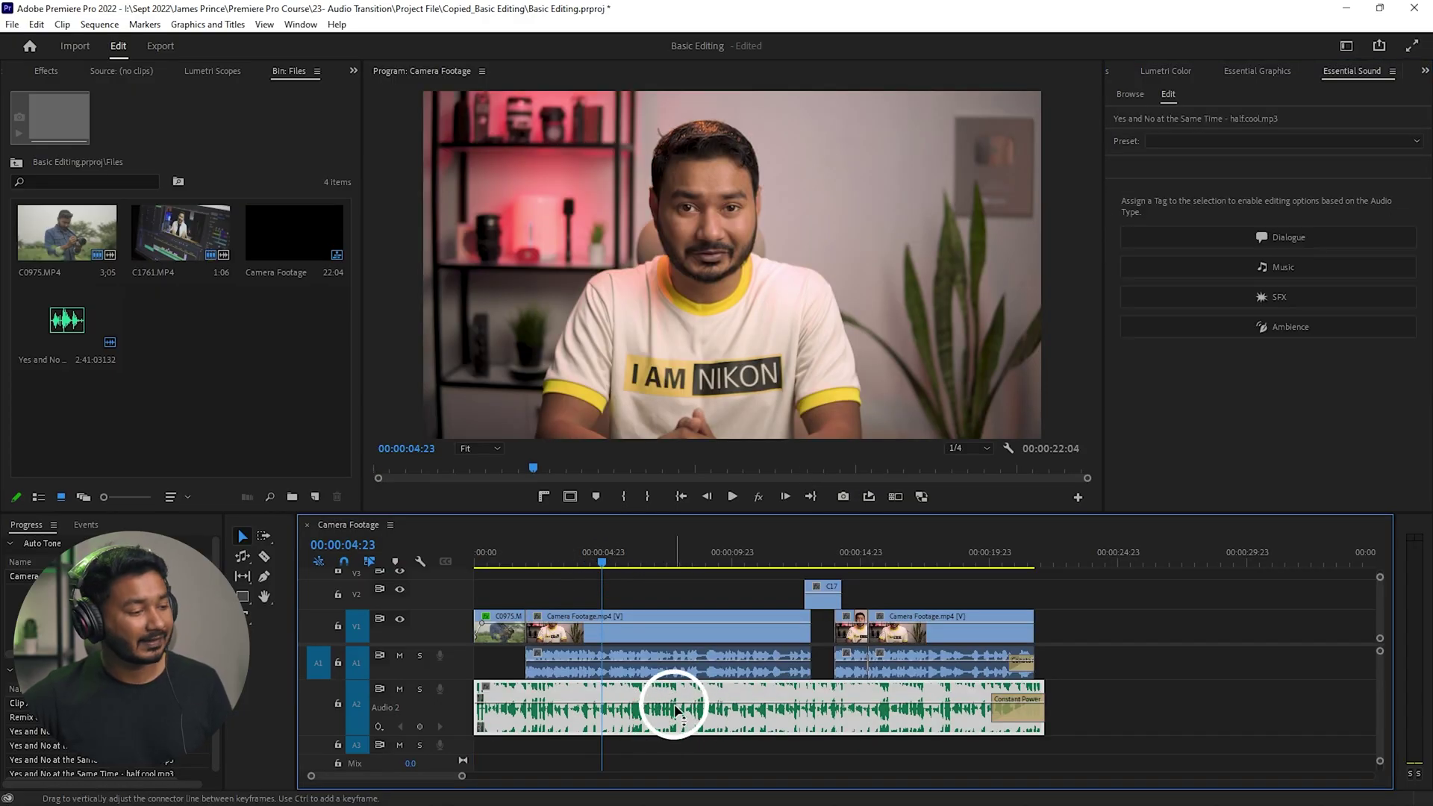
click(1300, 276)
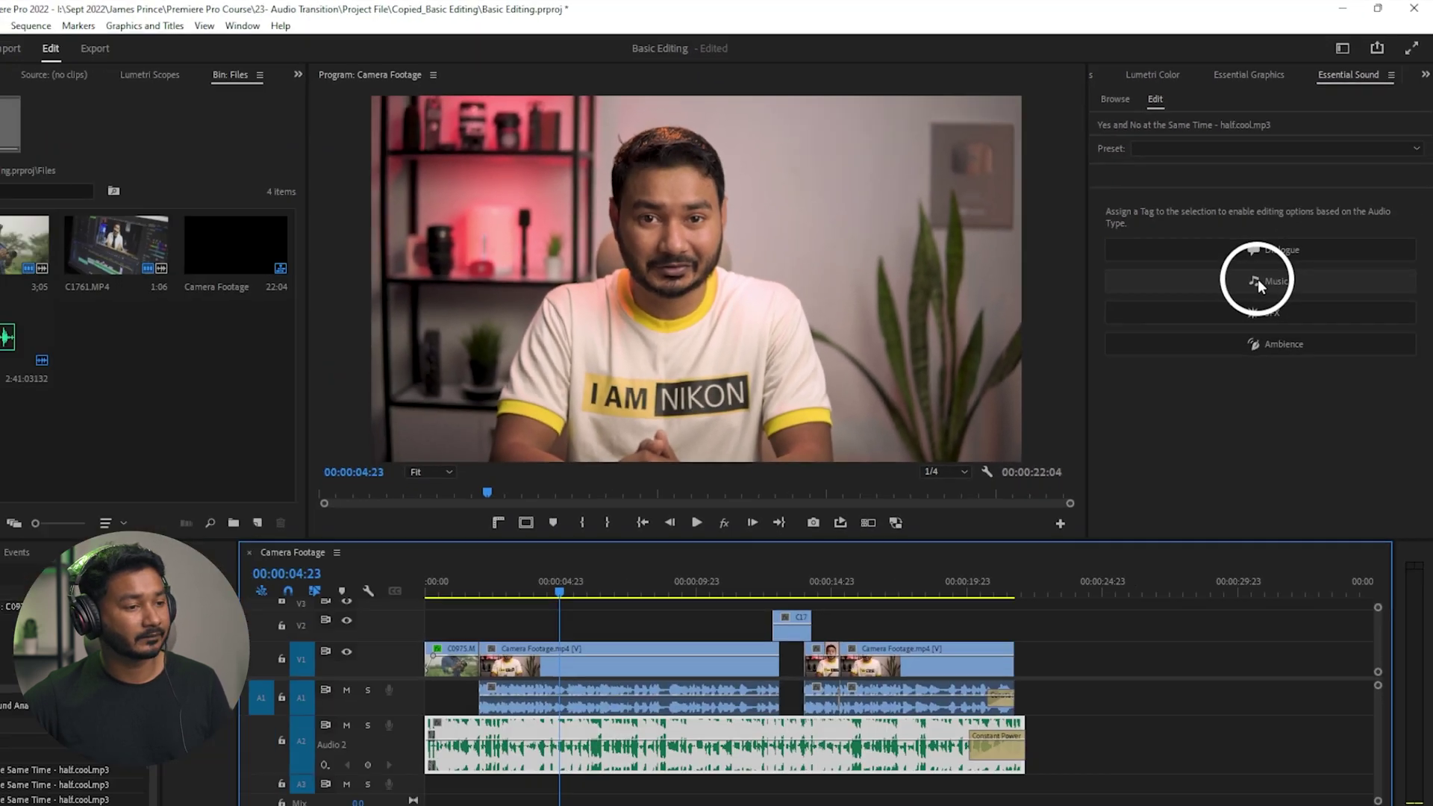
click(1267, 271)
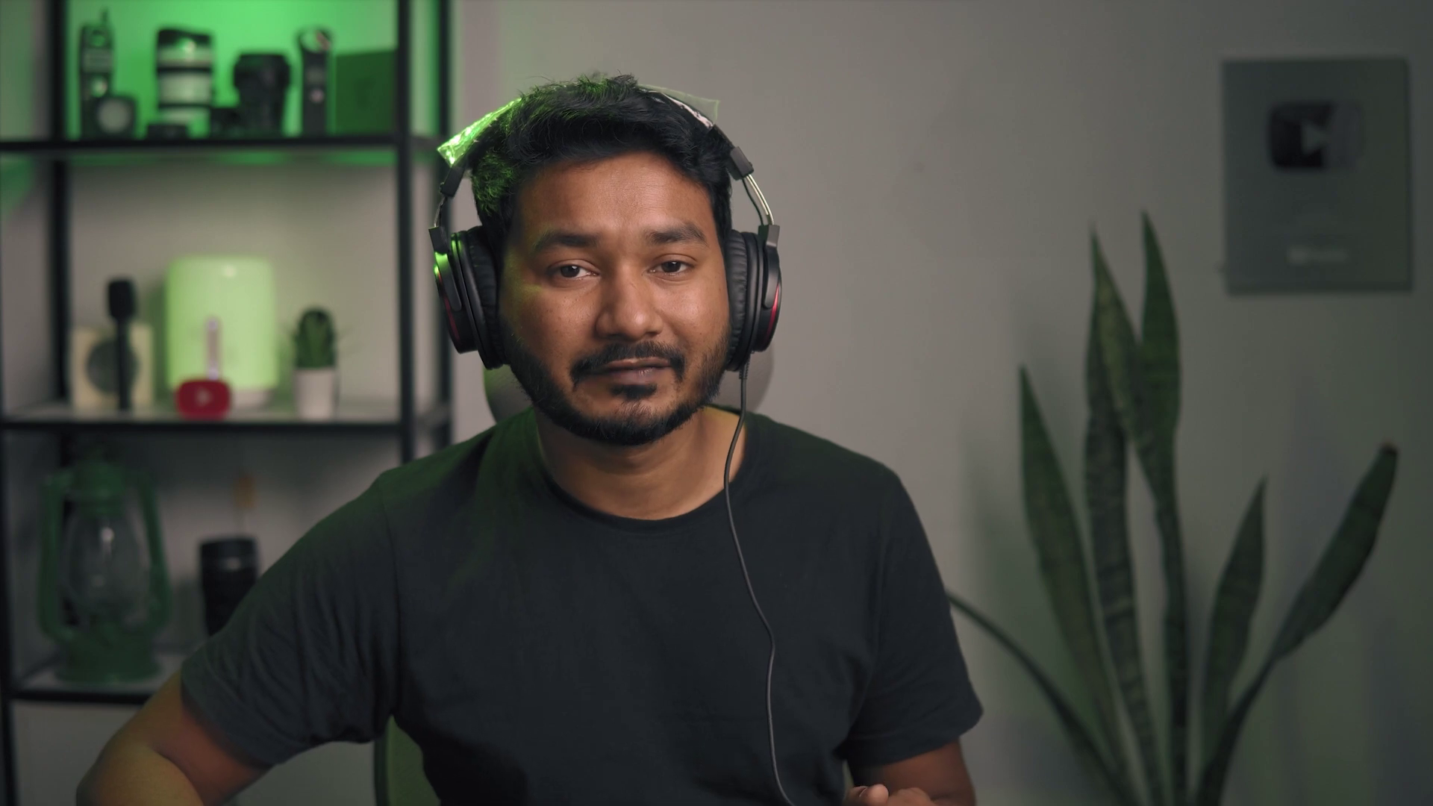
click(737, 729)
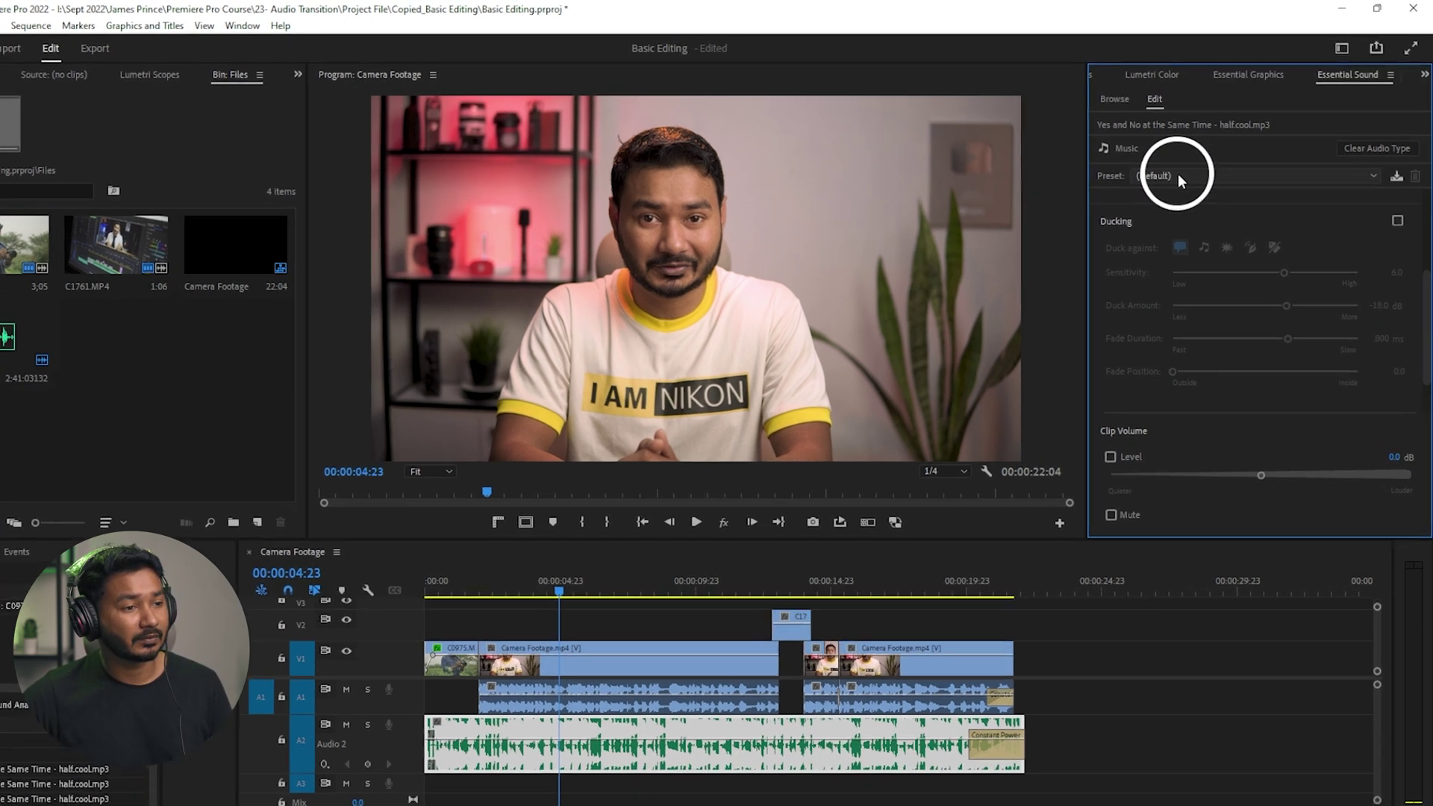
Step: Apply the Balanced Background Music preset to the song and preview the sequence from the start
click(1189, 164)
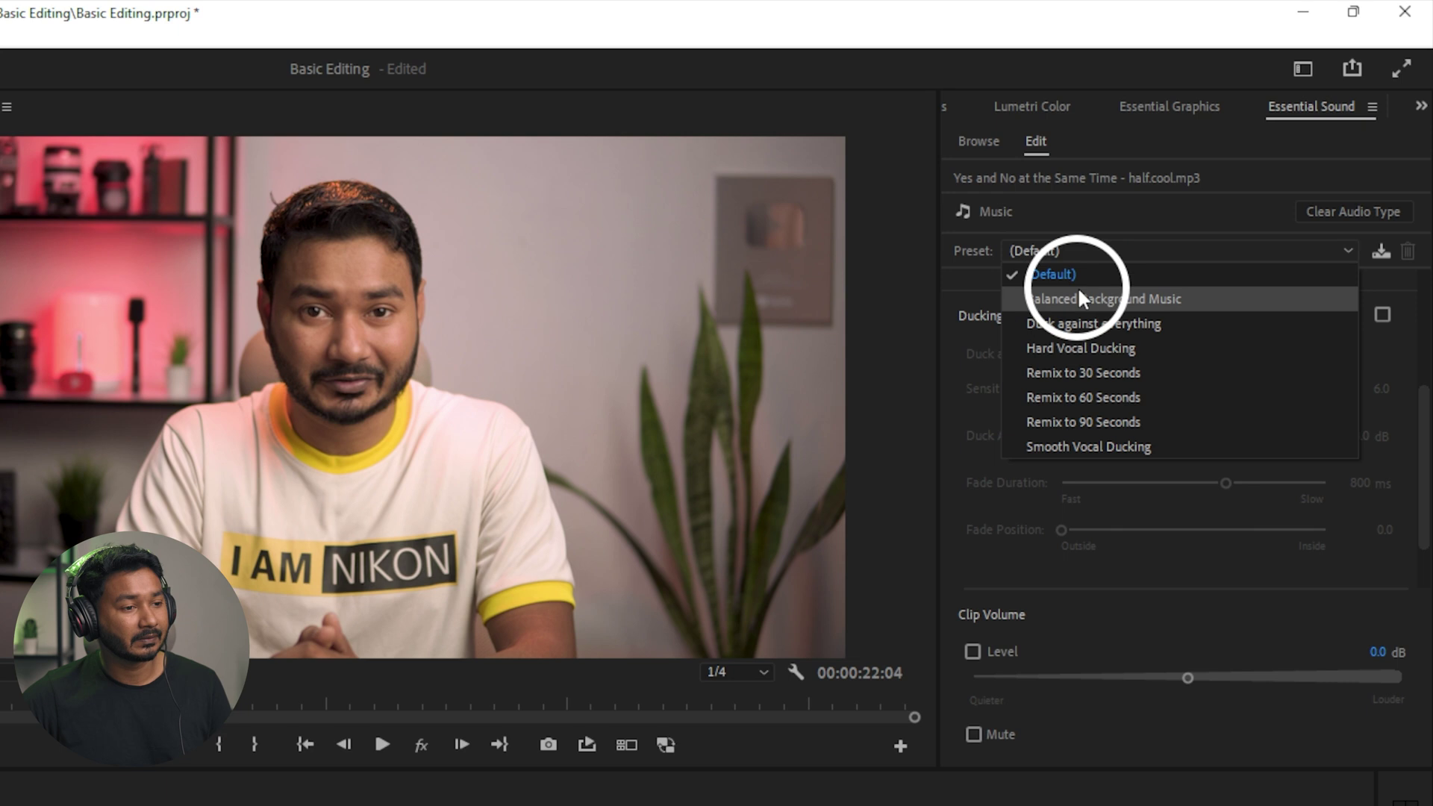
click(1098, 306)
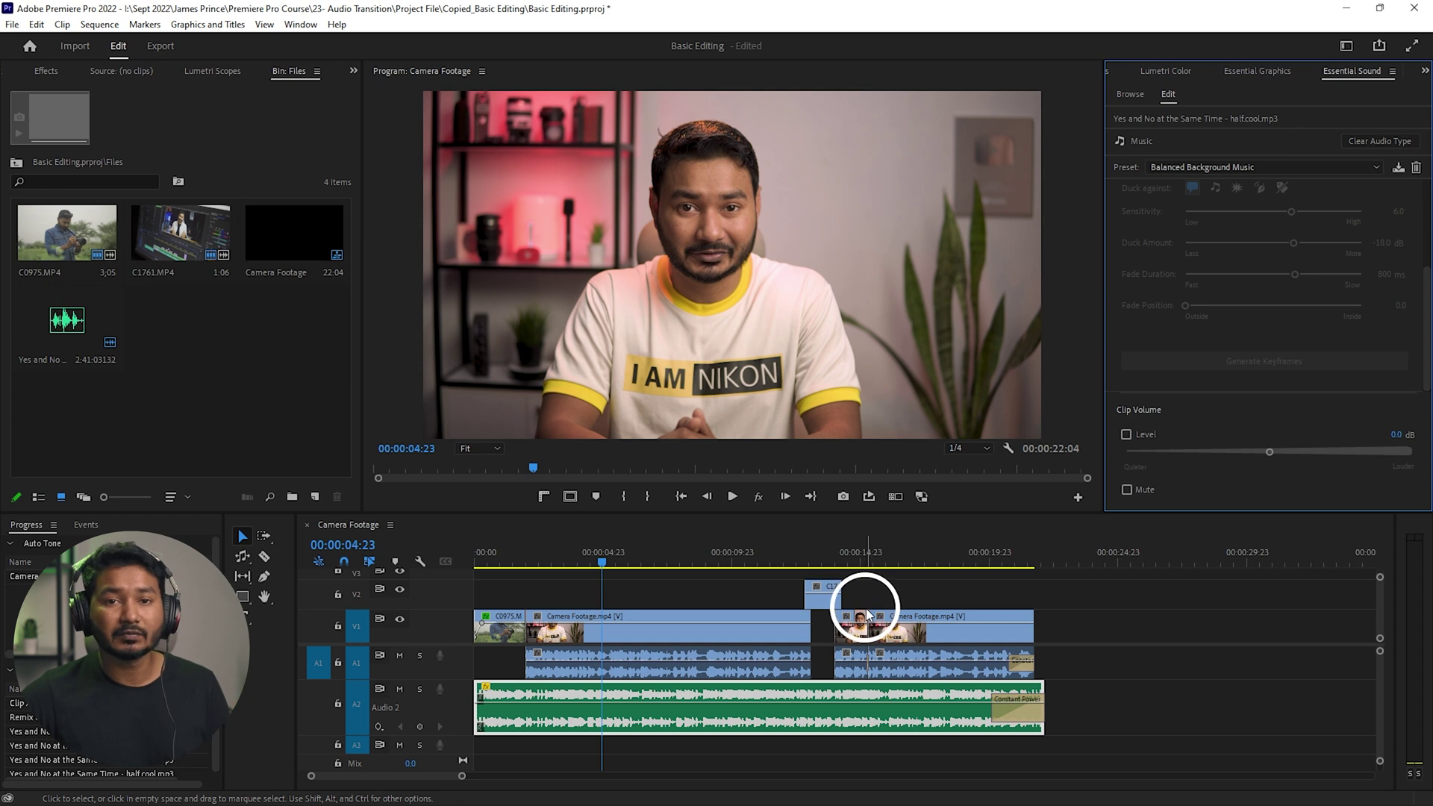
click(478, 556)
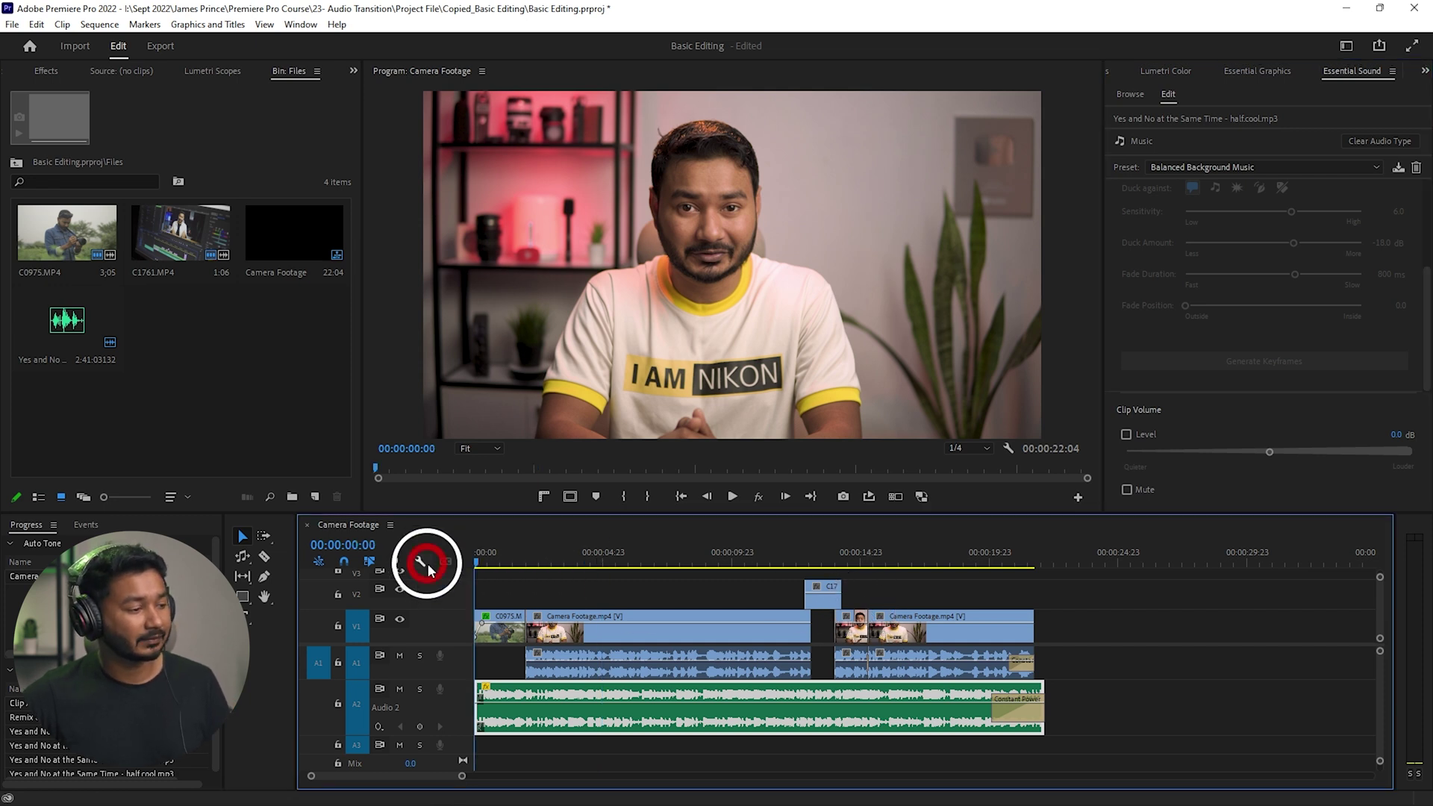
key(space)
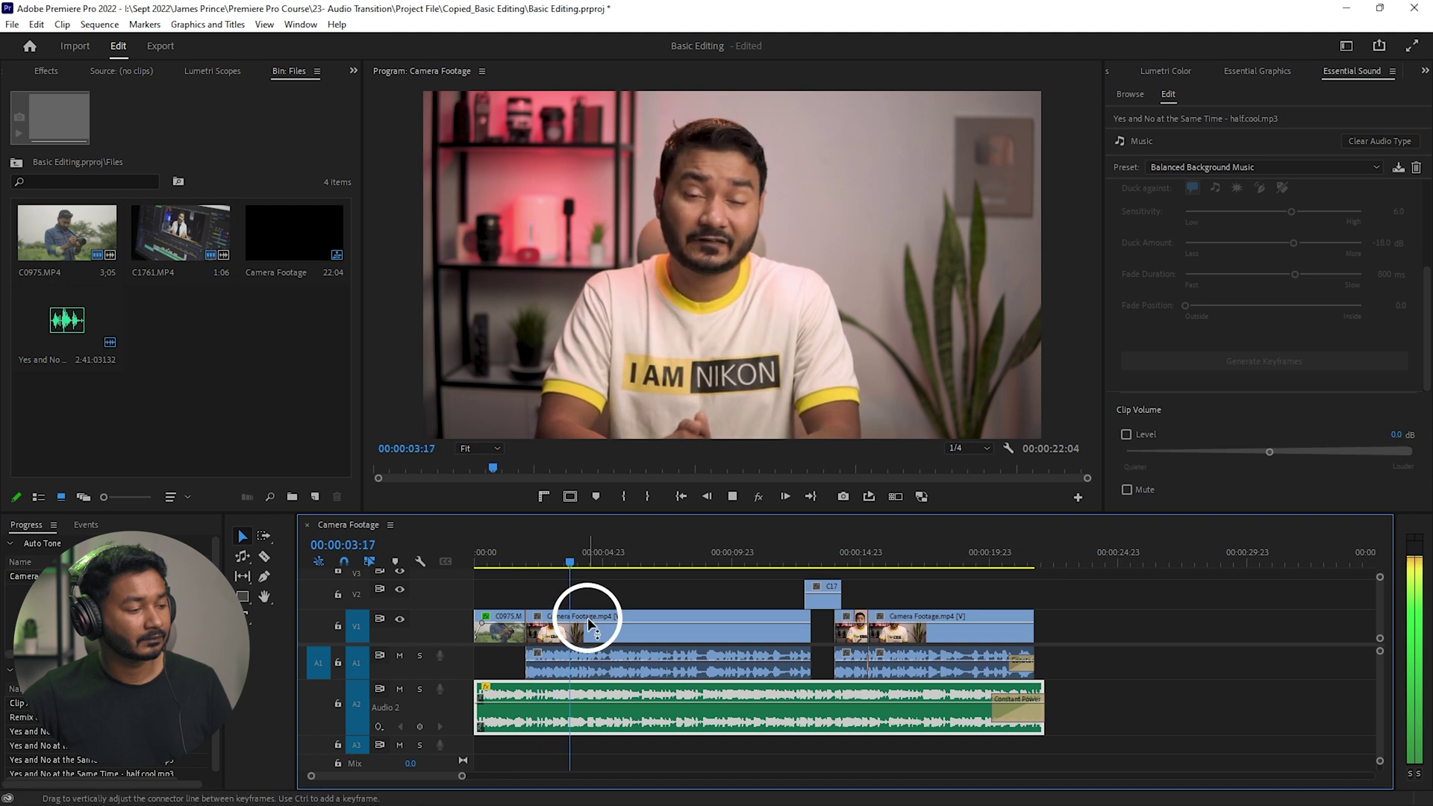
key(space)
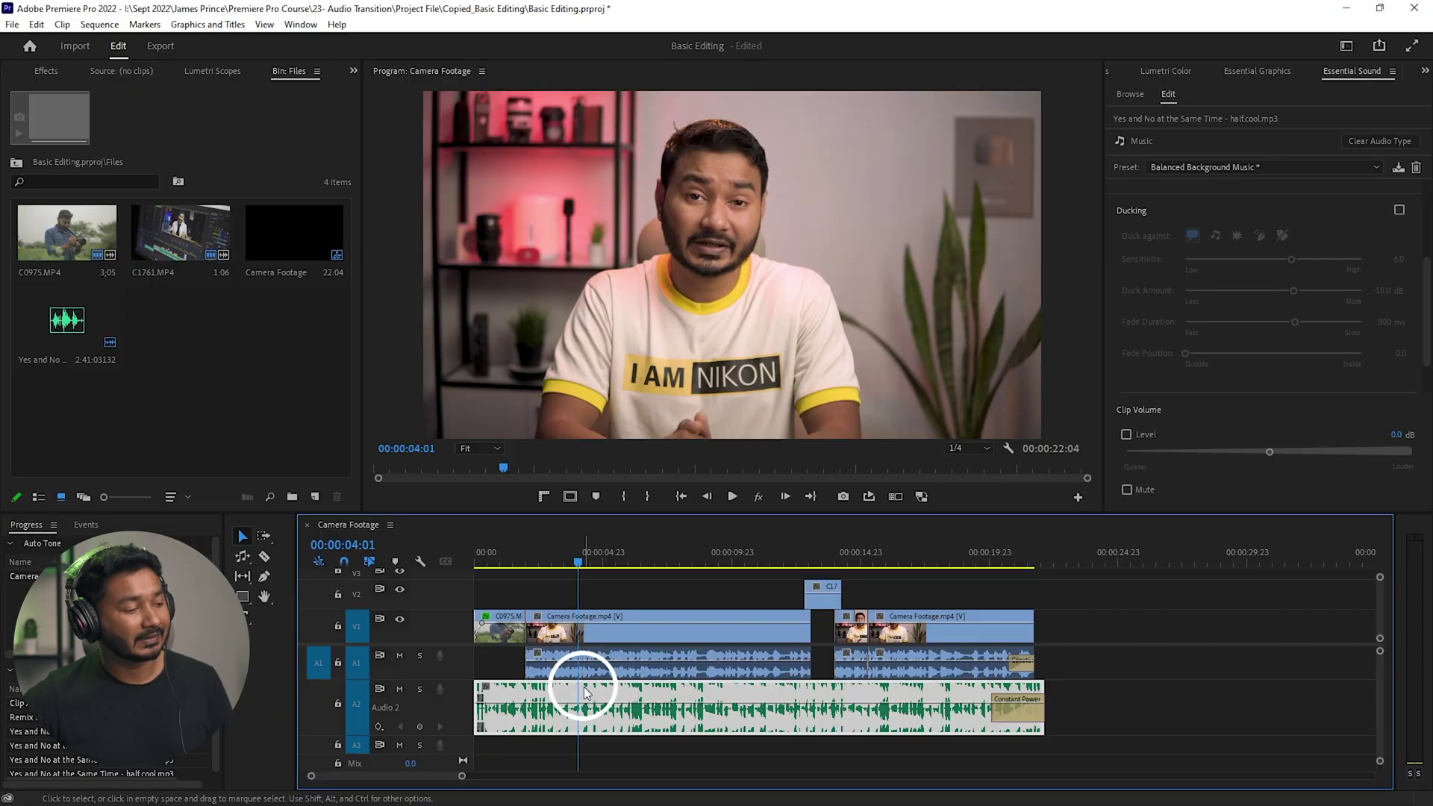
click(1352, 72)
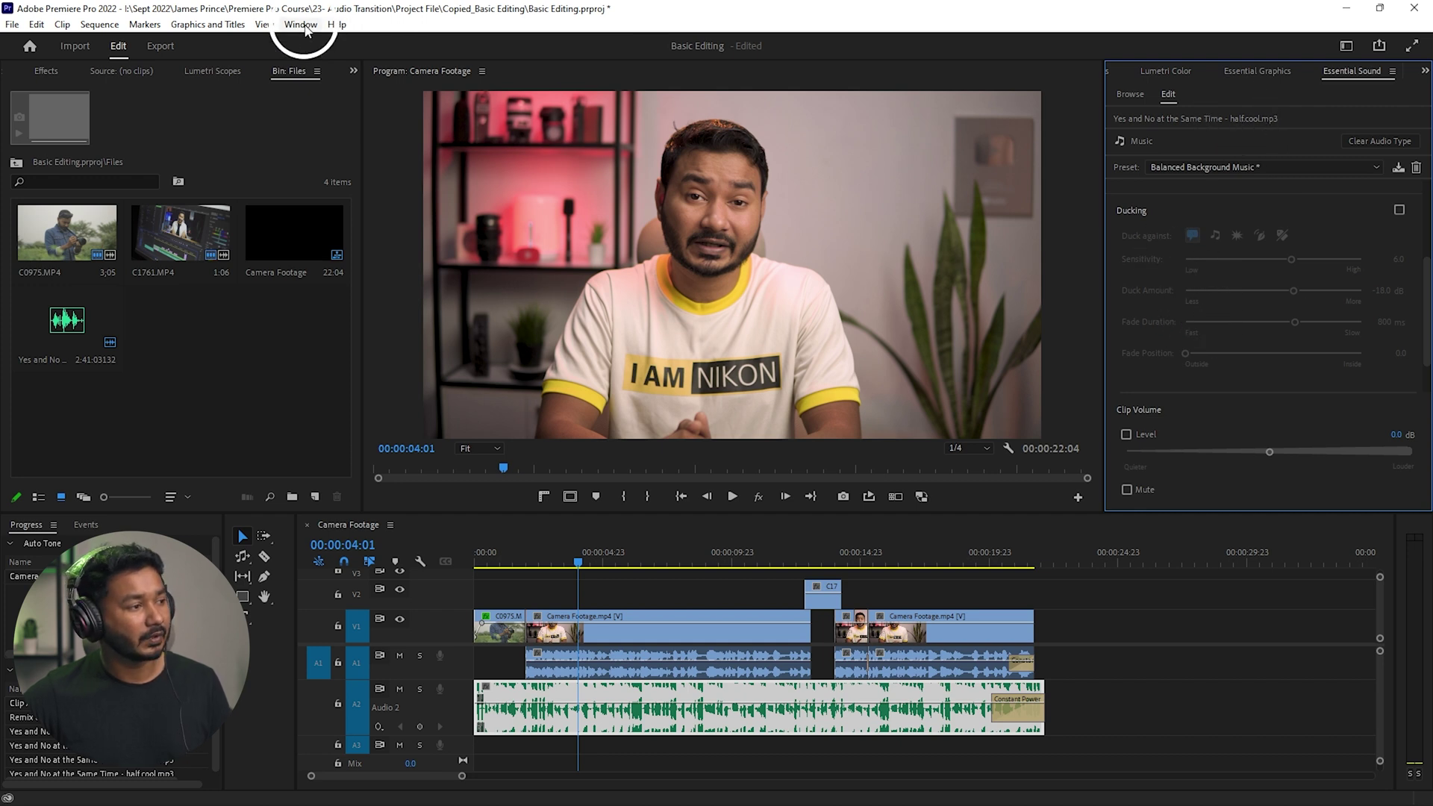
Step: Switch the interface to the Audio workspace from the Window menu
click(301, 24)
mouse_move(321, 41)
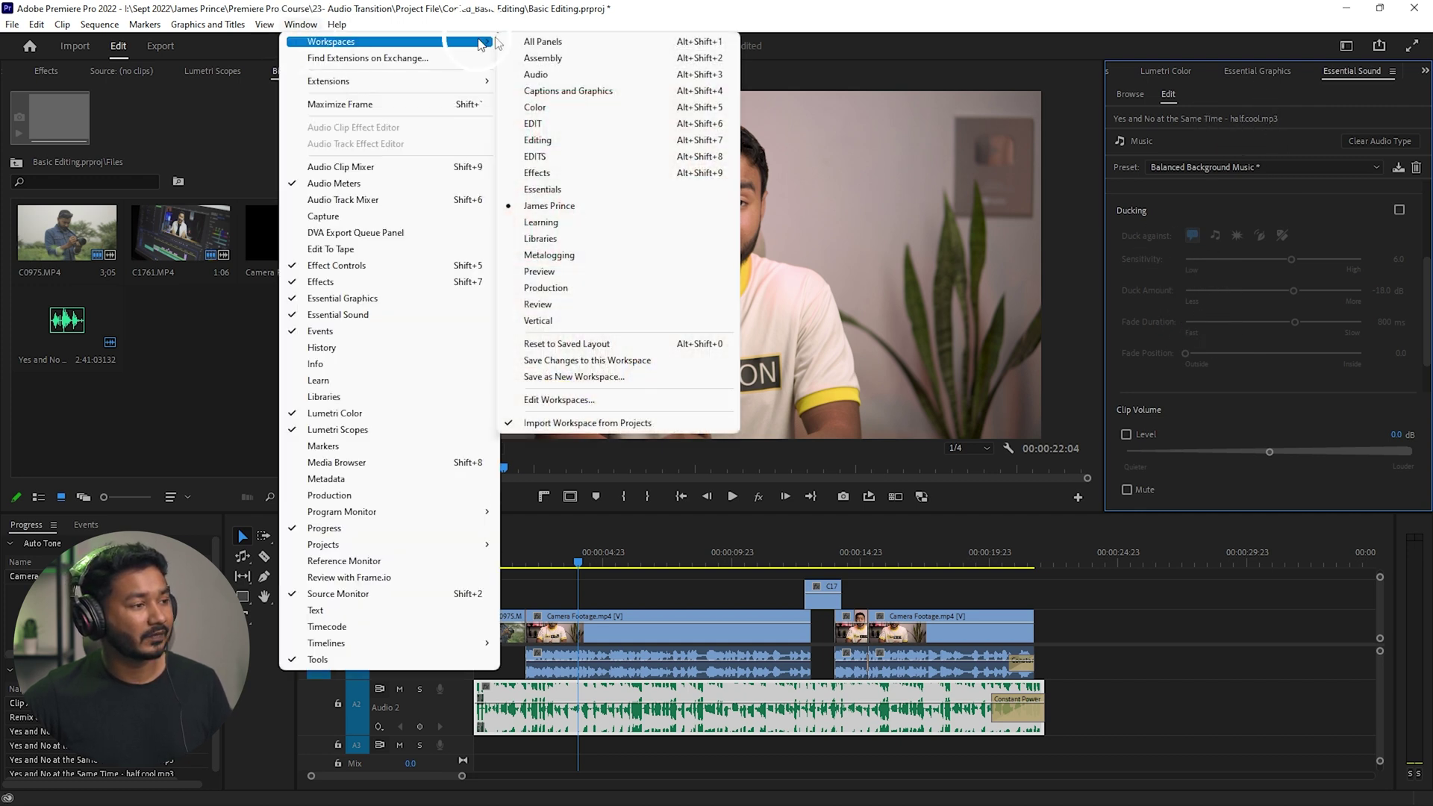
click(560, 76)
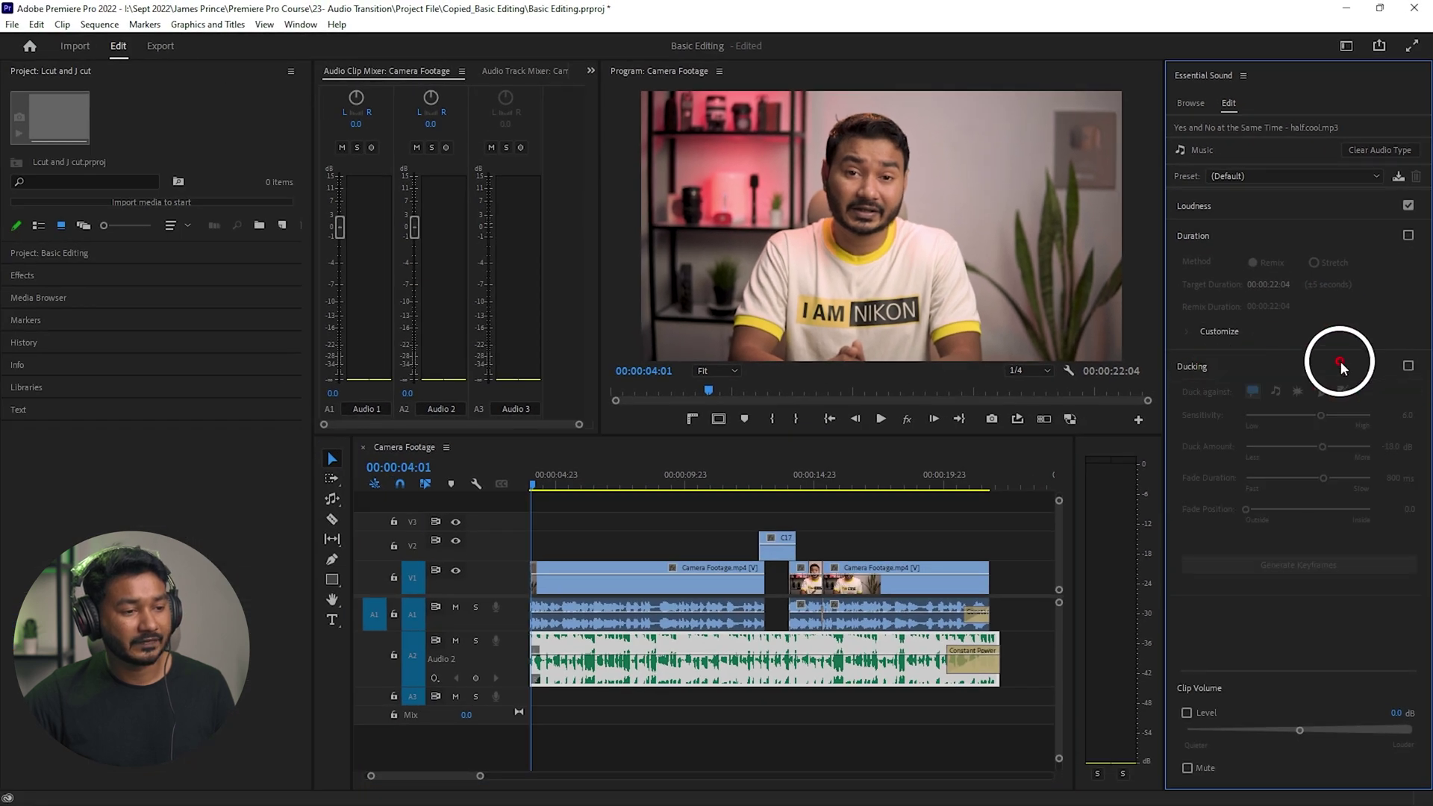
Step: Enable Ducking for the song against dialogue at -18.0 dB, making the preset Custom
click(1406, 365)
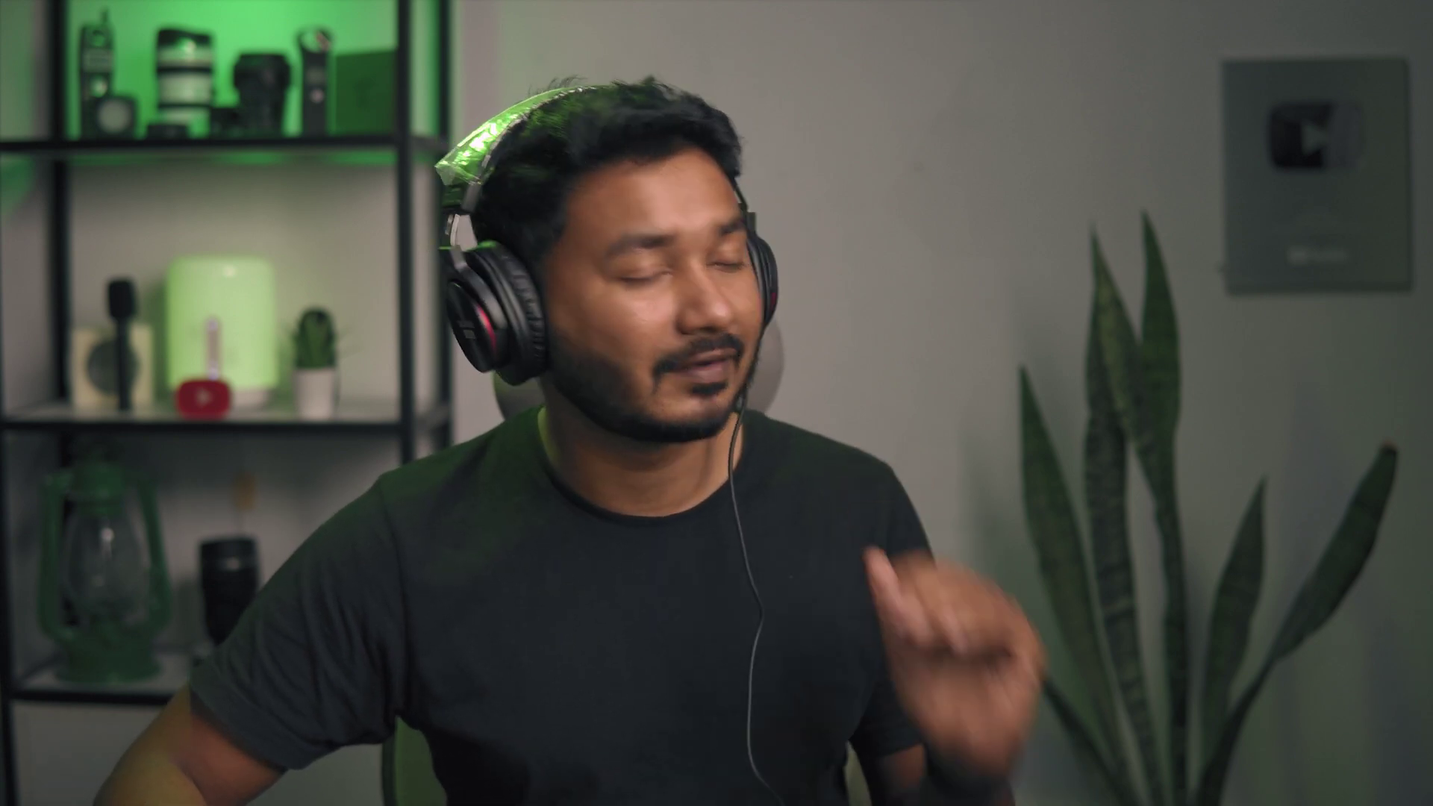
click(1254, 391)
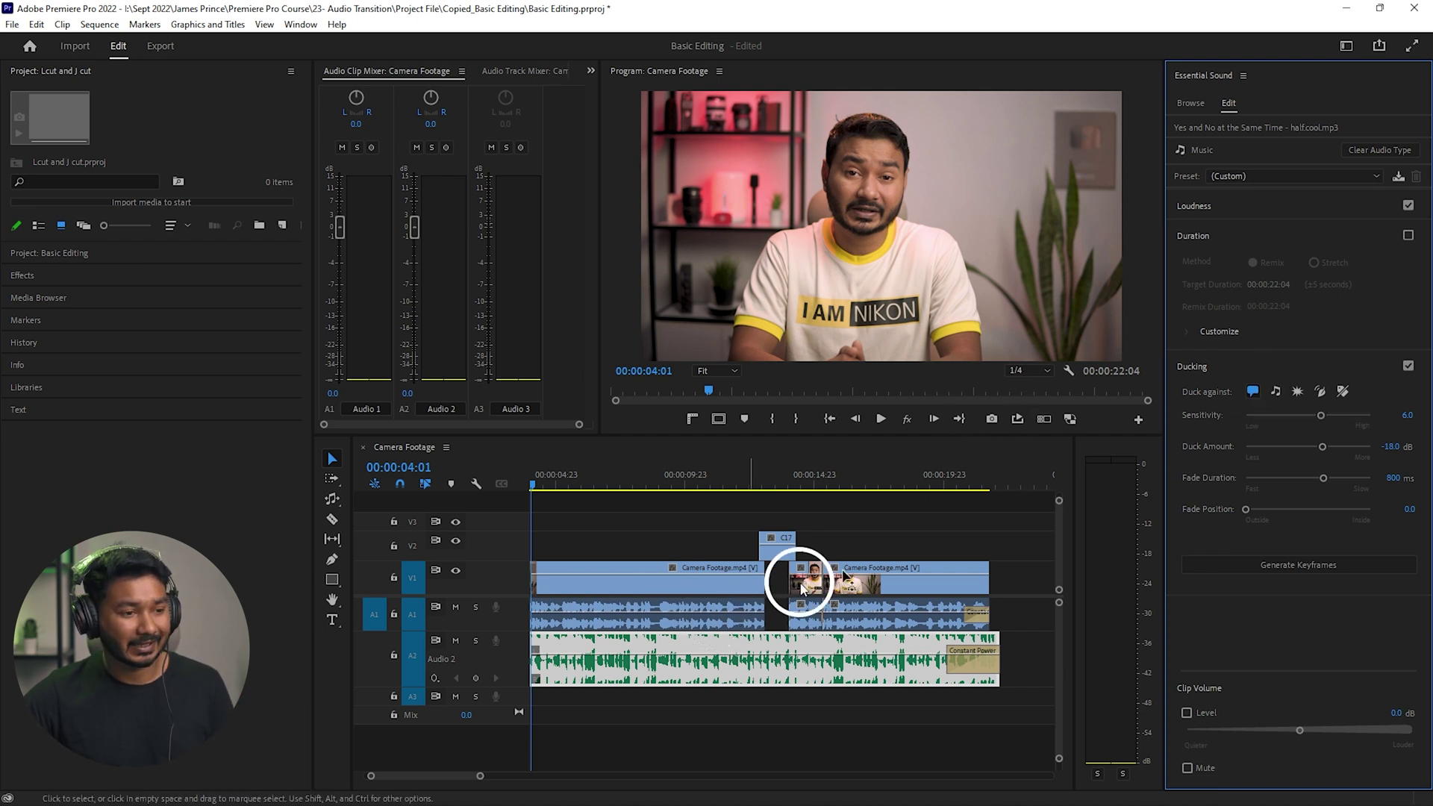
Step: Set ducking to Sensitivity 4.9, Duck Amount -24.4 dB, 483 ms fades, and generate keyframes
drag(1323, 415, 1332, 420)
click(1313, 466)
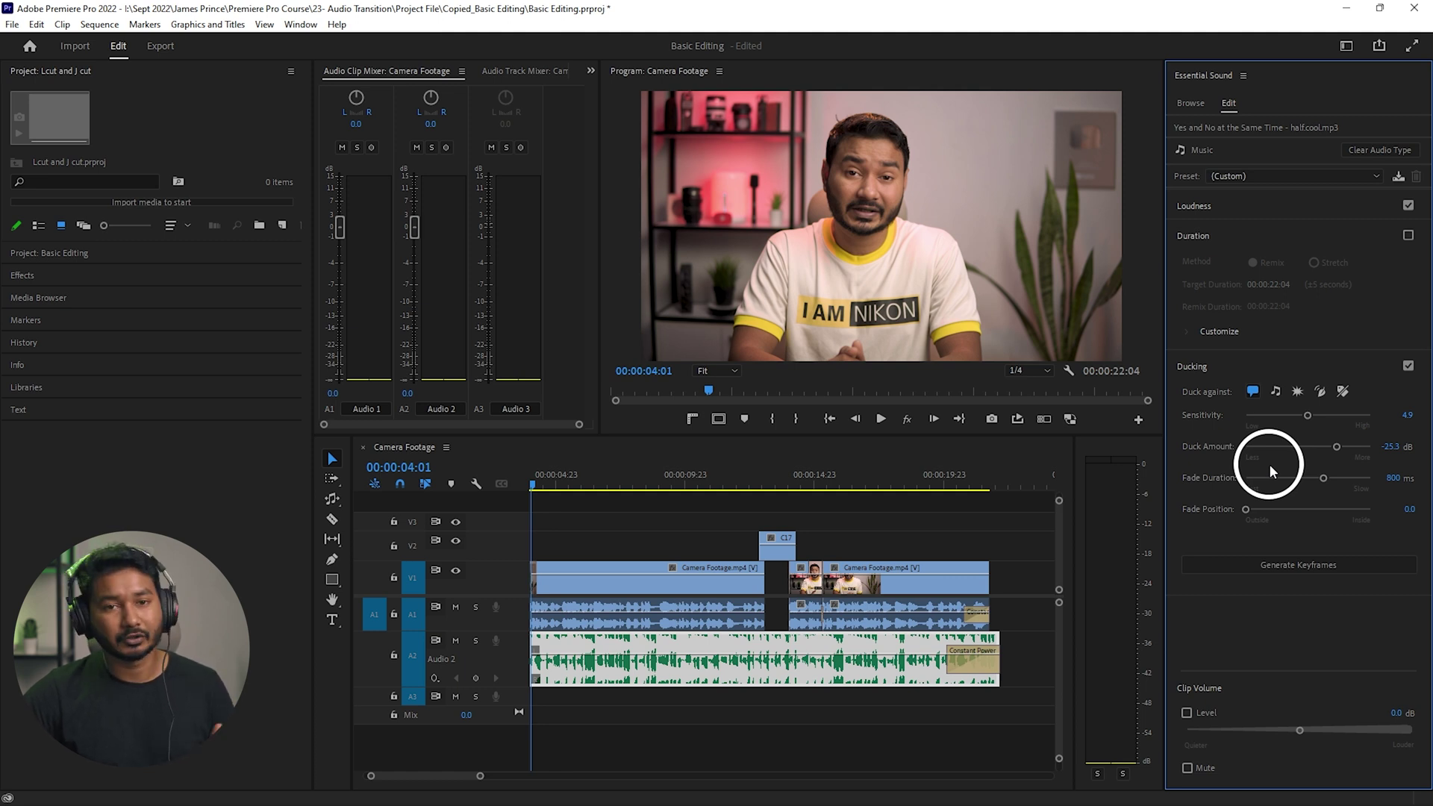
drag(1350, 446, 1310, 481)
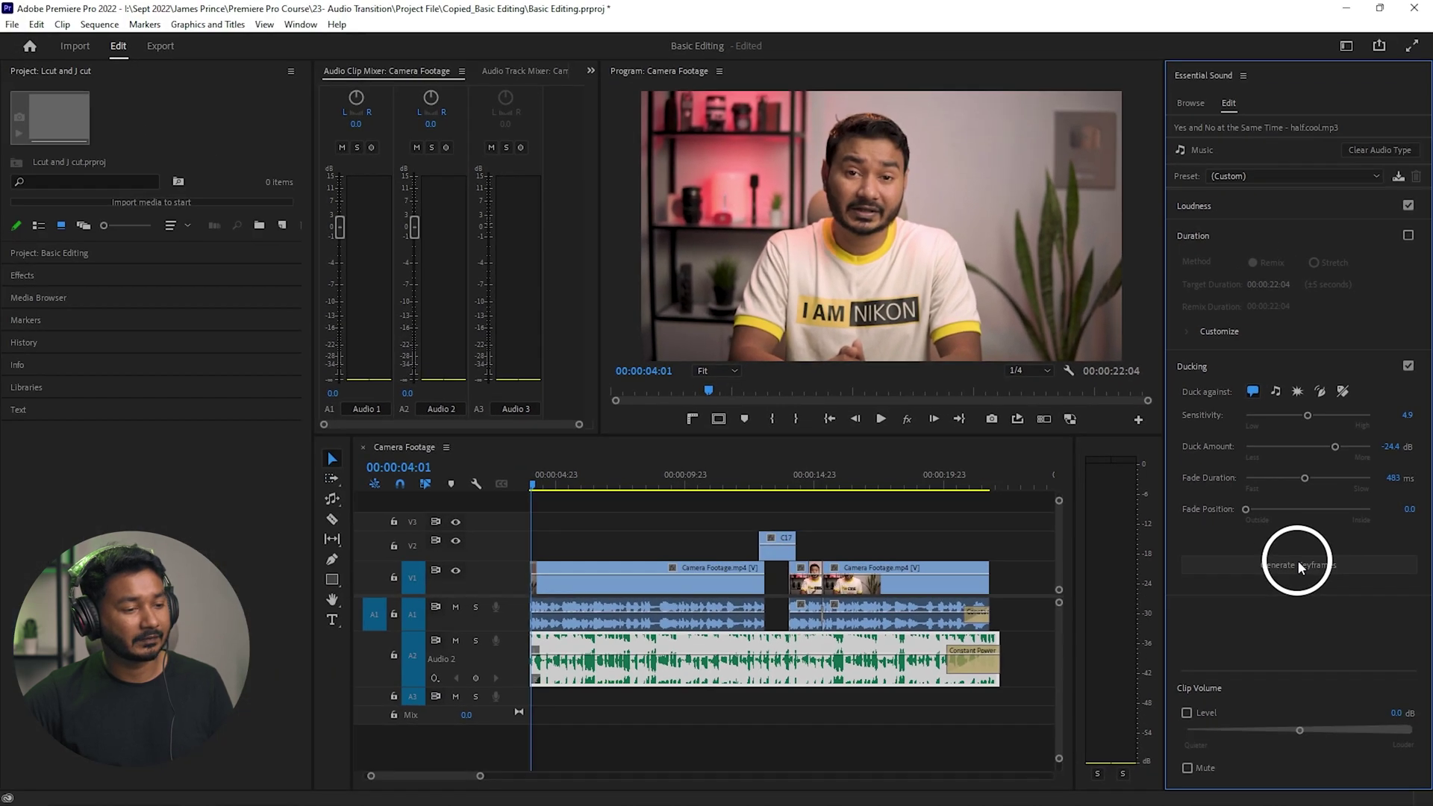
click(1237, 554)
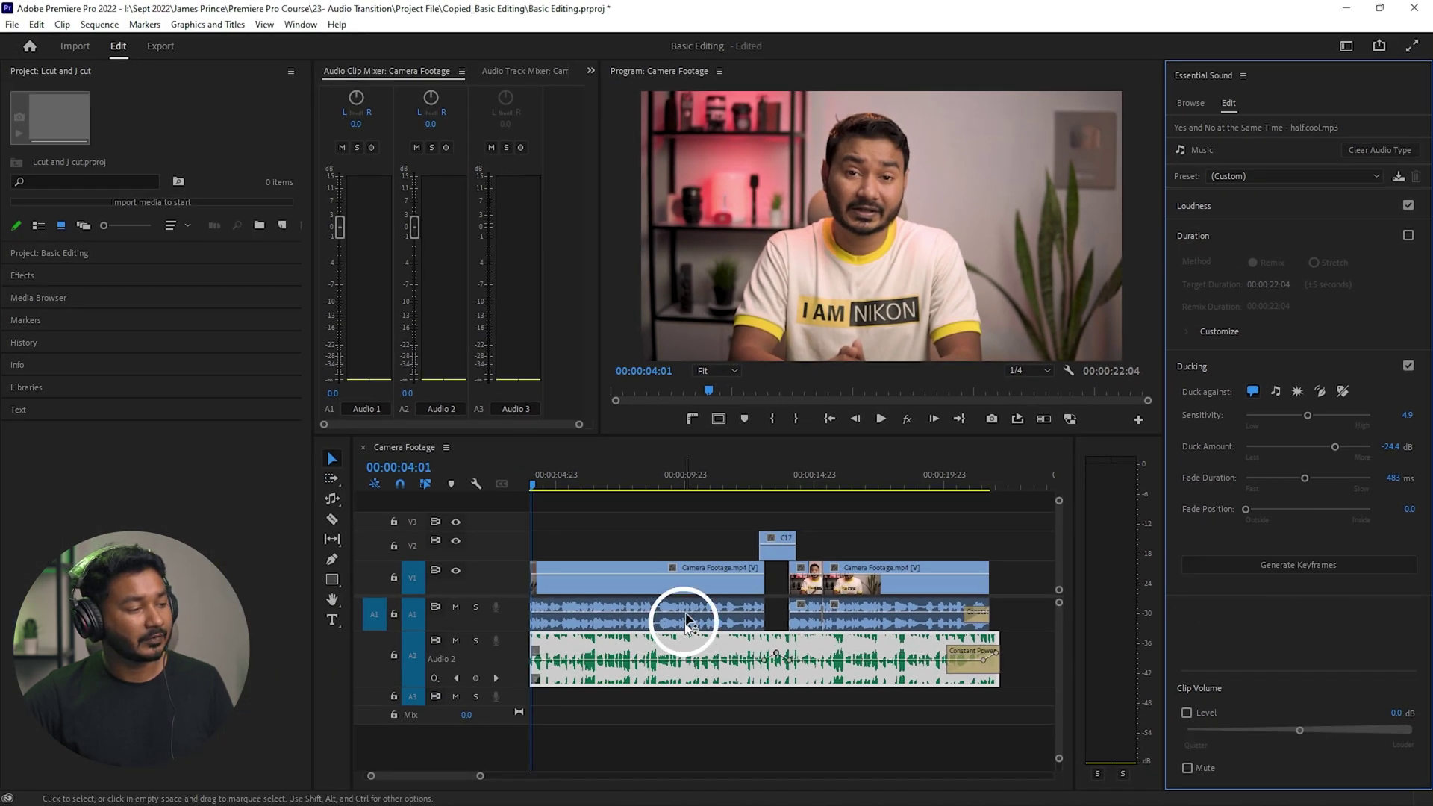
scroll(774, 629, left, 3)
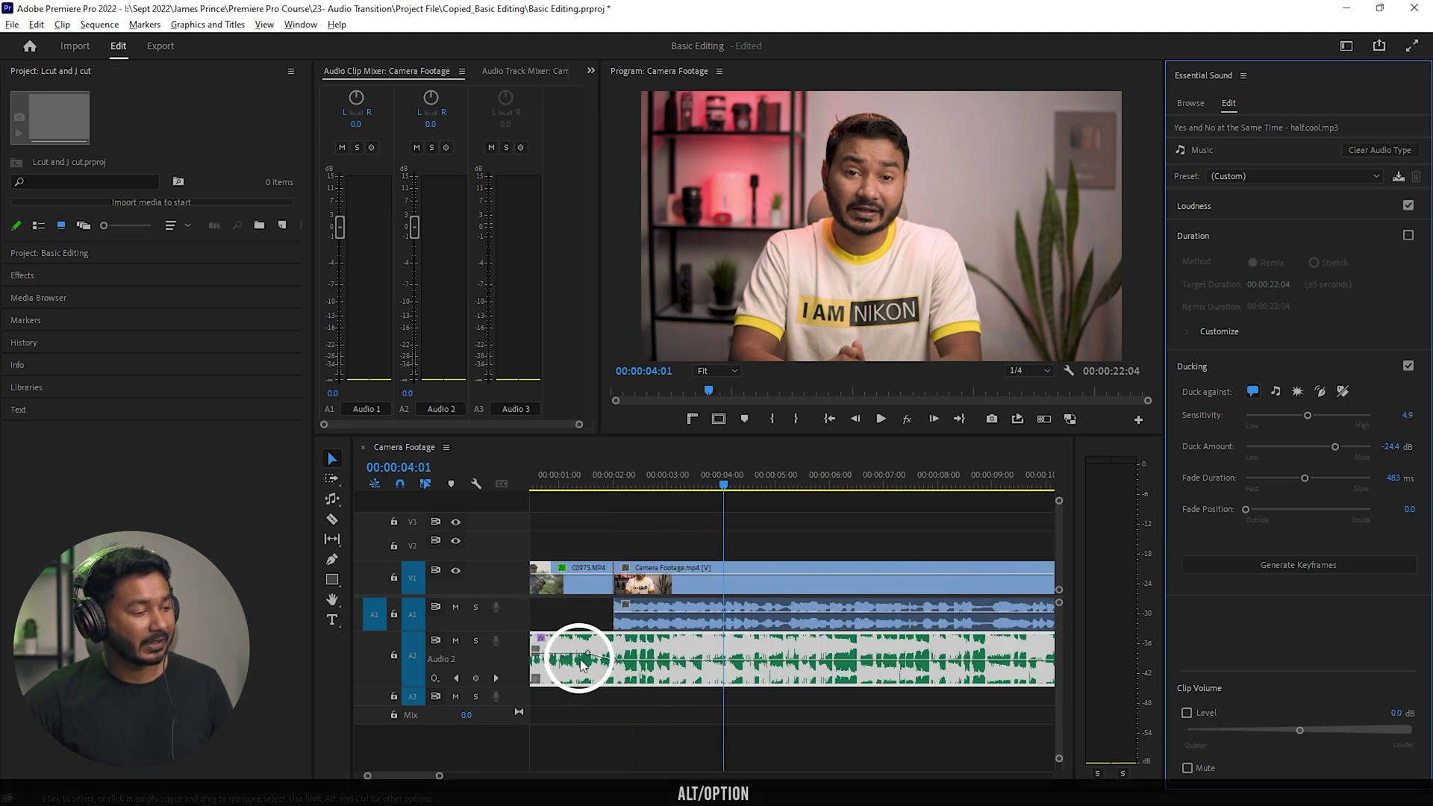
scroll(562, 652, up, 5)
click(561, 516)
key(Home)
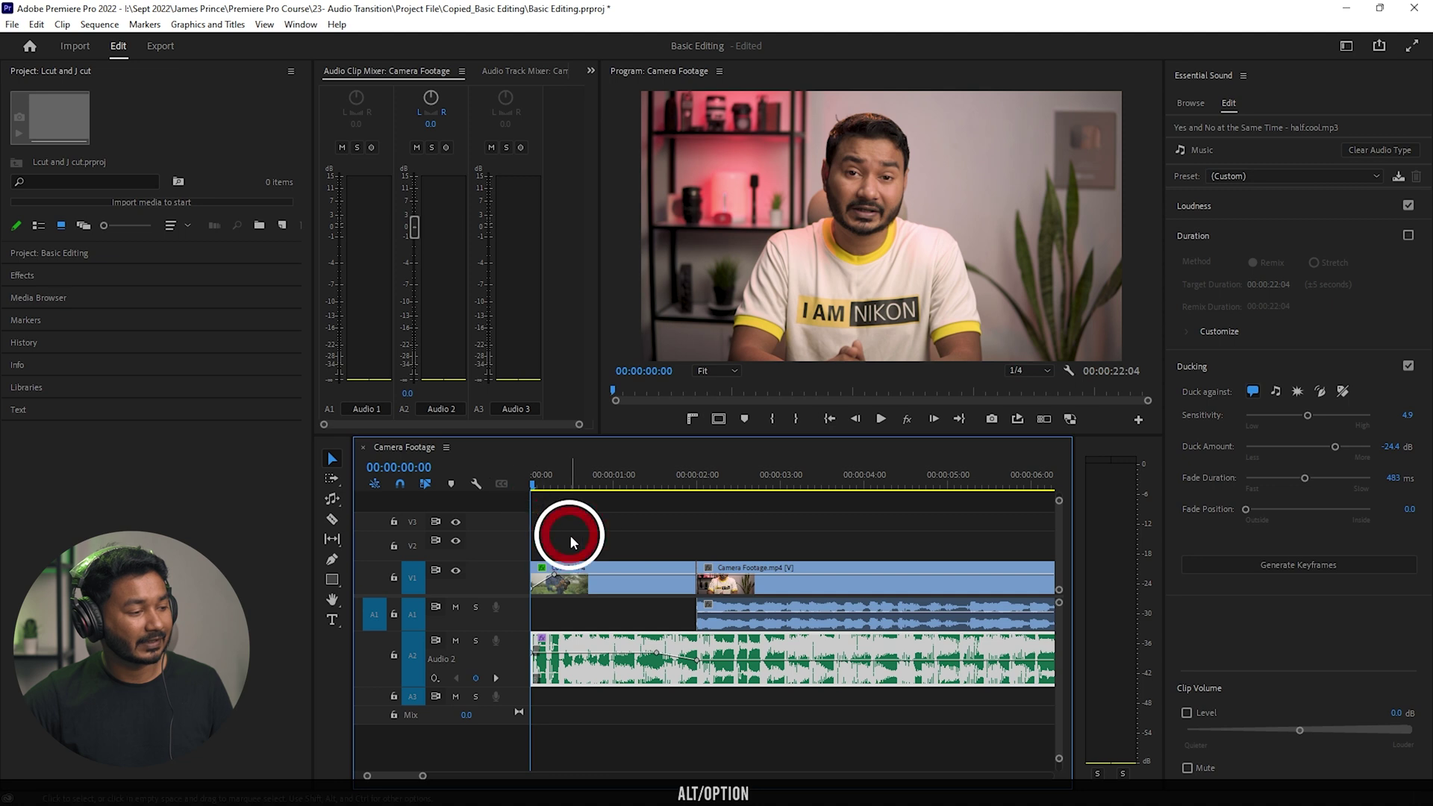
key(space)
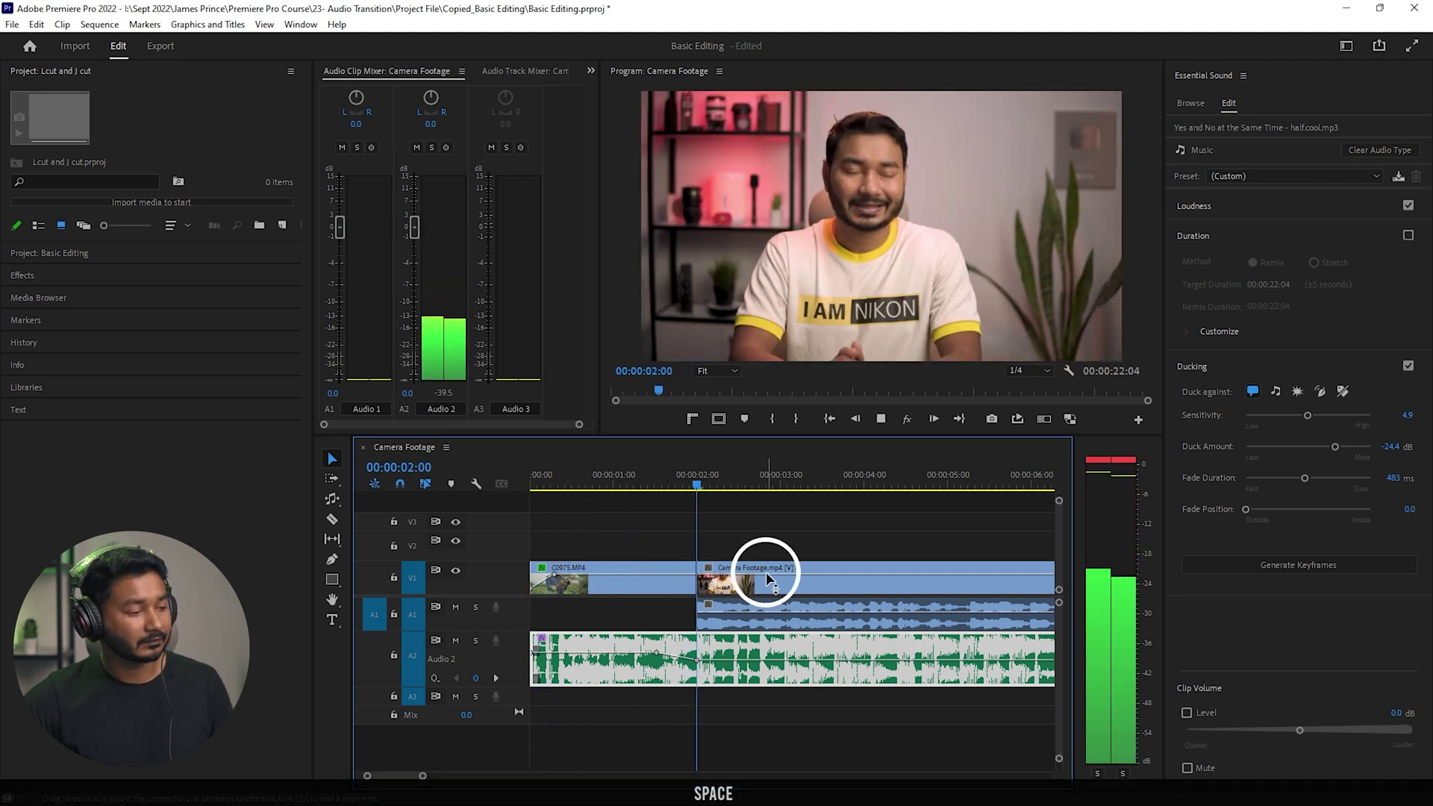
scroll(755, 619, down, 4)
key(space)
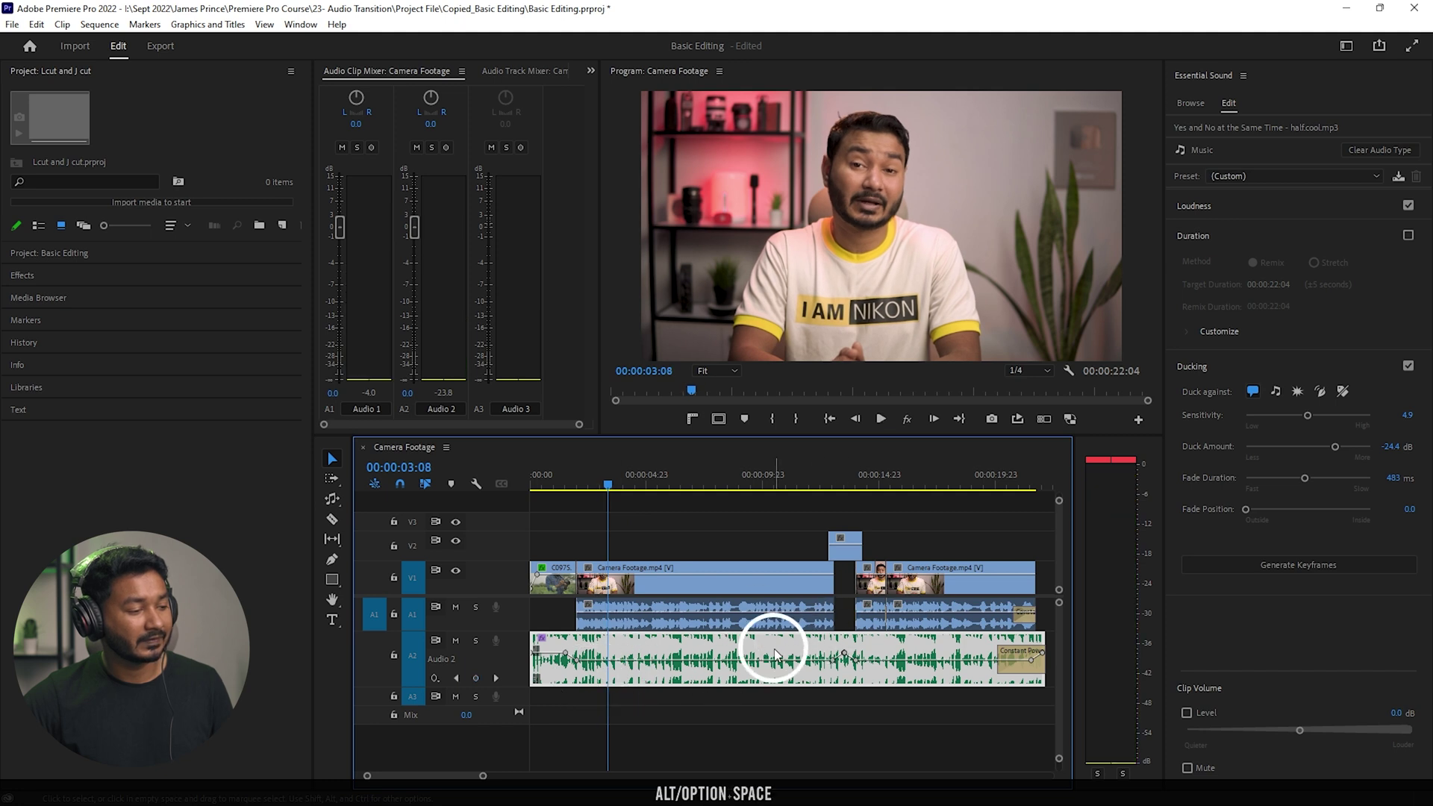
scroll(774, 655, up, 4)
key(space)
key(space)
click(715, 739)
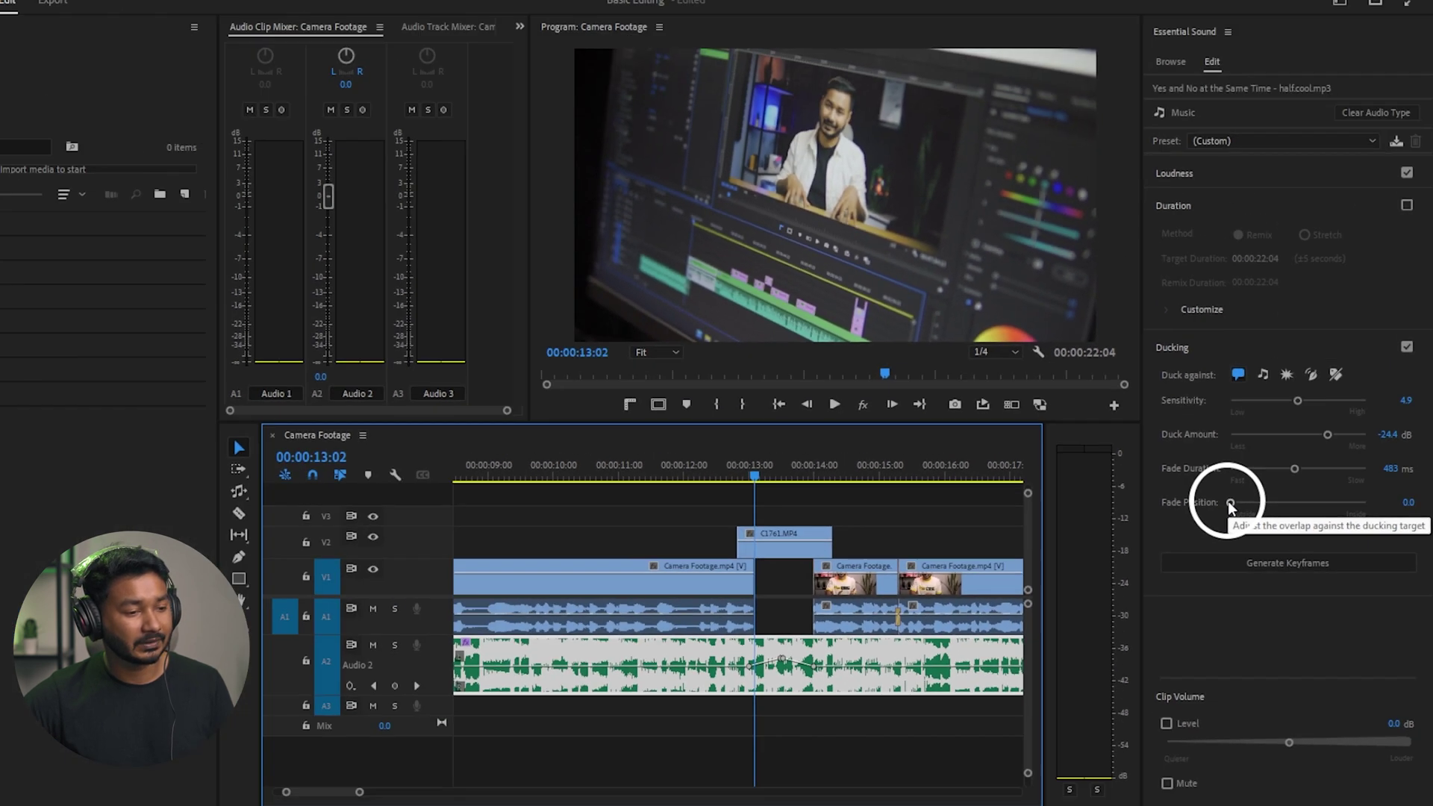
Step: Raise the ducking Fade Position to 4.8, regenerate the keyframes, and preview the ducked mix
click(1245, 510)
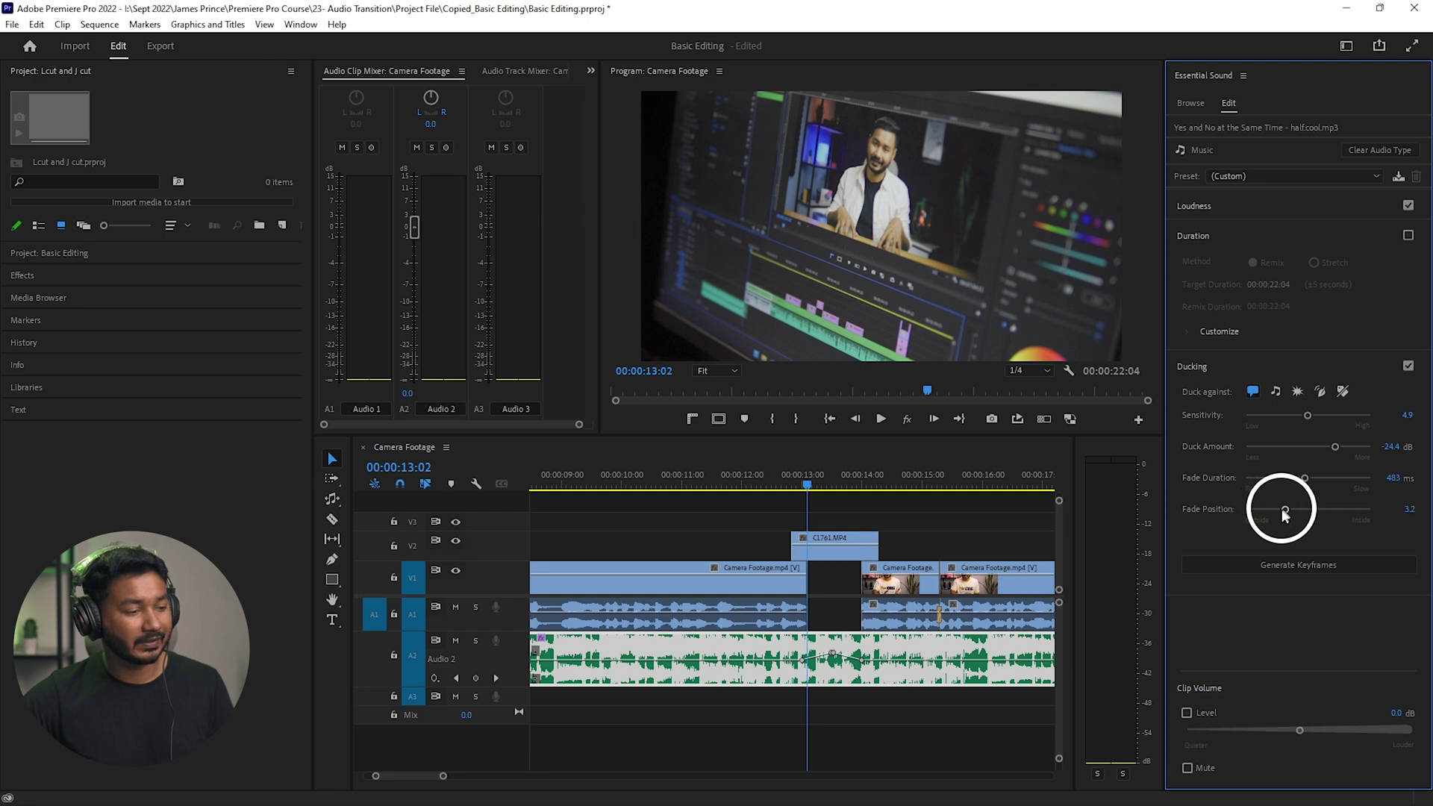
click(1288, 571)
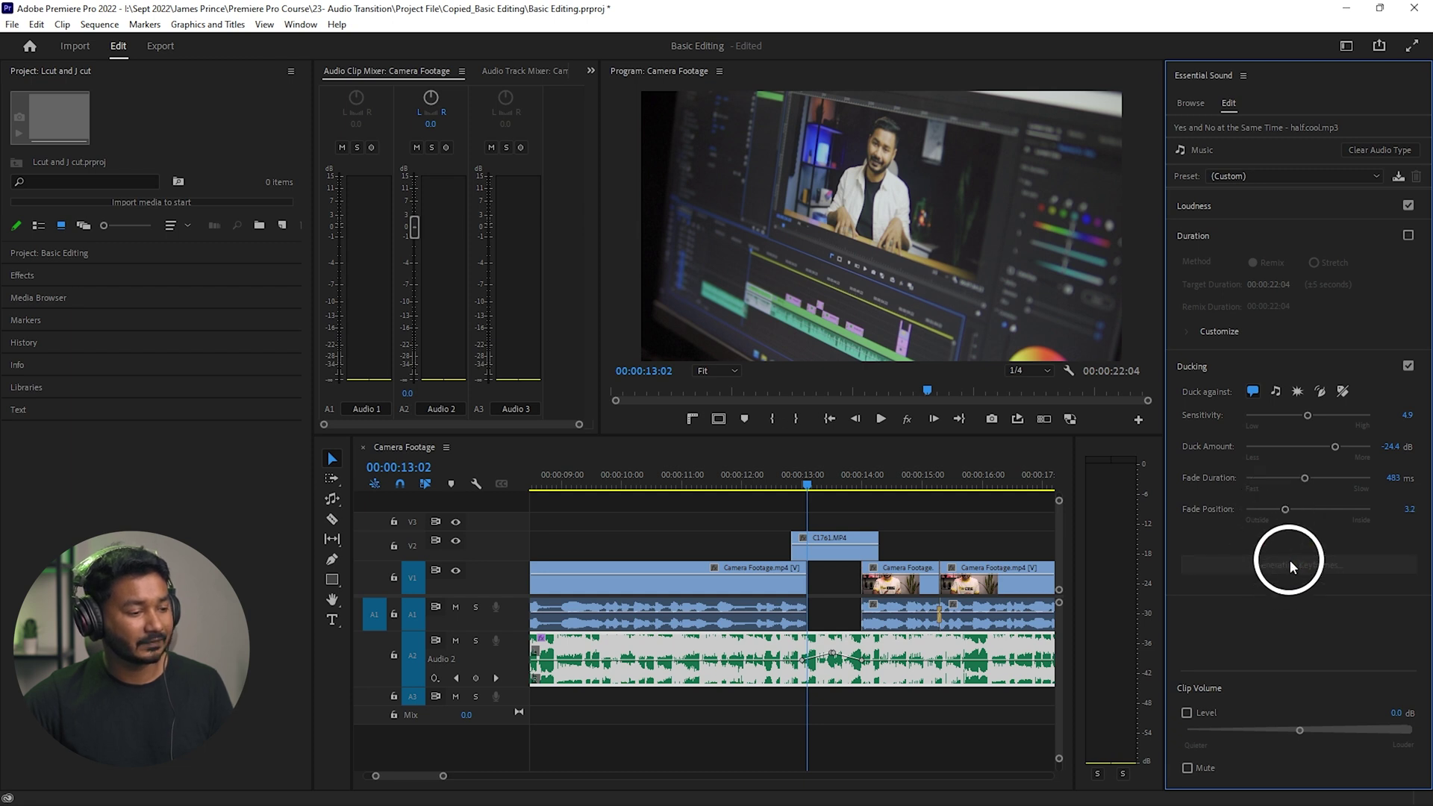
drag(827, 655, 821, 664)
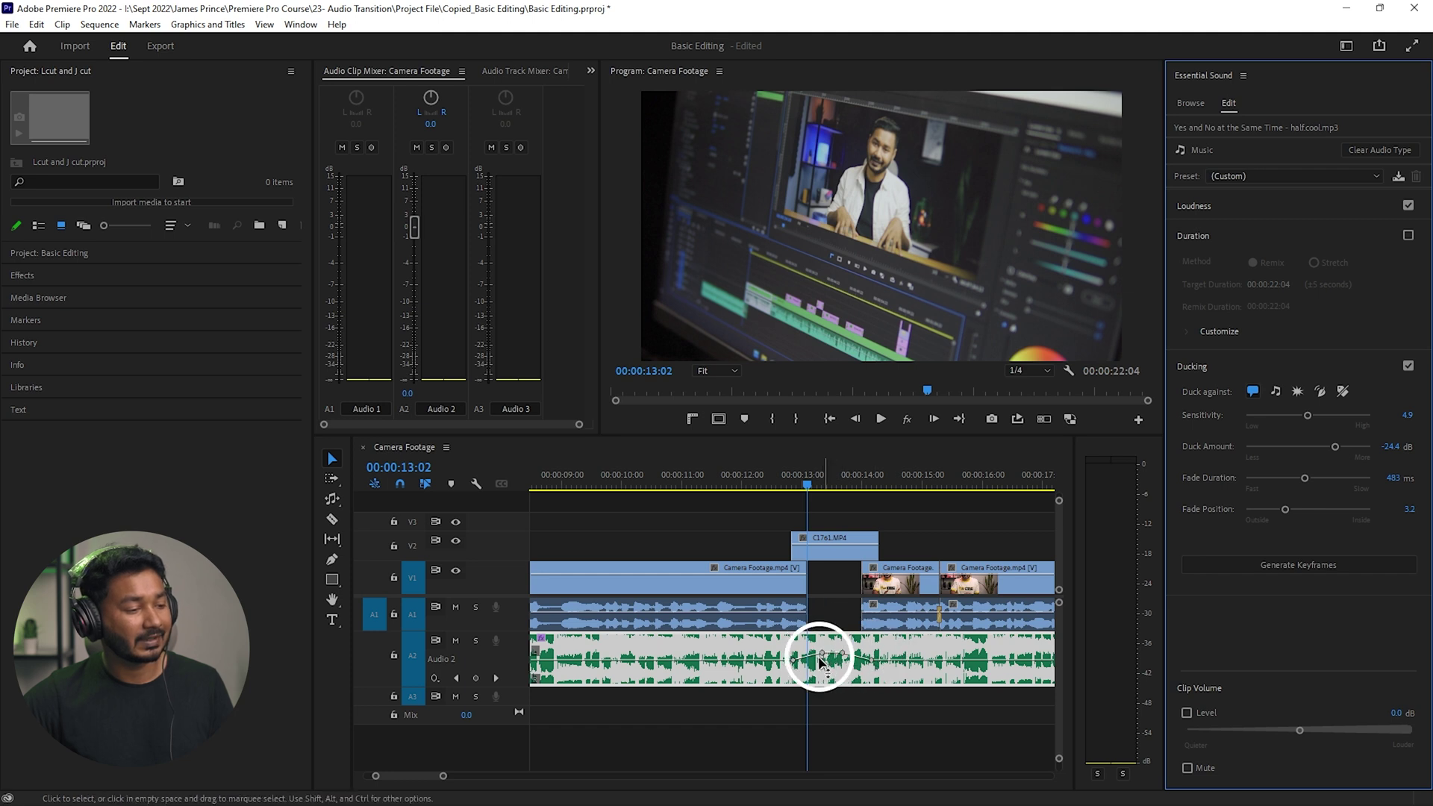
click(1284, 511)
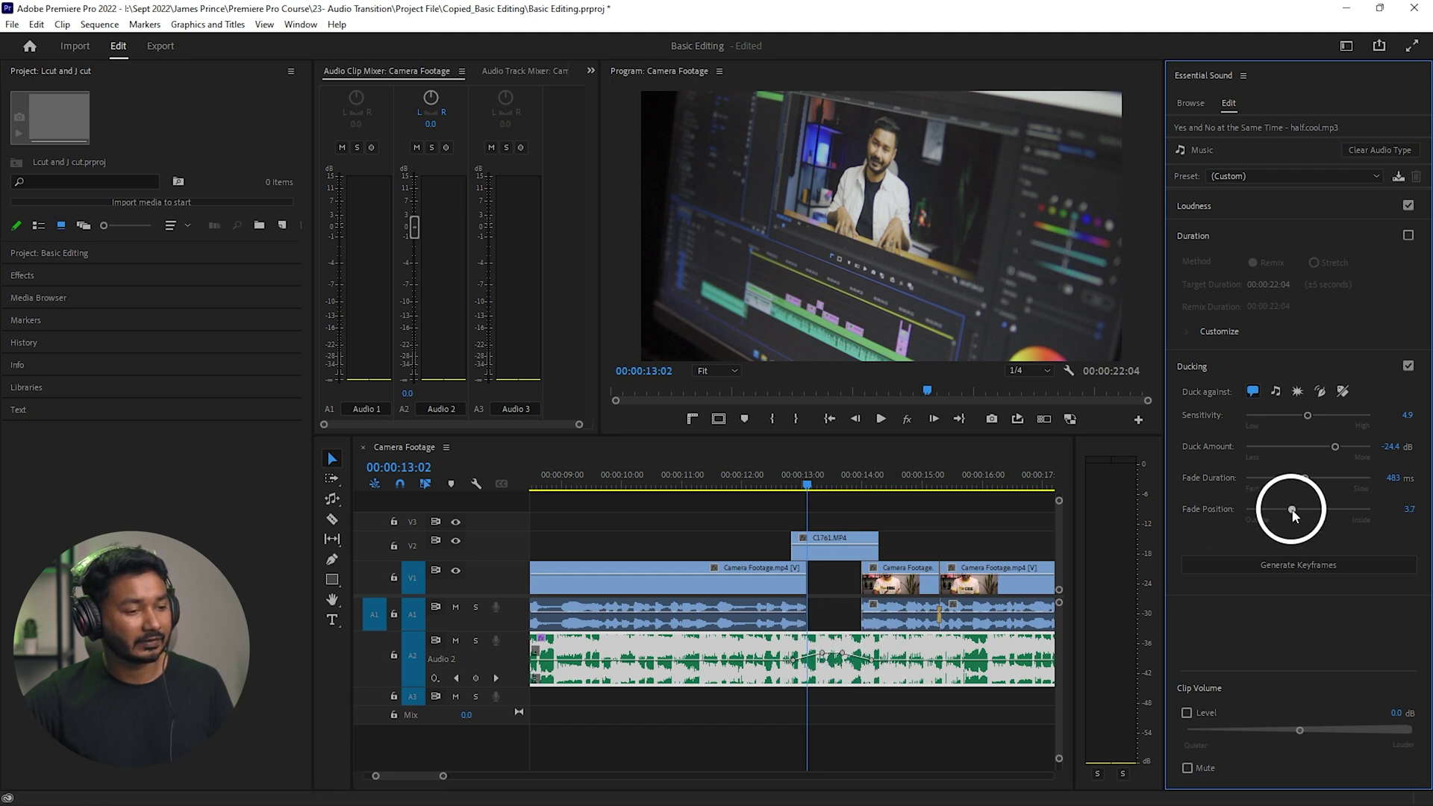
click(1291, 565)
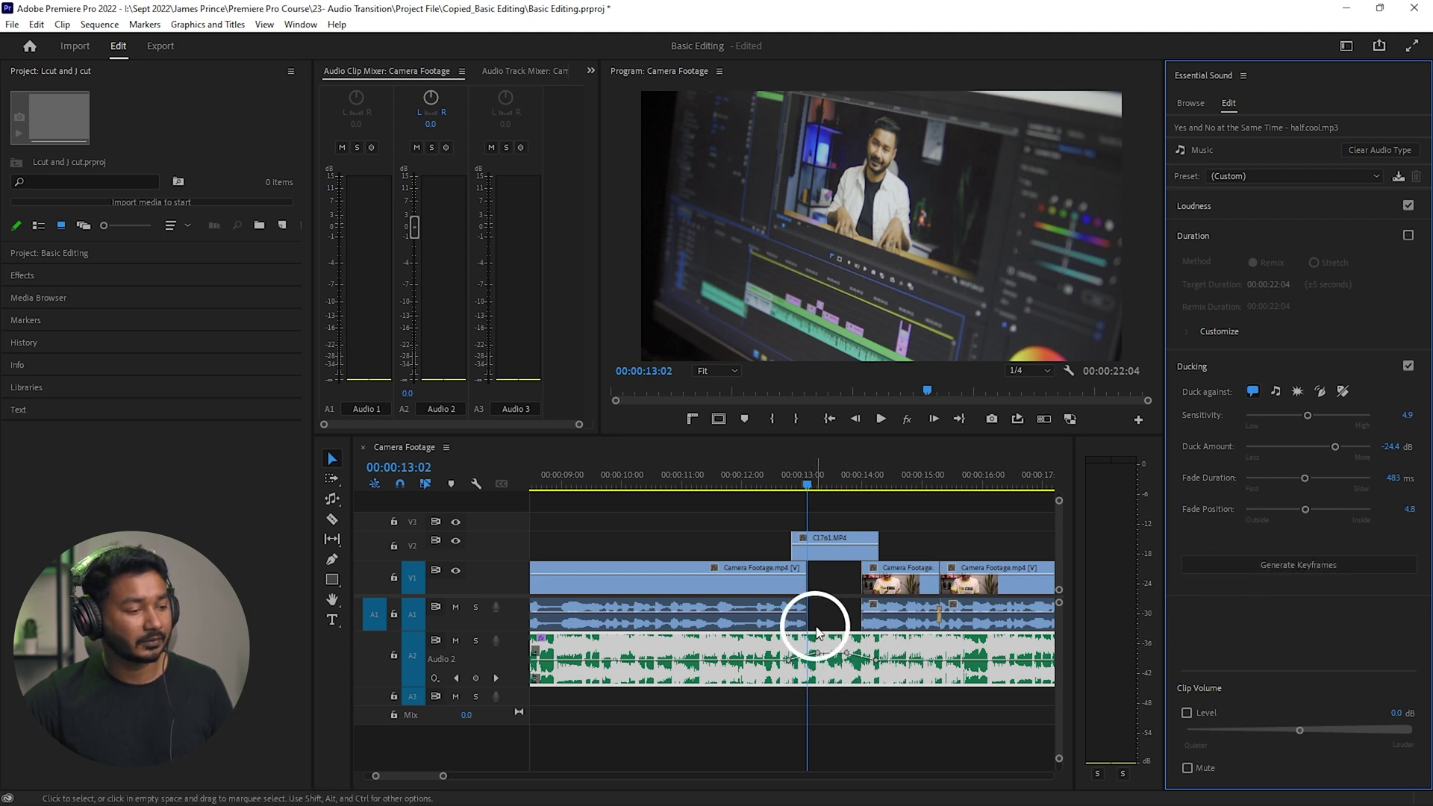
scroll(804, 612, down, 3)
scroll(803, 612, down, 2)
key(space)
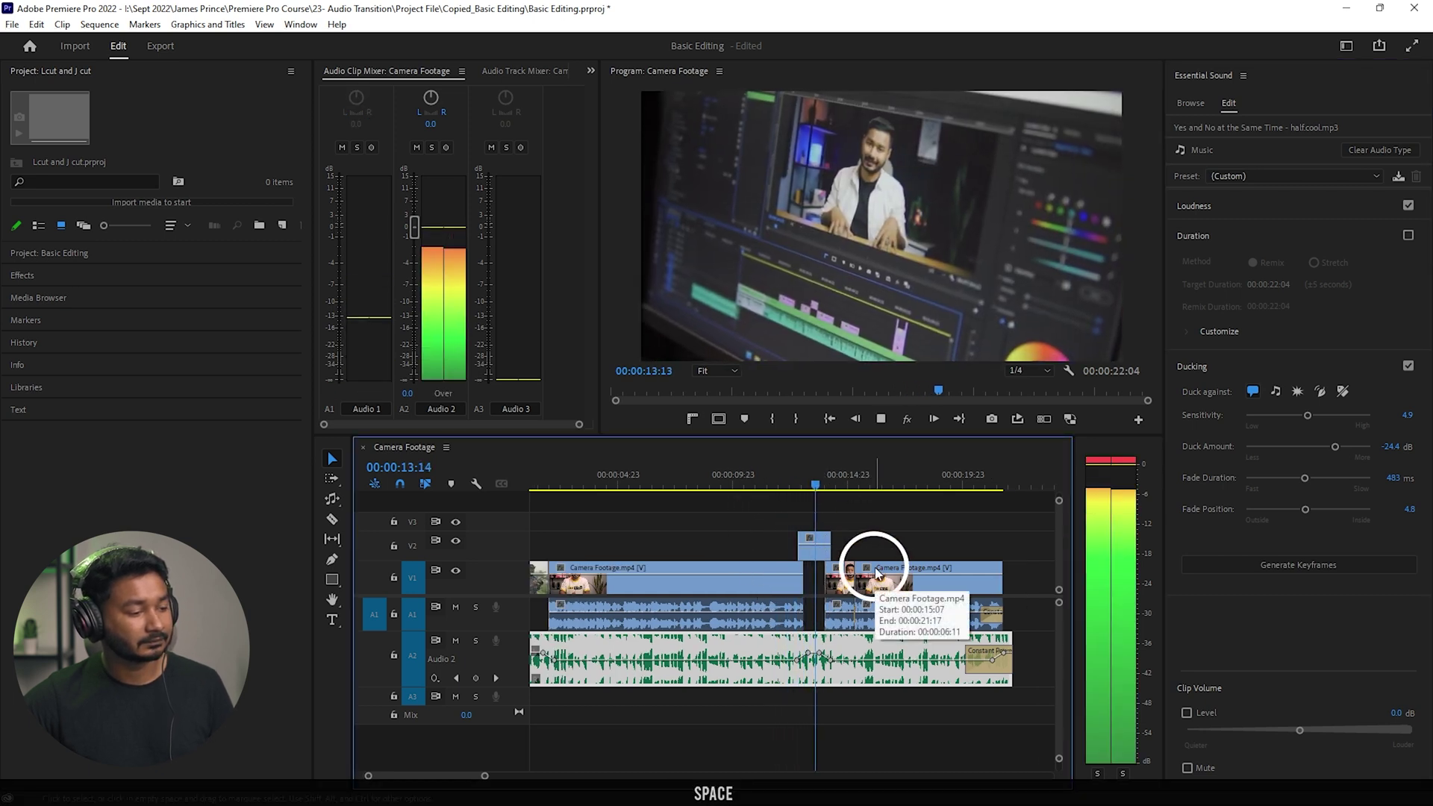
key(space)
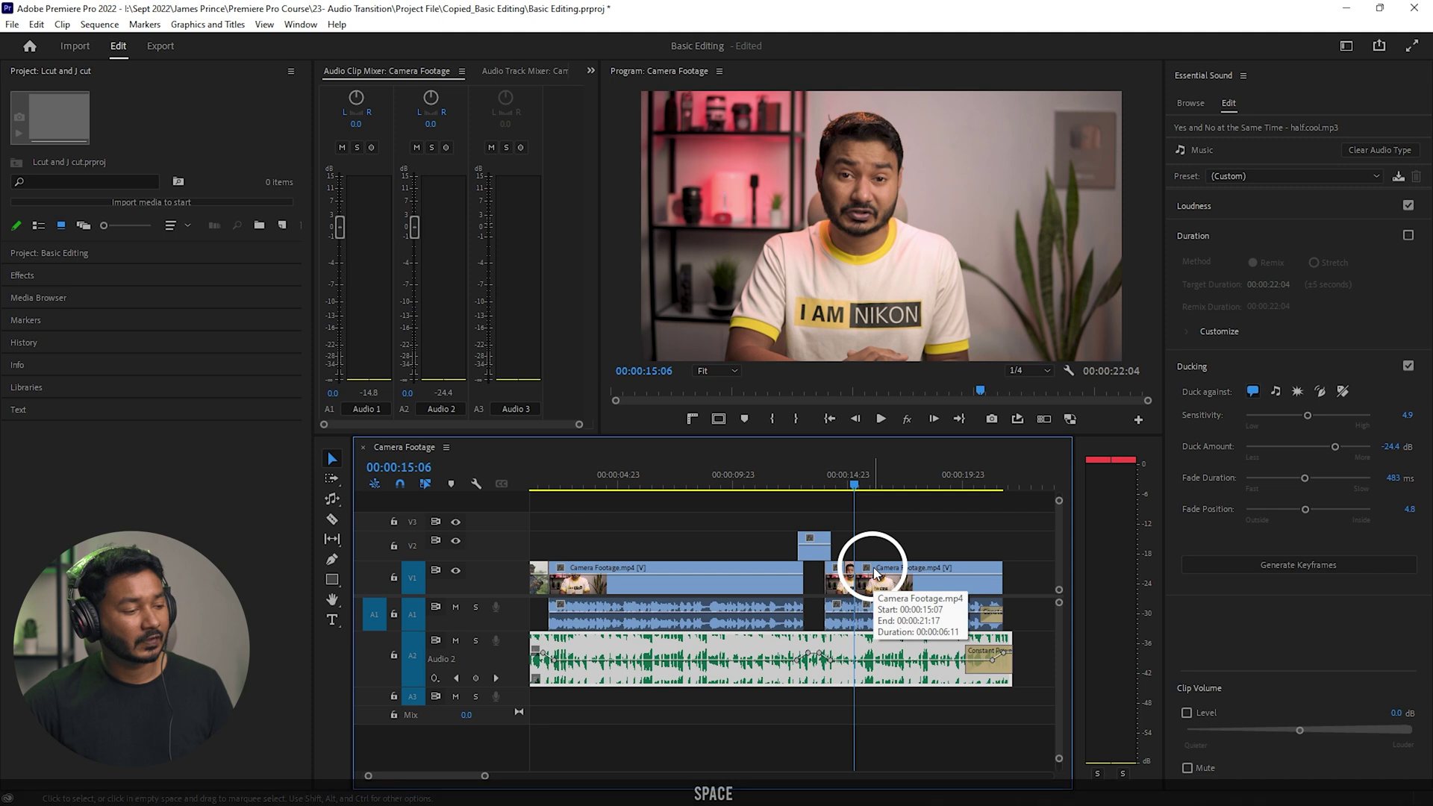